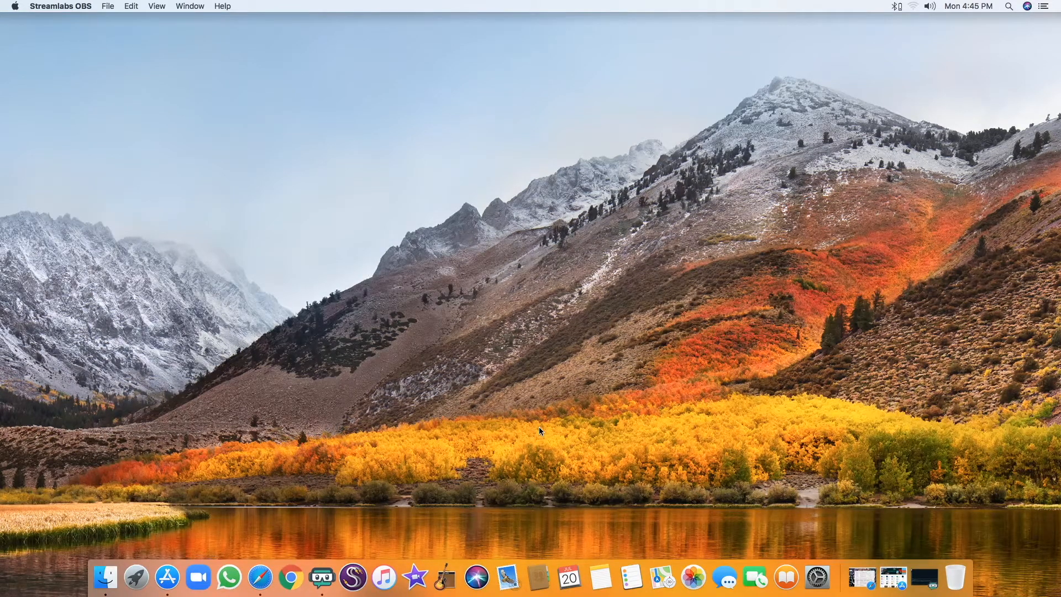
# Restore Gmail full-screen and open Google Drive's My Drive from the Google apps grid
pyautogui.click(261, 581)
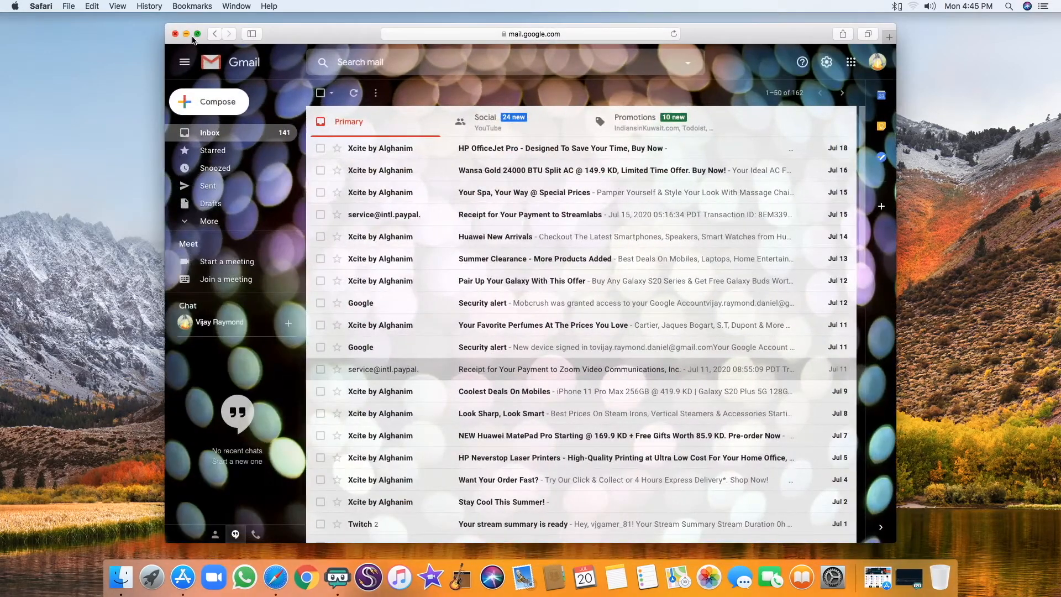
pyautogui.click(198, 34)
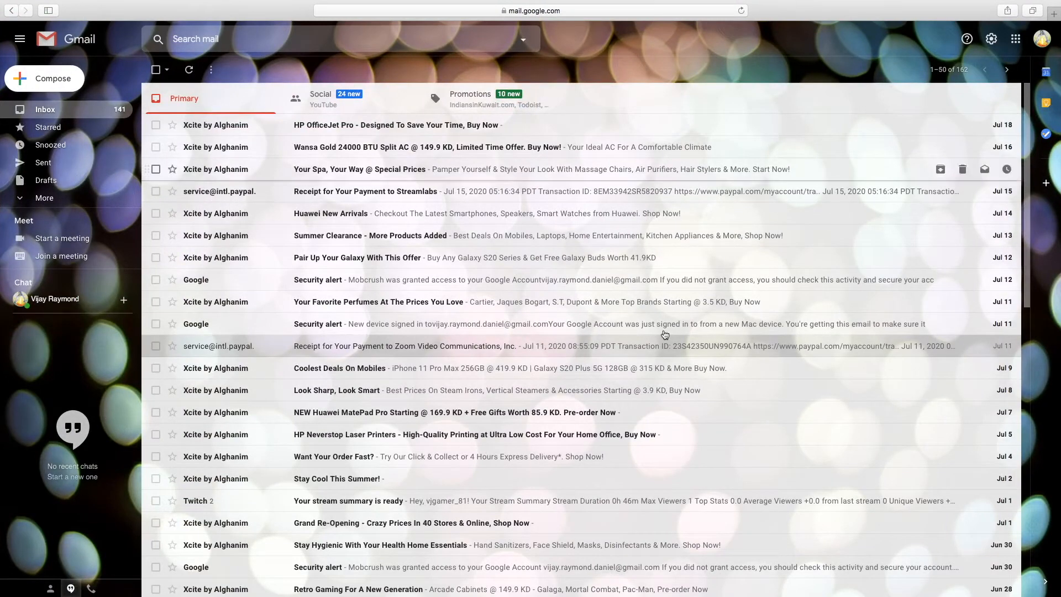
pyautogui.click(1015, 39)
pyautogui.scroll(-5, 986, 158)
pyautogui.scroll(5, 987, 158)
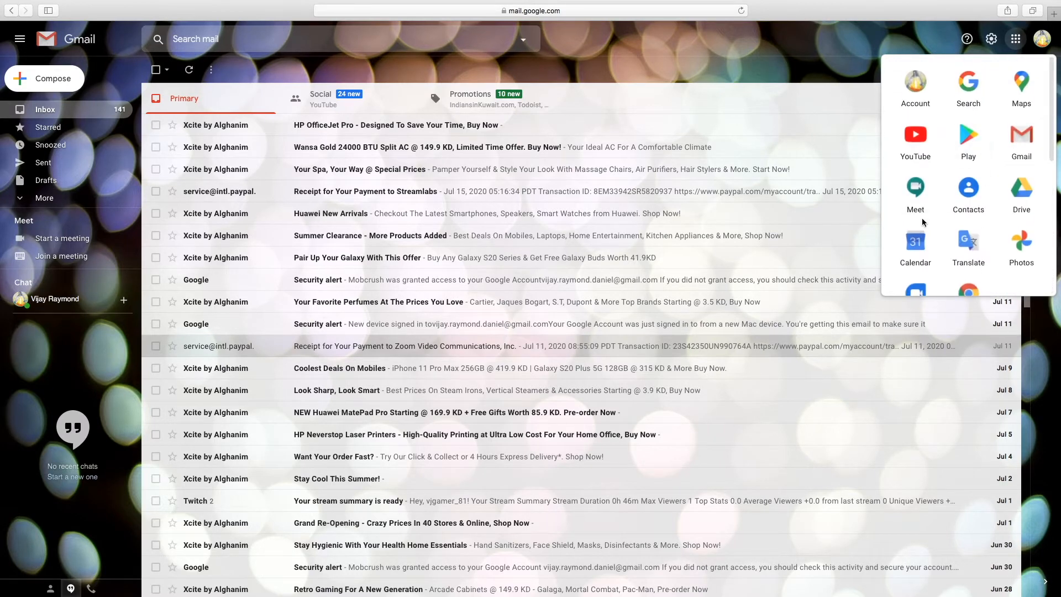
pyautogui.click(1020, 200)
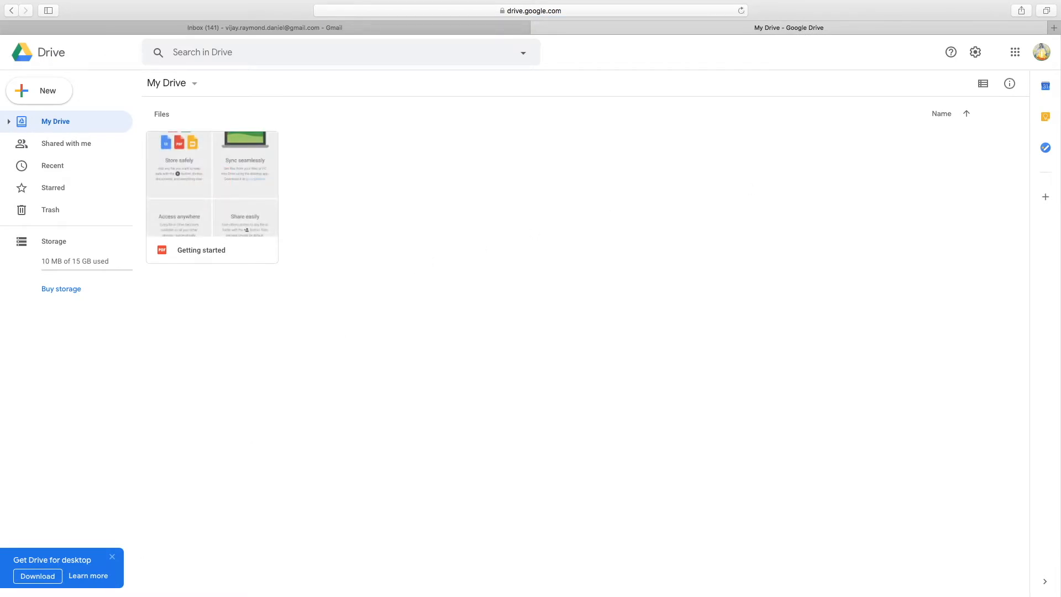
# Dismiss the Drive for desktop banner and create a blank Google Form via New > More
pyautogui.click(112, 558)
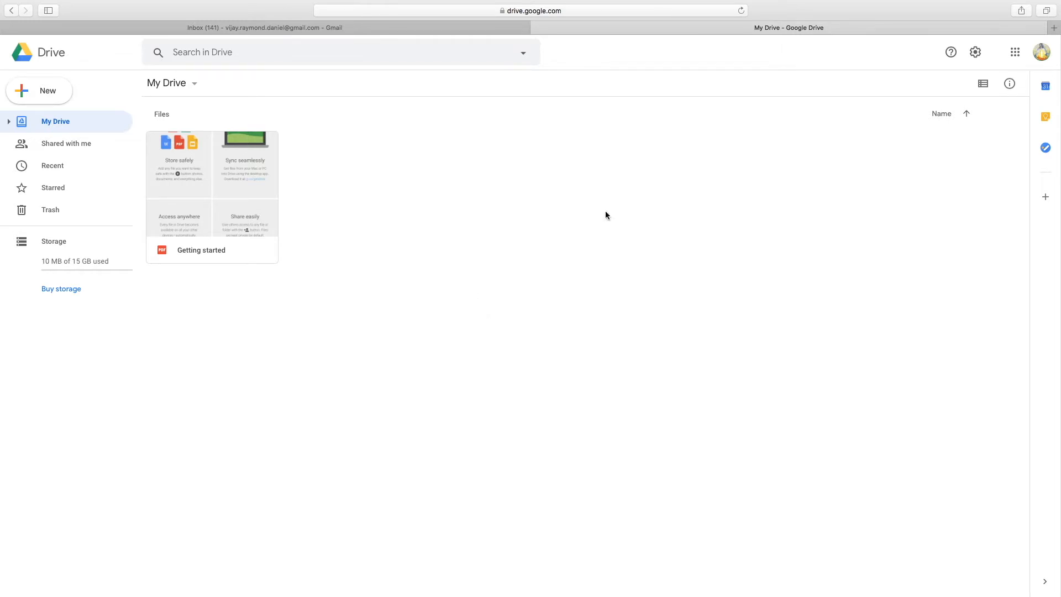
pyautogui.click(45, 98)
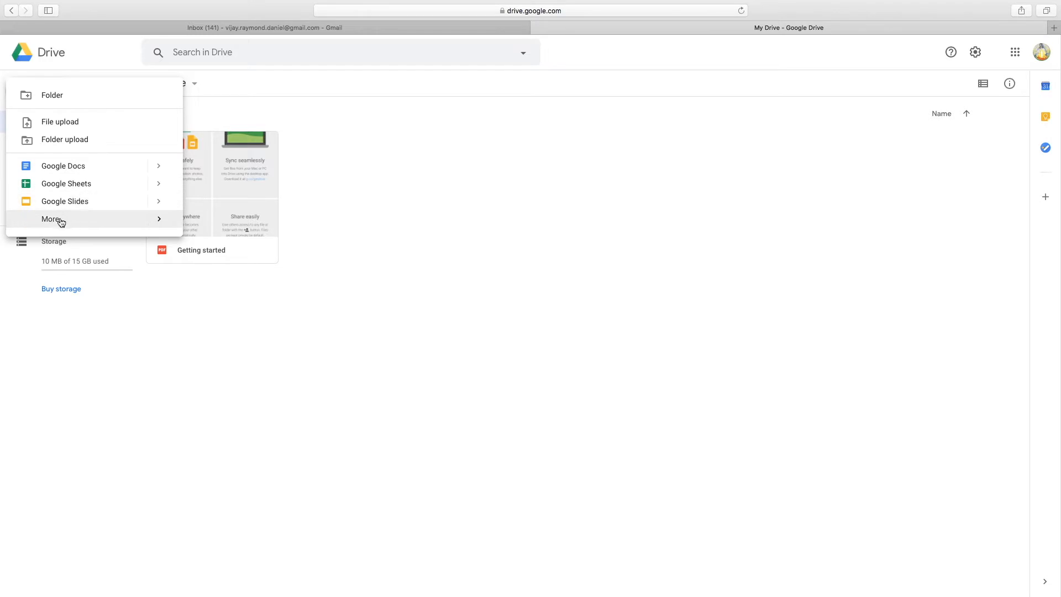
pyautogui.moveTo(62, 222)
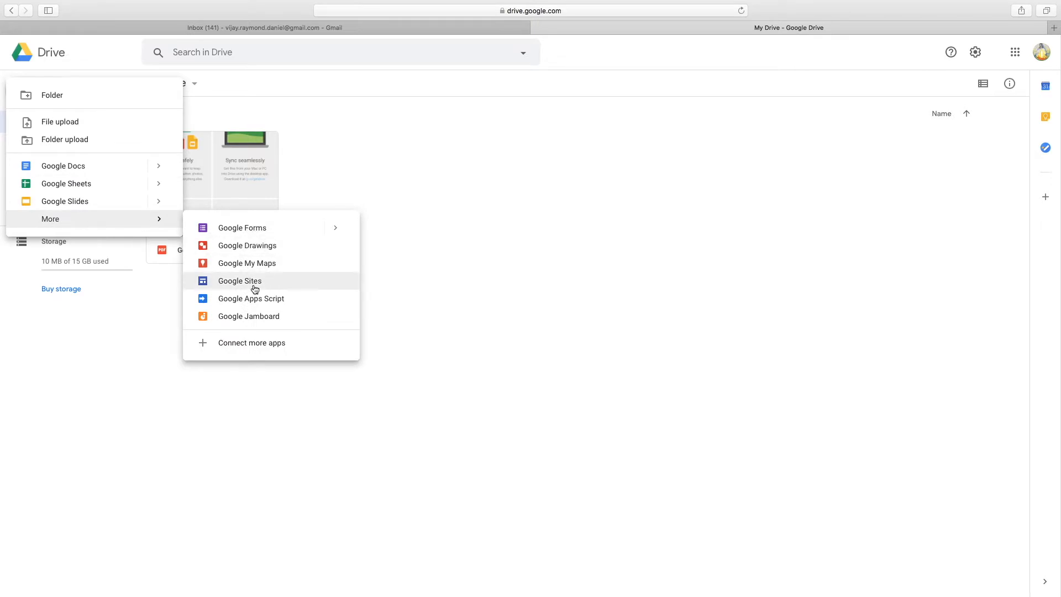
pyautogui.click(237, 231)
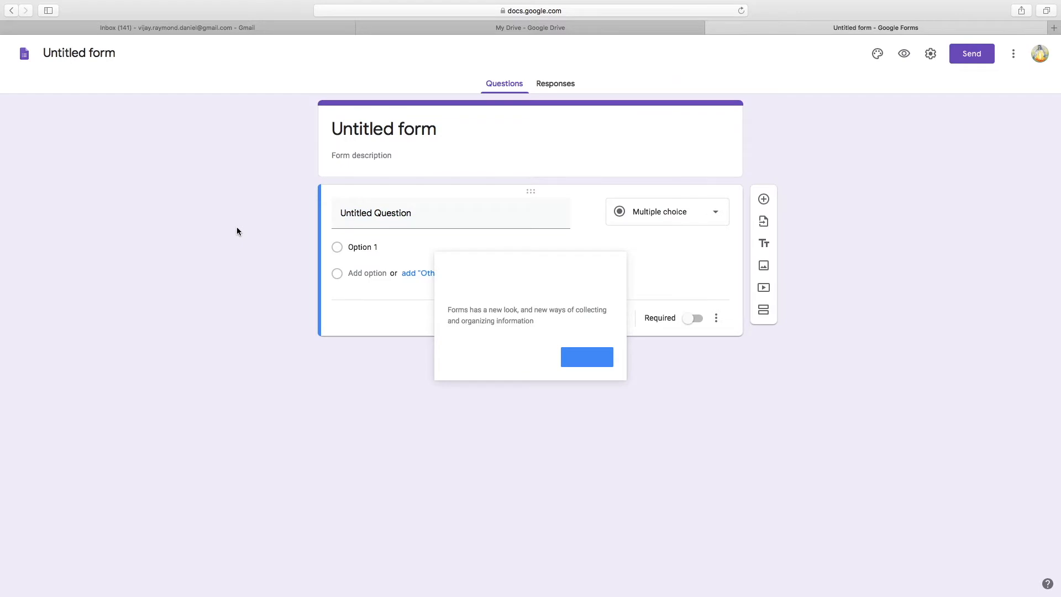
# Rename the untitled form to 'Test Form'
pyautogui.click(118, 51)
pyautogui.press('BackSpace')
pyautogui.press('BackSpace')
pyautogui.press('BackSpace')
pyautogui.press('BackSpace')
pyautogui.press('BackSpace')
pyautogui.press('BackSpace')
pyautogui.press('BackSpace')
pyautogui.press('BackSpace')
pyautogui.press('BackSpace')
pyautogui.press('BackSpace')
pyautogui.press('BackSpace')
pyautogui.press('BackSpace')
pyautogui.press('BackSpace')
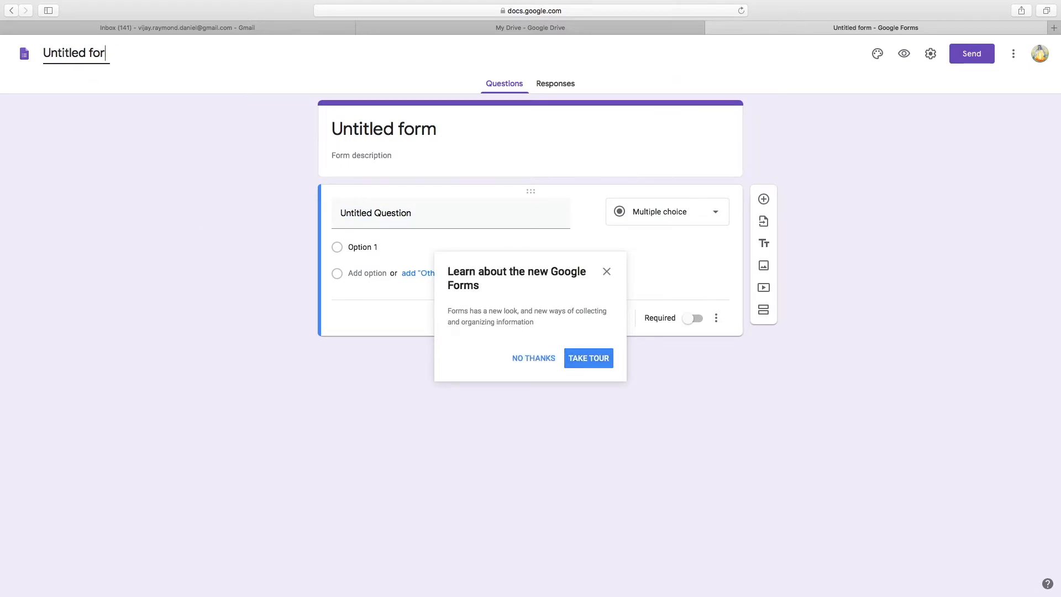
pyautogui.write('Test Form')
# Add the description 'Just a test!!' and decline the Google Forms tour
pyautogui.click(434, 139)
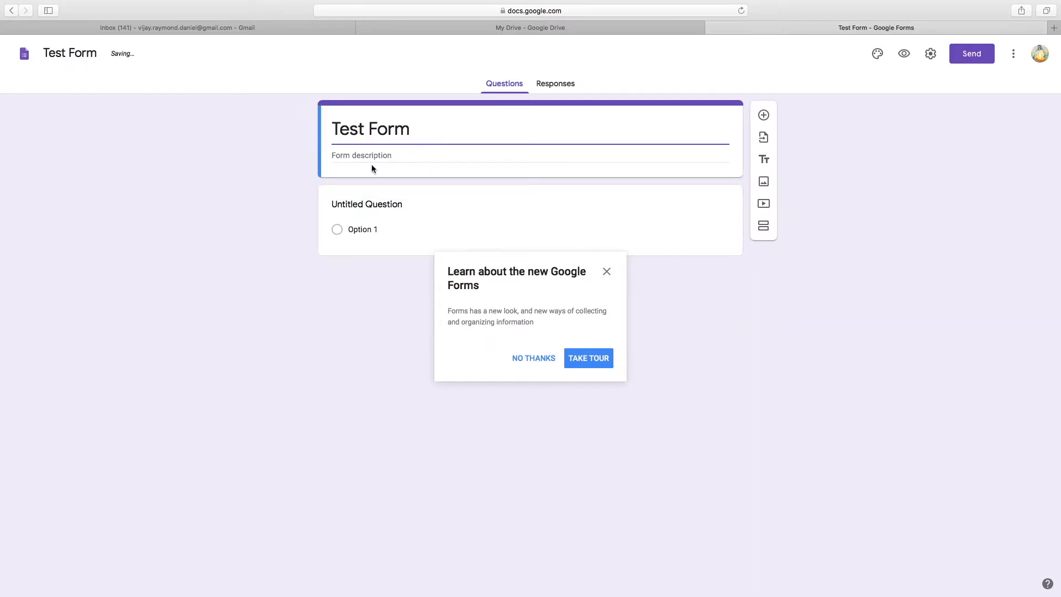
pyautogui.click(396, 155)
pyautogui.write('Just ')
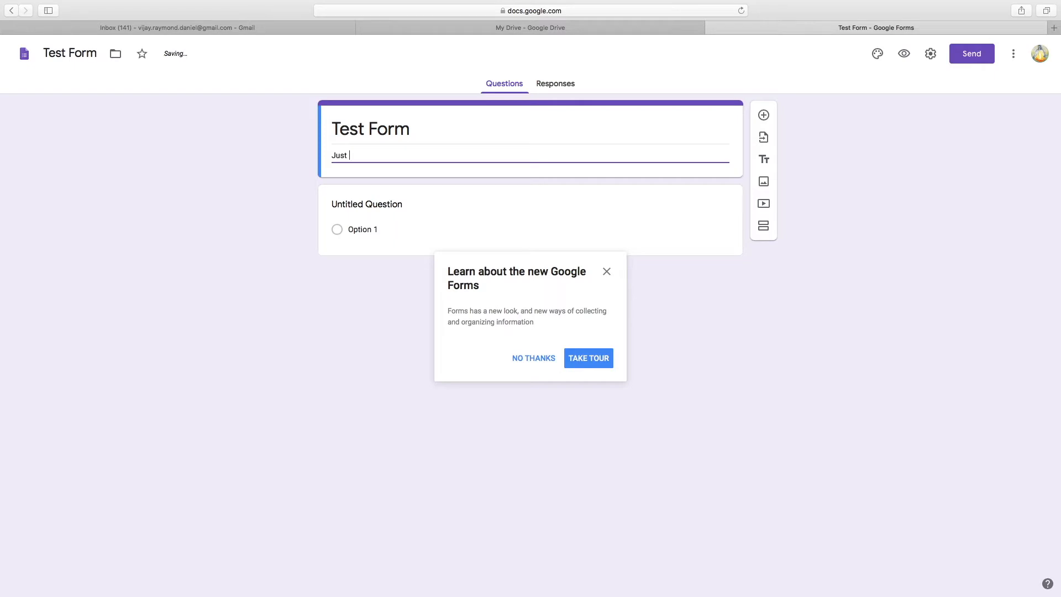
pyautogui.write('a test')
pyautogui.press('BackSpace')
pyautogui.write('!!')
pyautogui.click(533, 361)
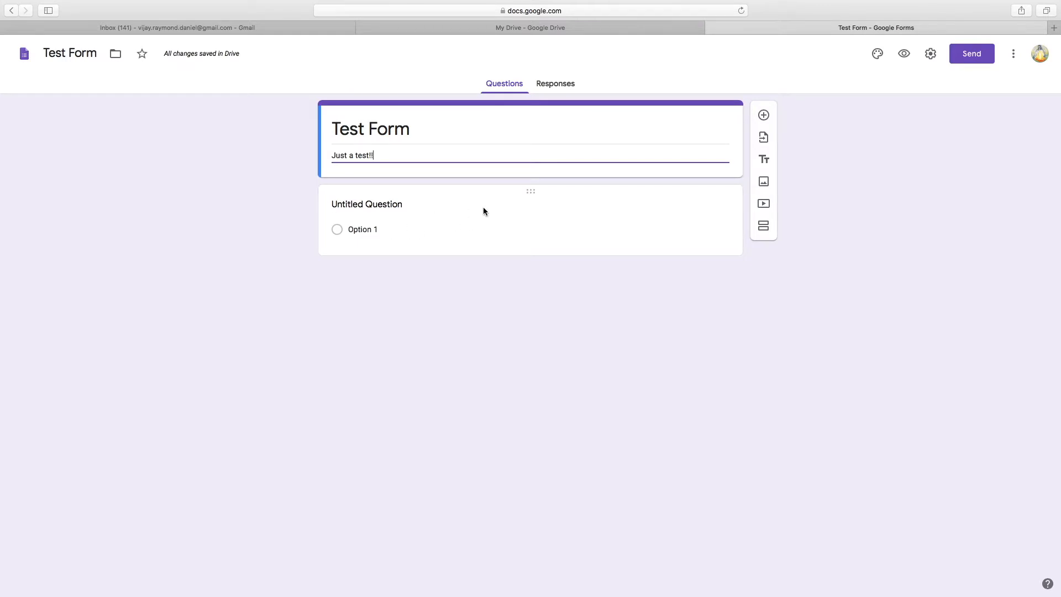
# Turn the first question into a short-answer email field and enable email address collection
pyautogui.click(362, 205)
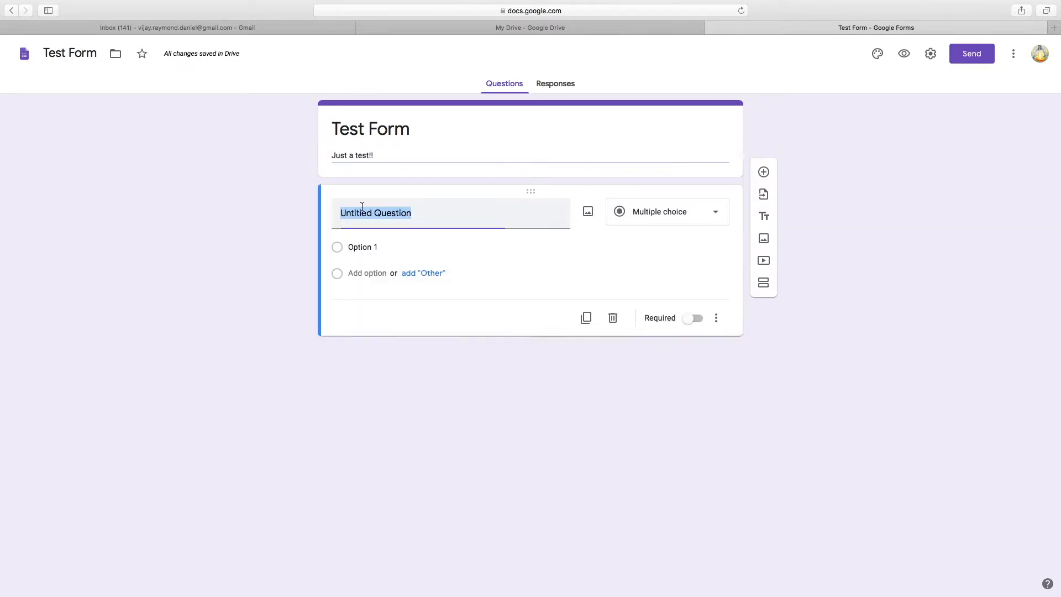
pyautogui.write('Em')
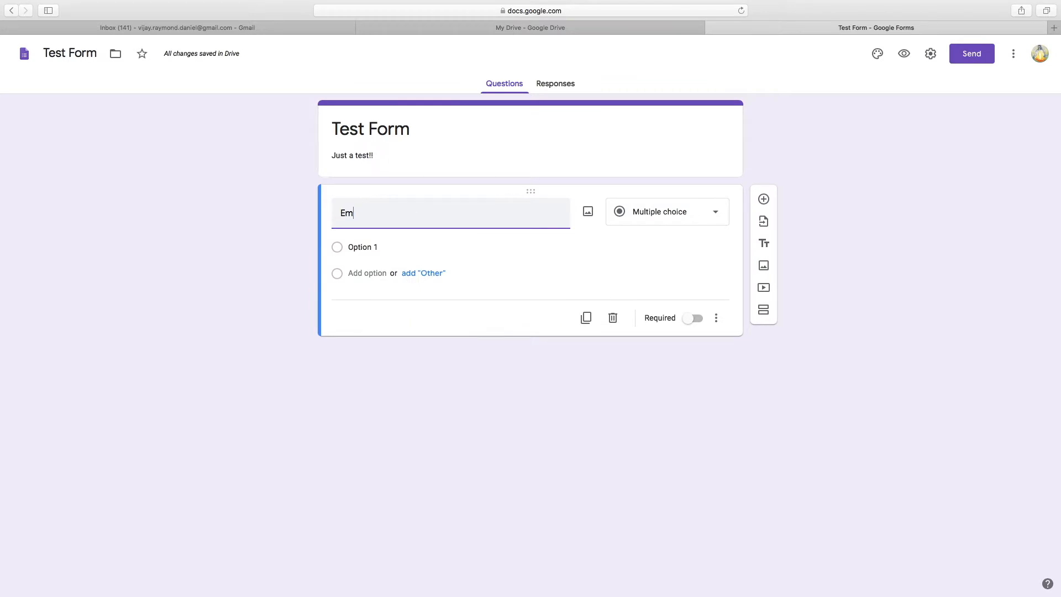
pyautogui.write('aill Adress')
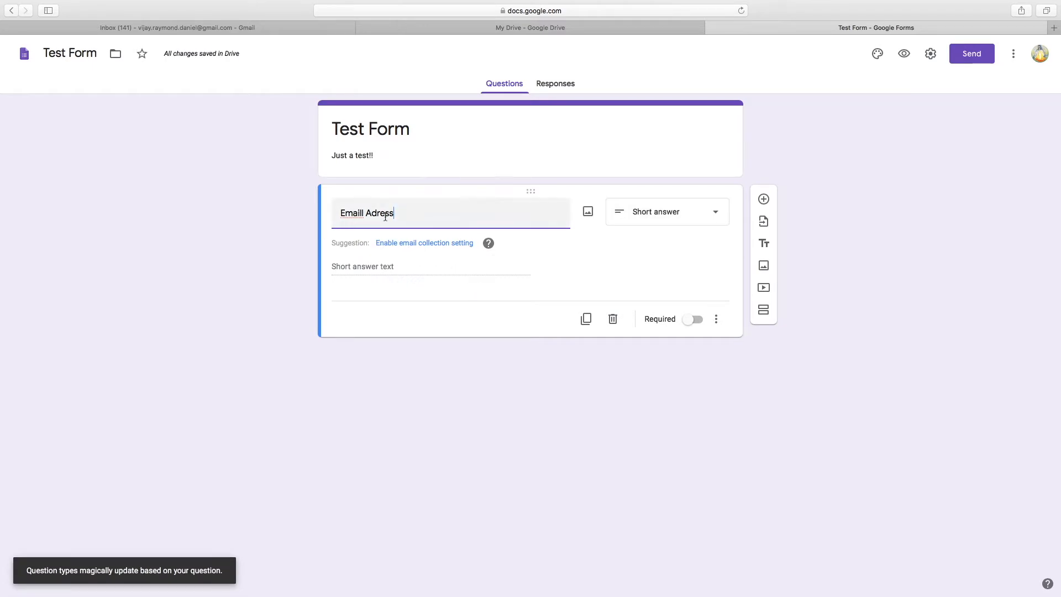
pyautogui.click(648, 220)
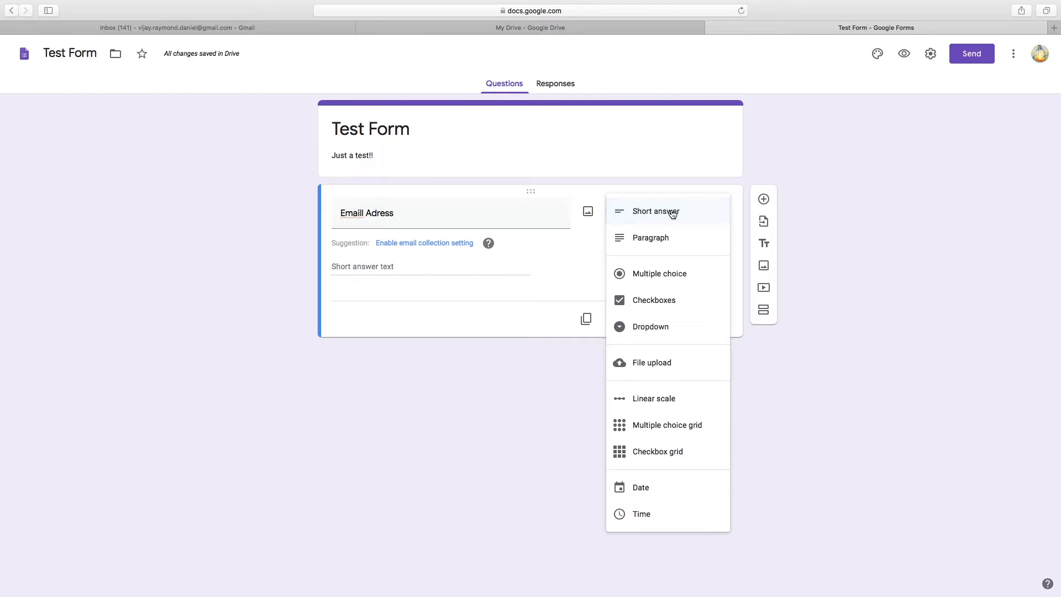
pyautogui.click(594, 247)
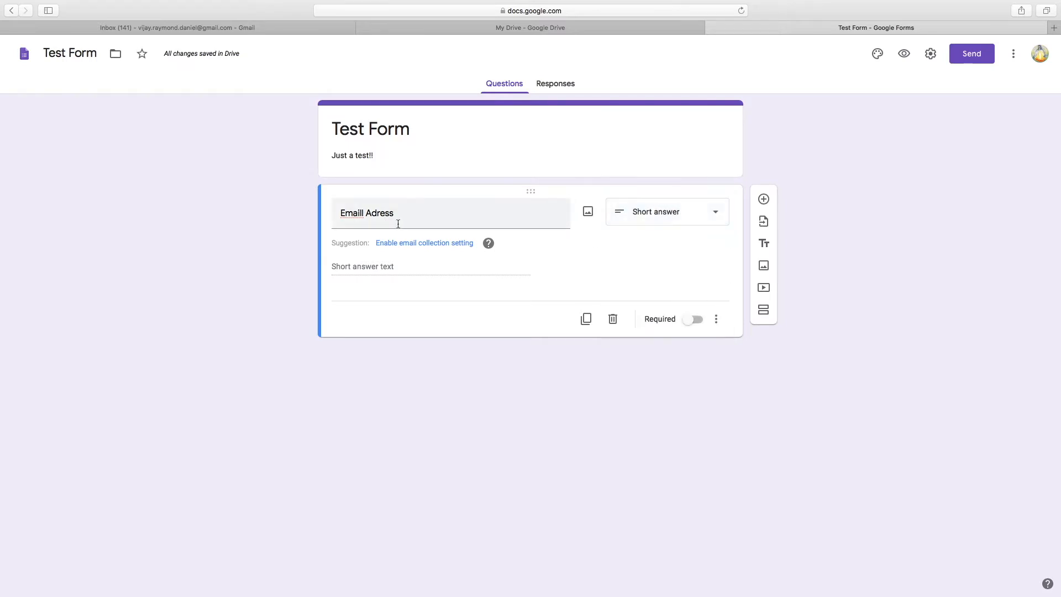
pyautogui.click(366, 214)
pyautogui.click(366, 215)
pyautogui.press('BackSpace')
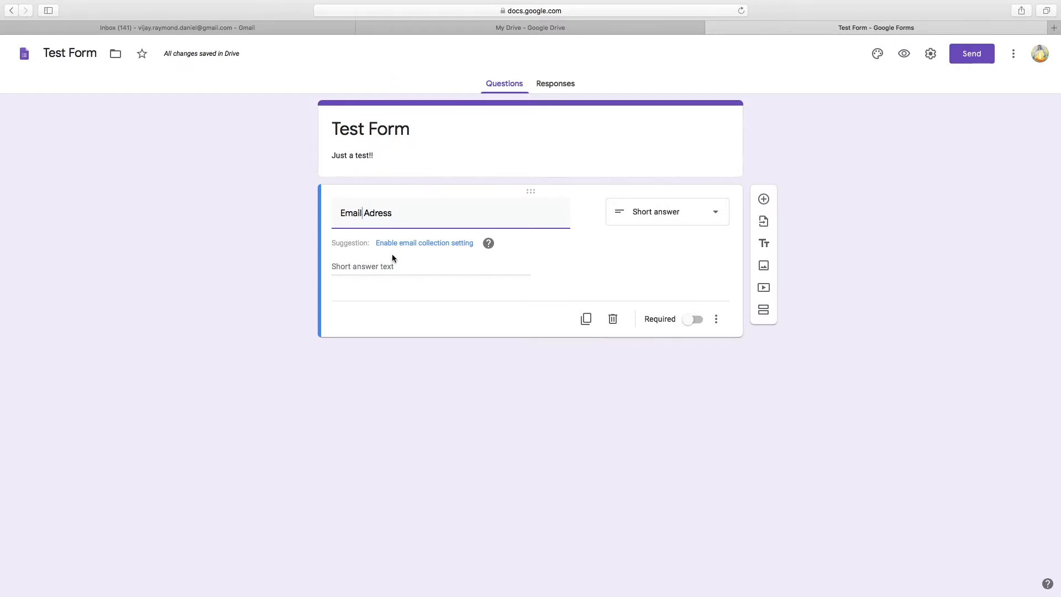
pyautogui.click(444, 246)
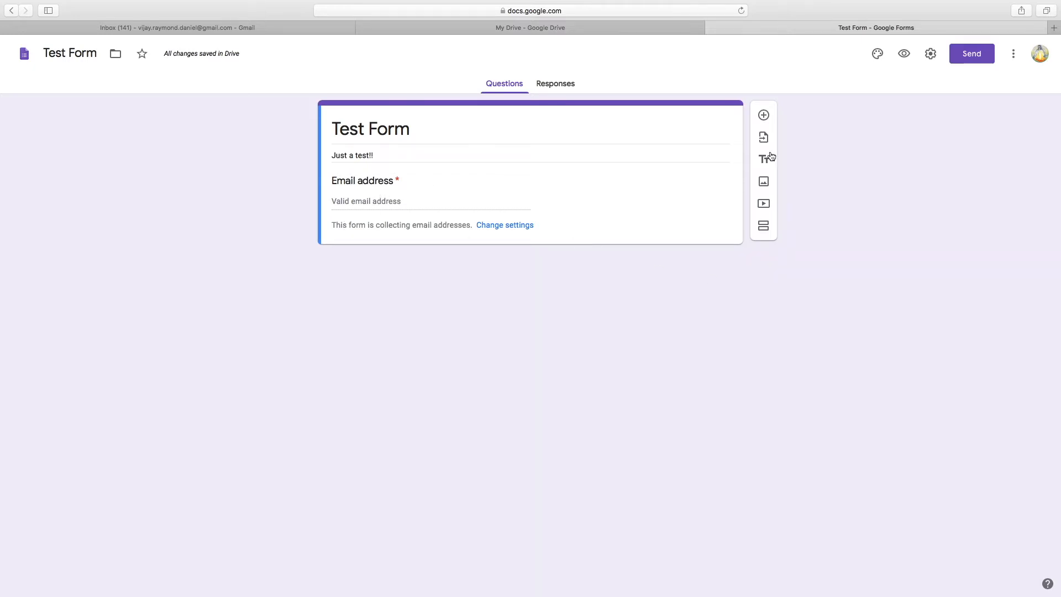
# Add a required short-answer 'Full Name' question, with a new blank question below it
pyautogui.click(763, 115)
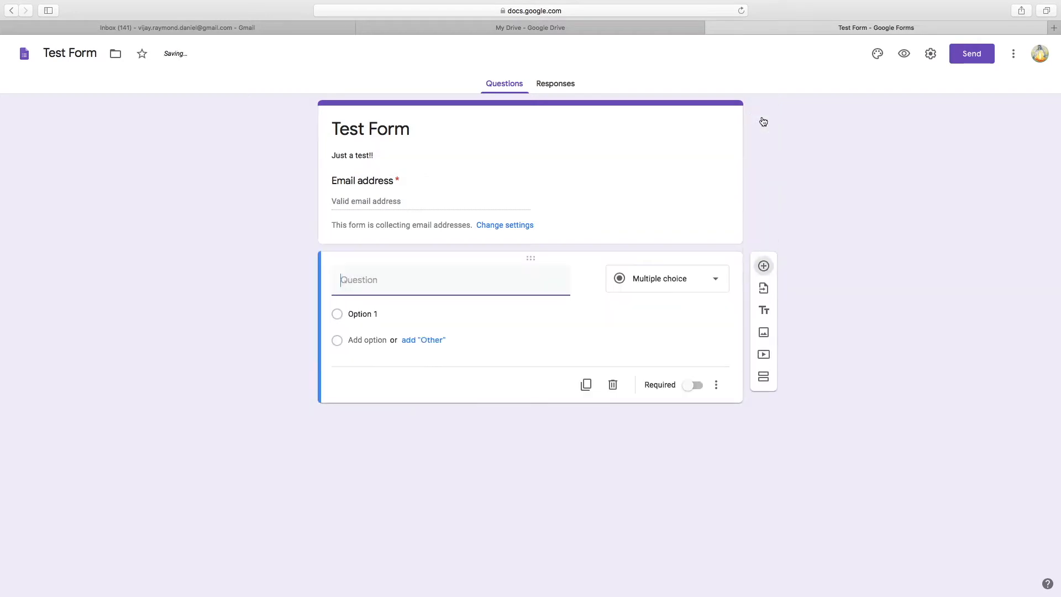
pyautogui.write('Full Name')
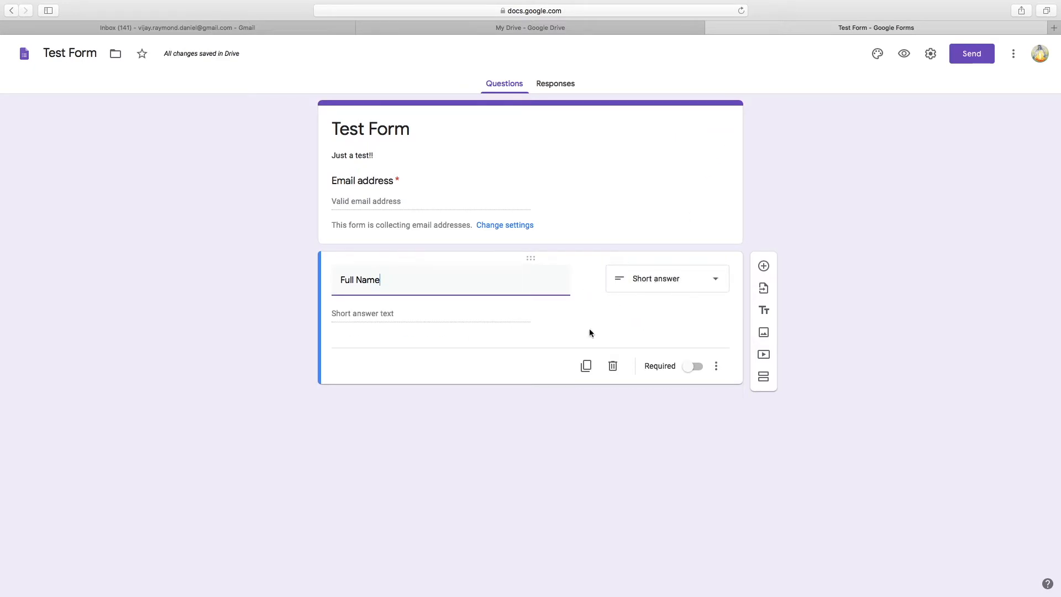
pyautogui.click(693, 367)
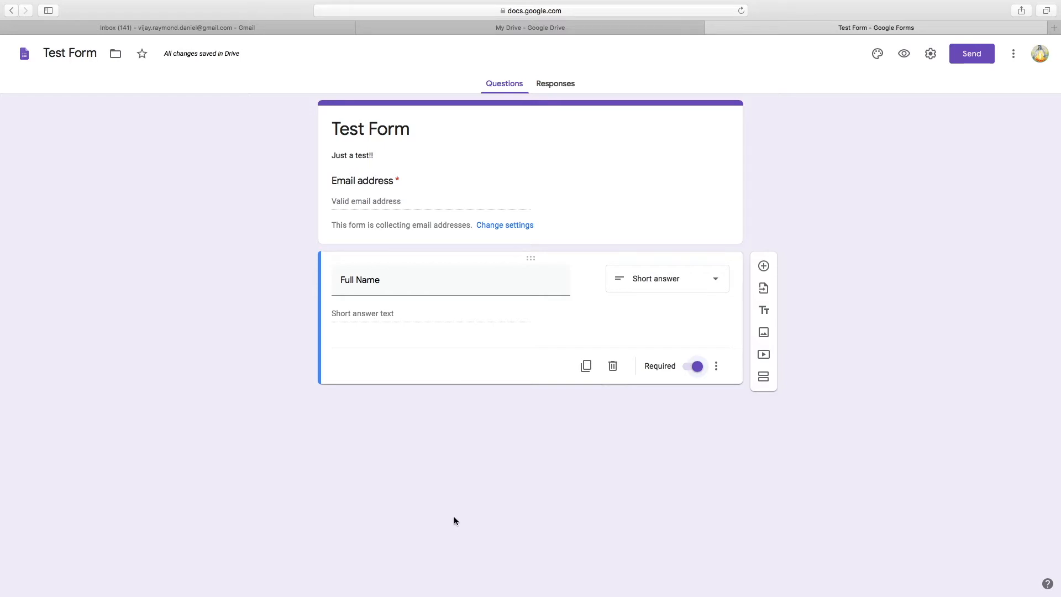
pyautogui.click(692, 366)
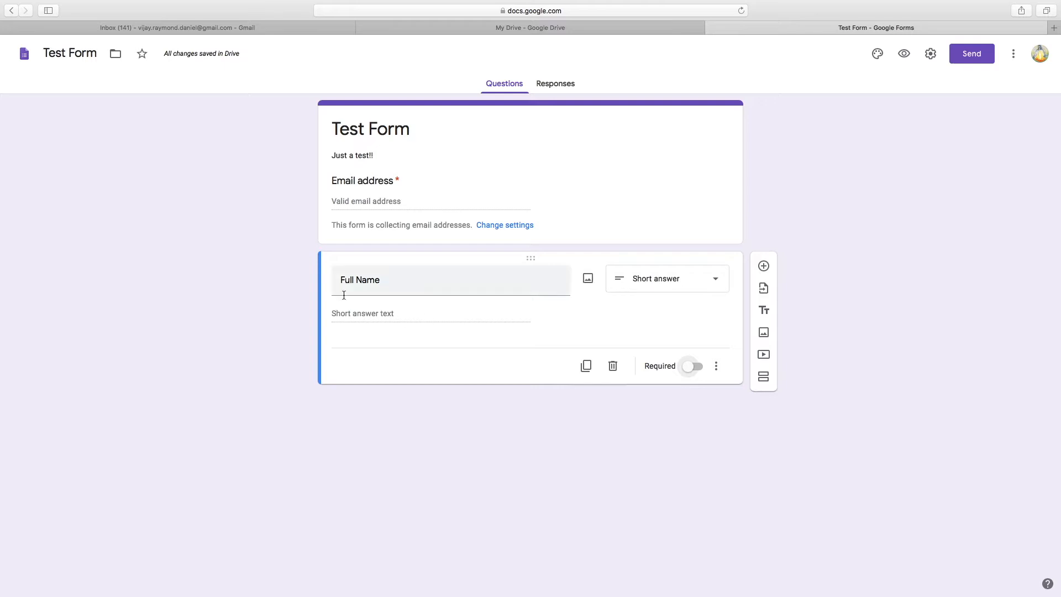
pyautogui.click(692, 367)
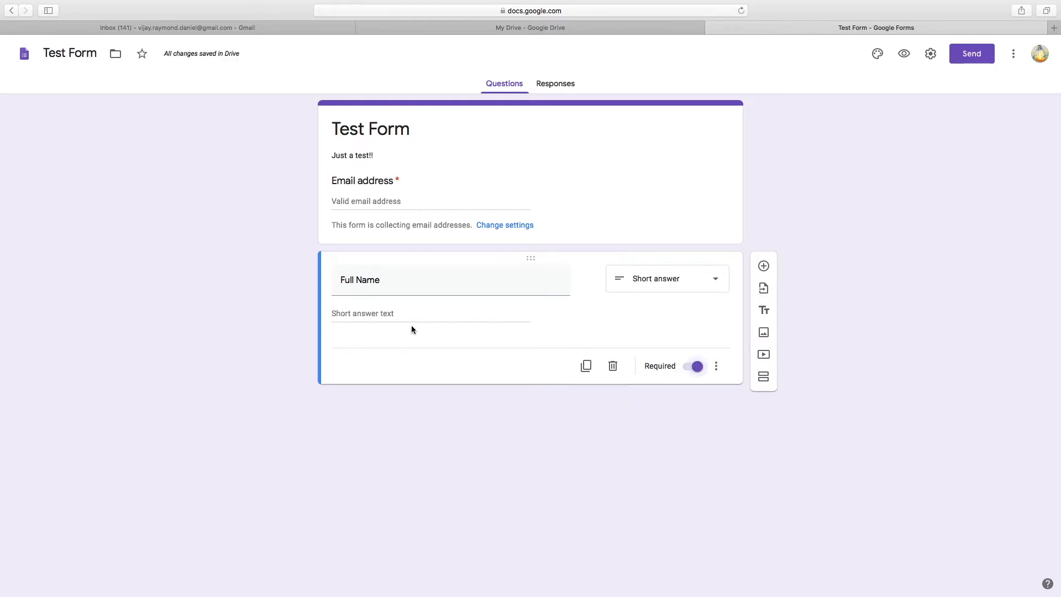
pyautogui.click(764, 266)
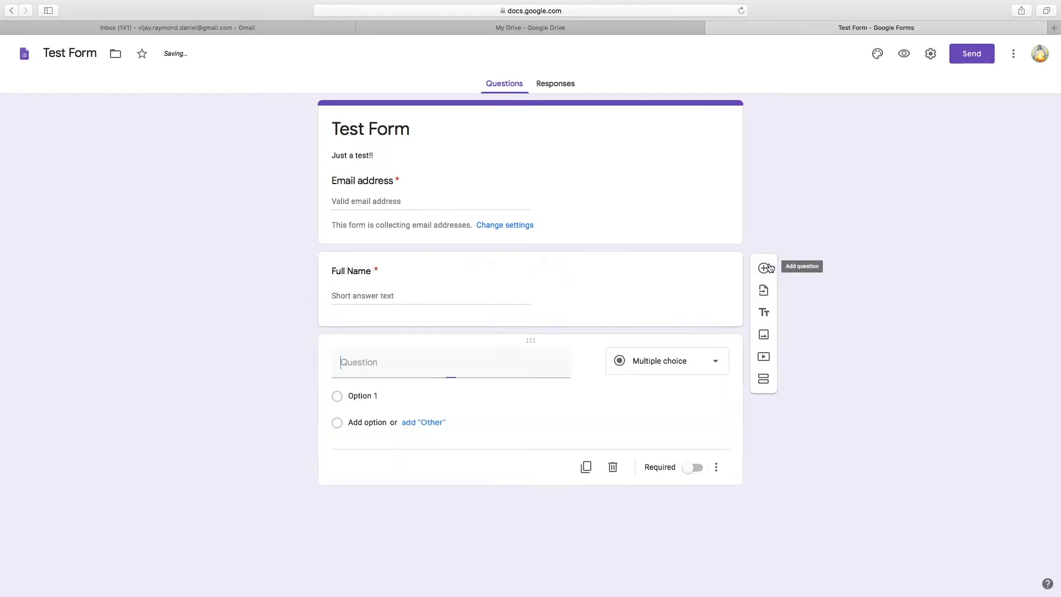
# Title the new question 'Telephone Number with Country' and make it required
pyautogui.write('Telepho')
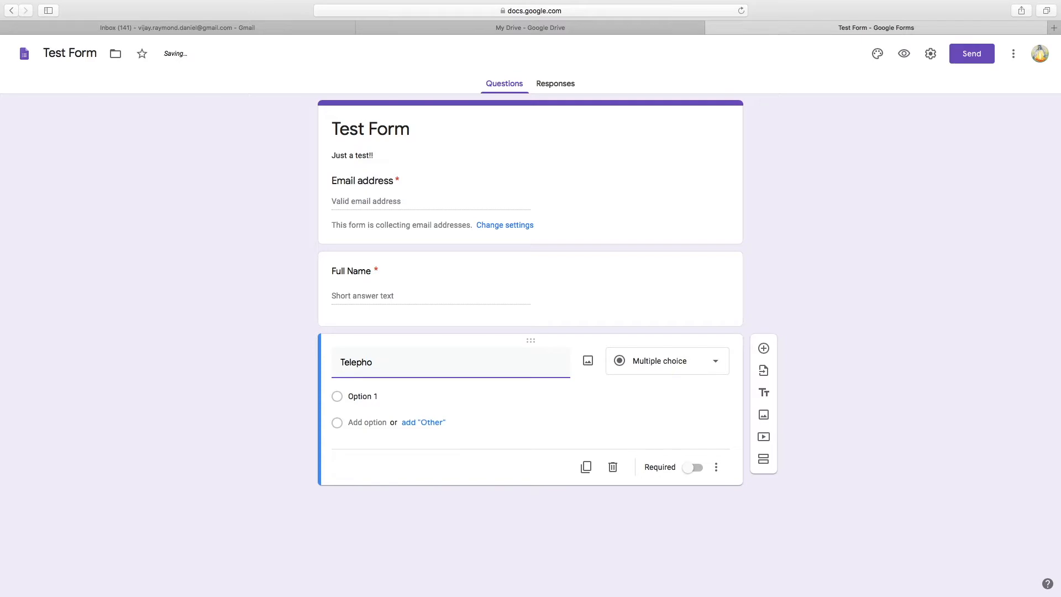
pyautogui.write('ne Number ')
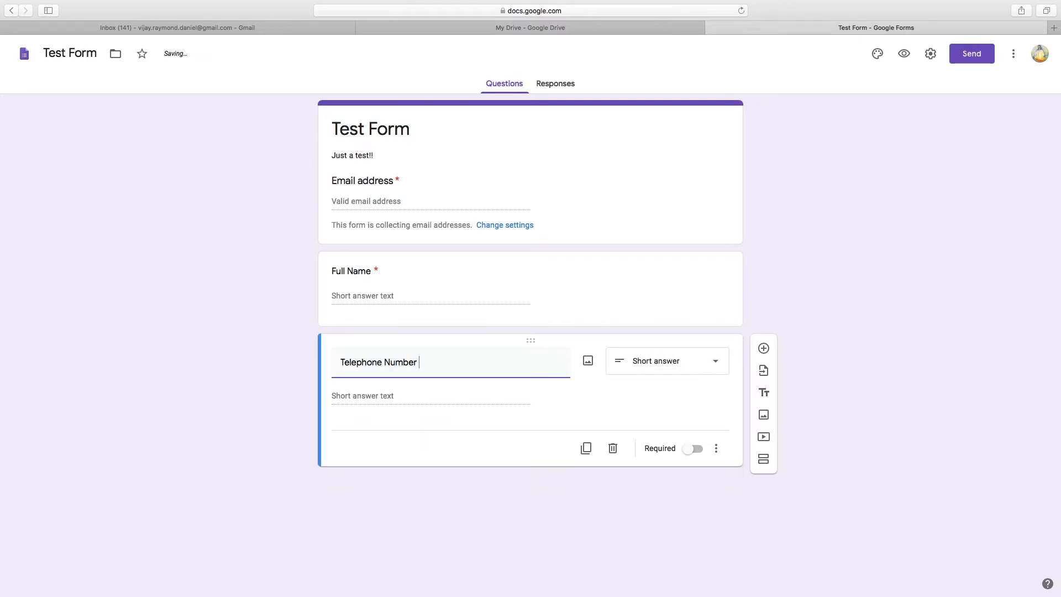
pyautogui.write('with Country')
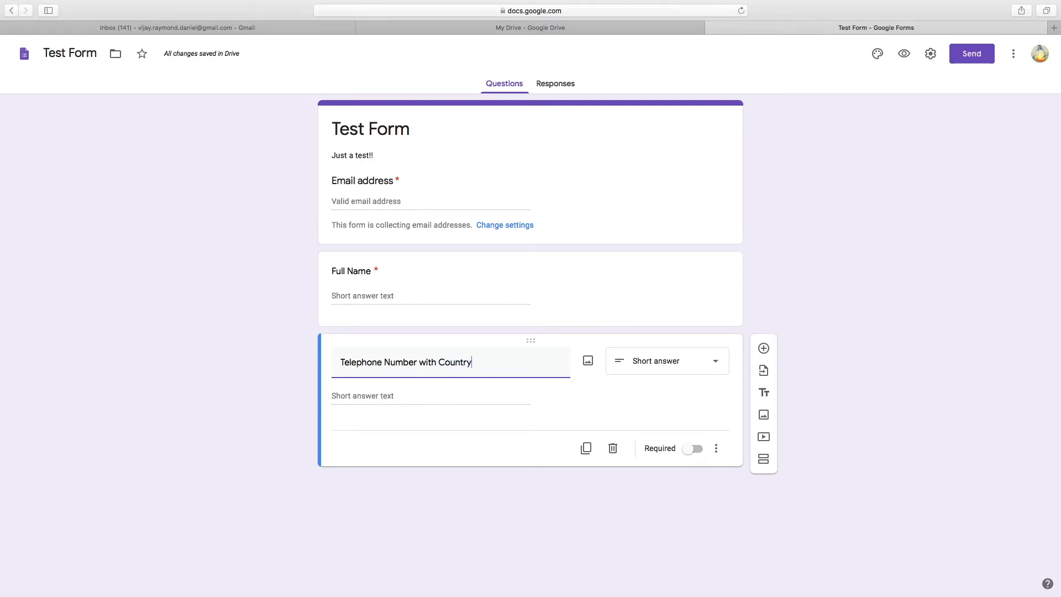
pyautogui.click(610, 406)
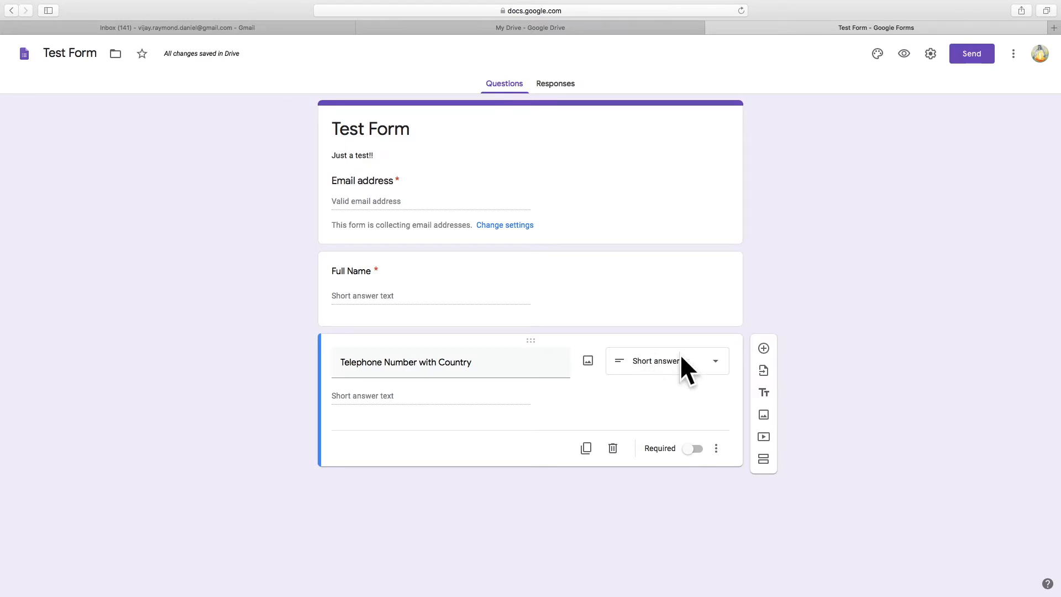
pyautogui.click(697, 451)
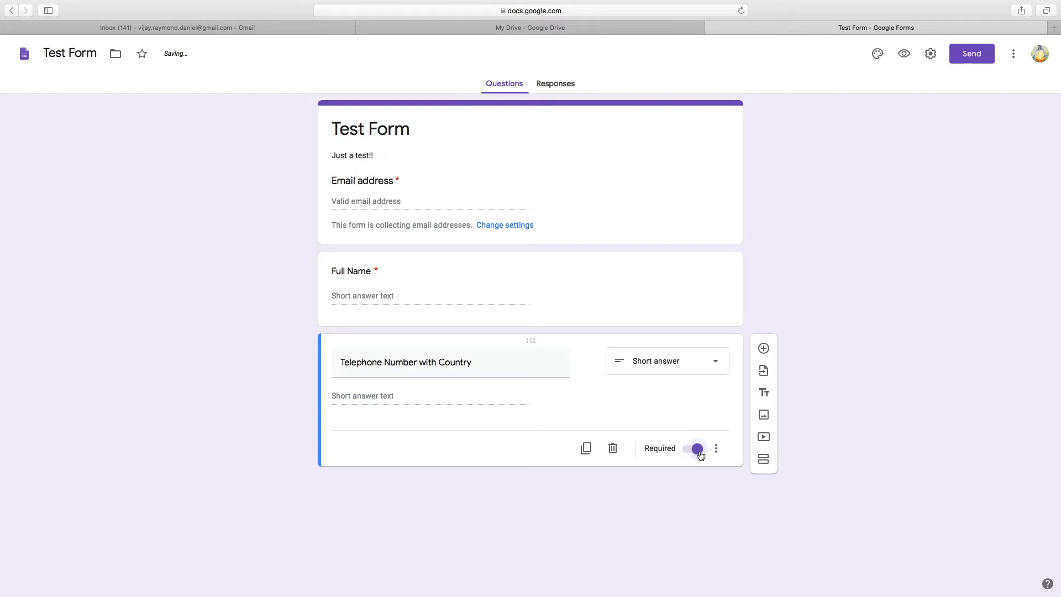
# Add a required 'Country' question, followed by another blank question
pyautogui.click(764, 348)
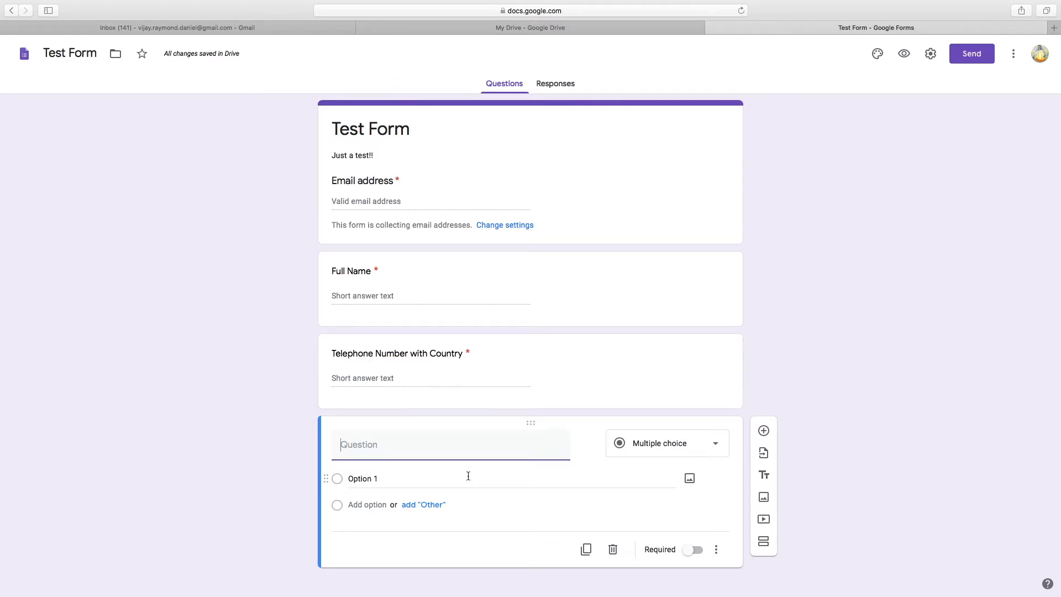
pyautogui.write('Country')
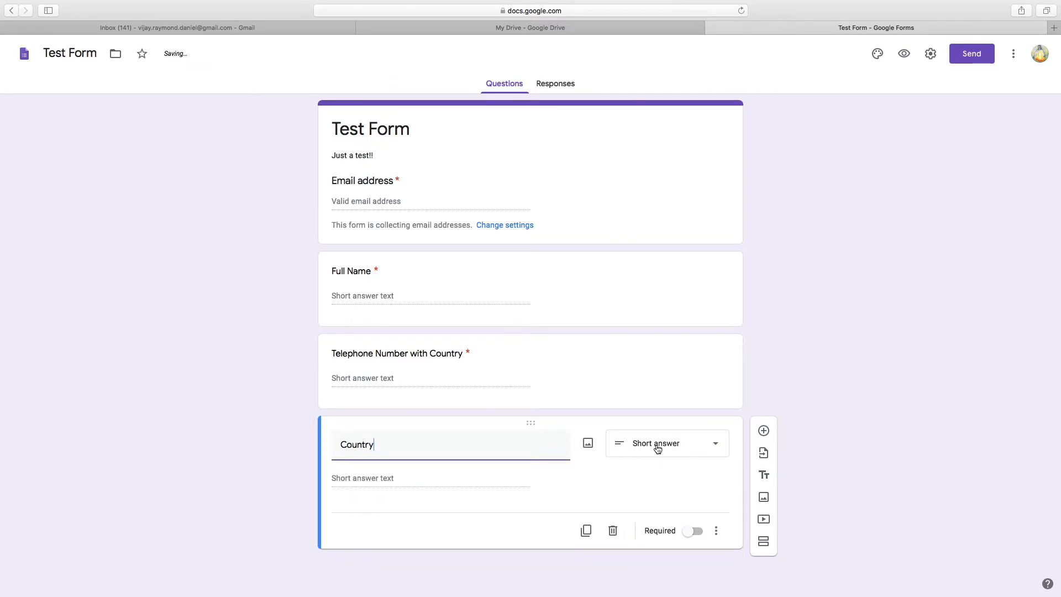
pyautogui.click(697, 532)
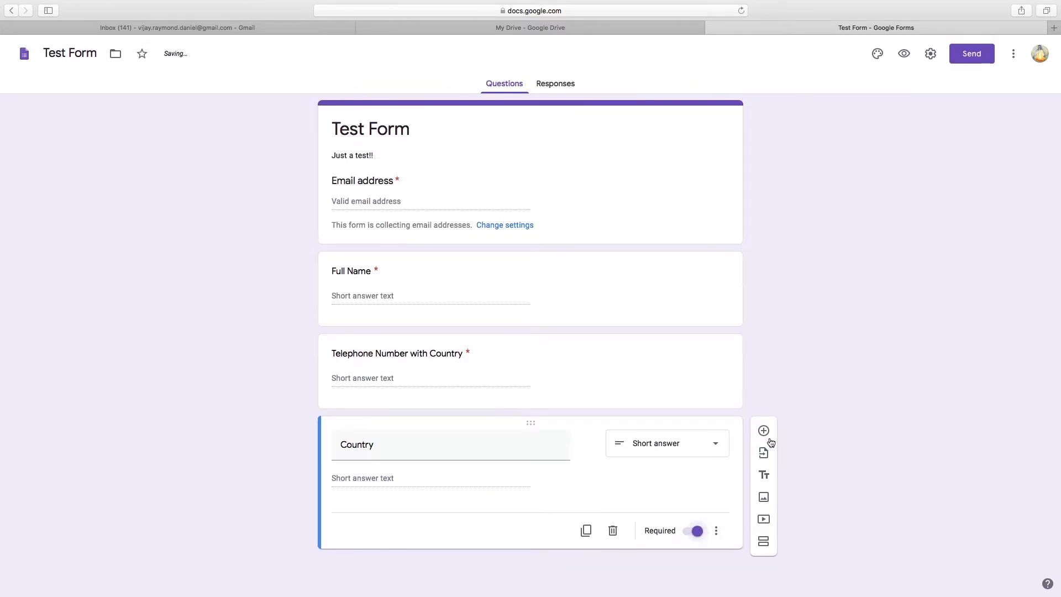
pyautogui.click(763, 431)
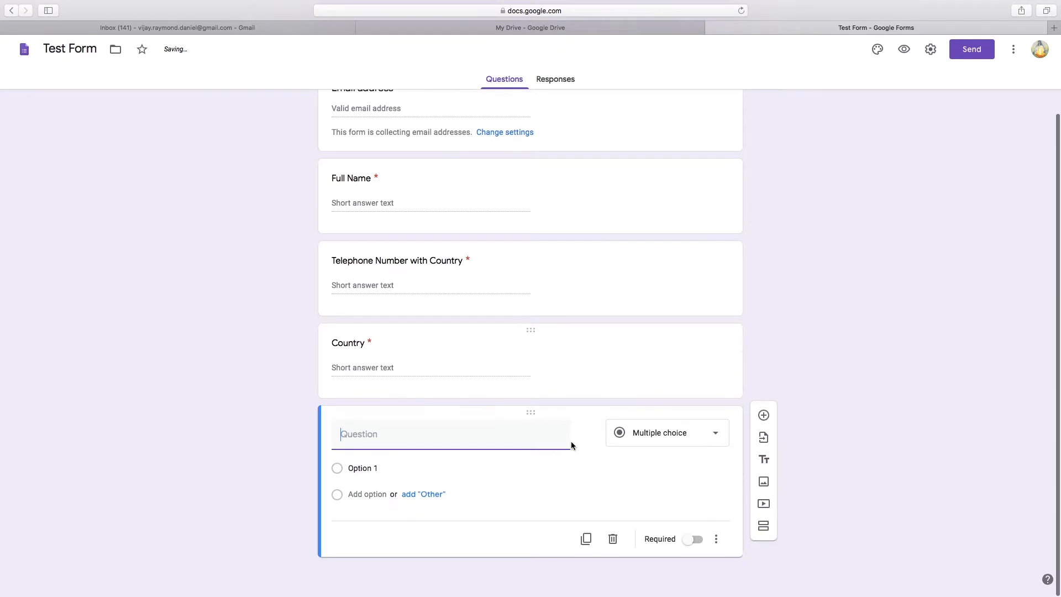
# Title the question 'Are you interested to join our Online Sessions?' as multiple choice
pyautogui.write('Are y')
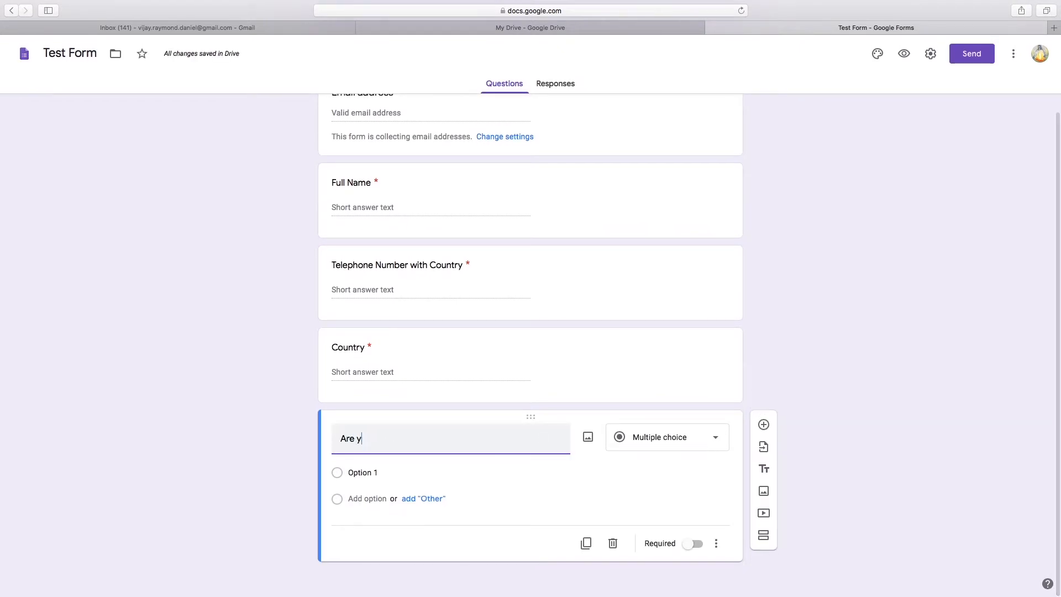
pyautogui.write('ou interest')
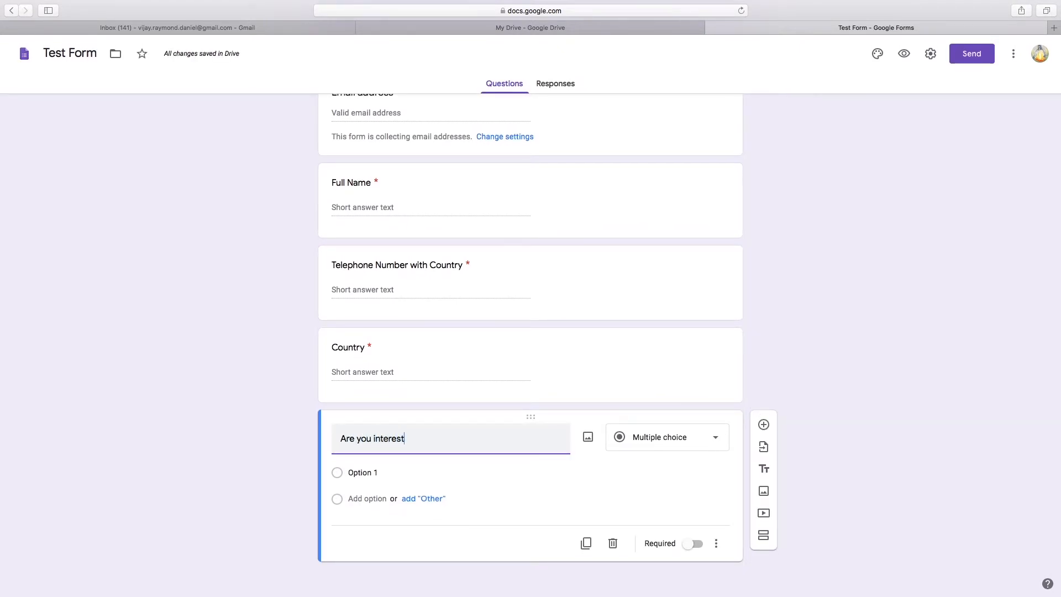
pyautogui.write('ed to join our Online Sessions')
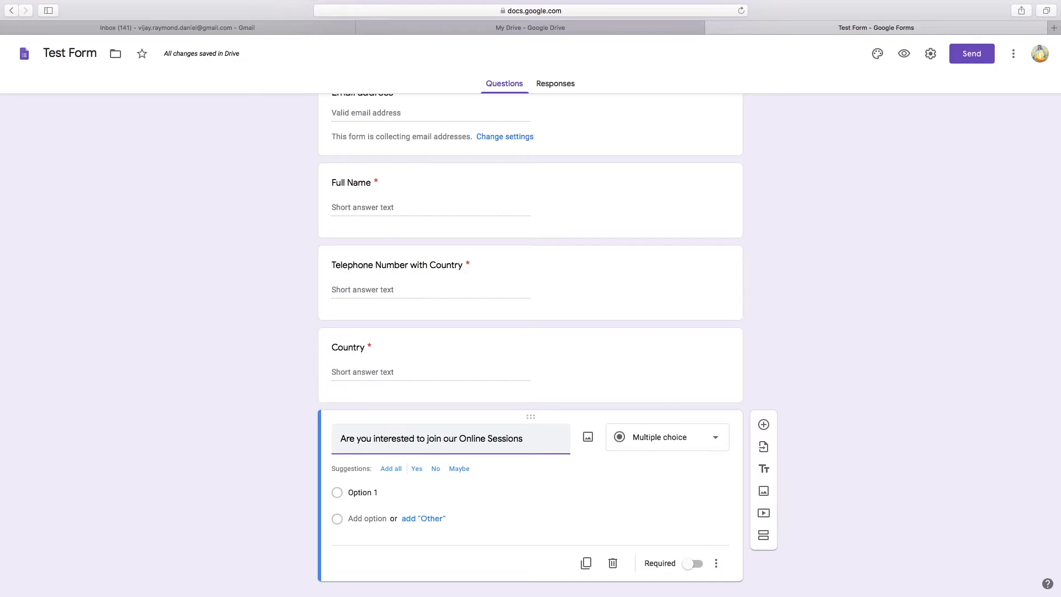
pyautogui.write('?')
pyautogui.click(630, 469)
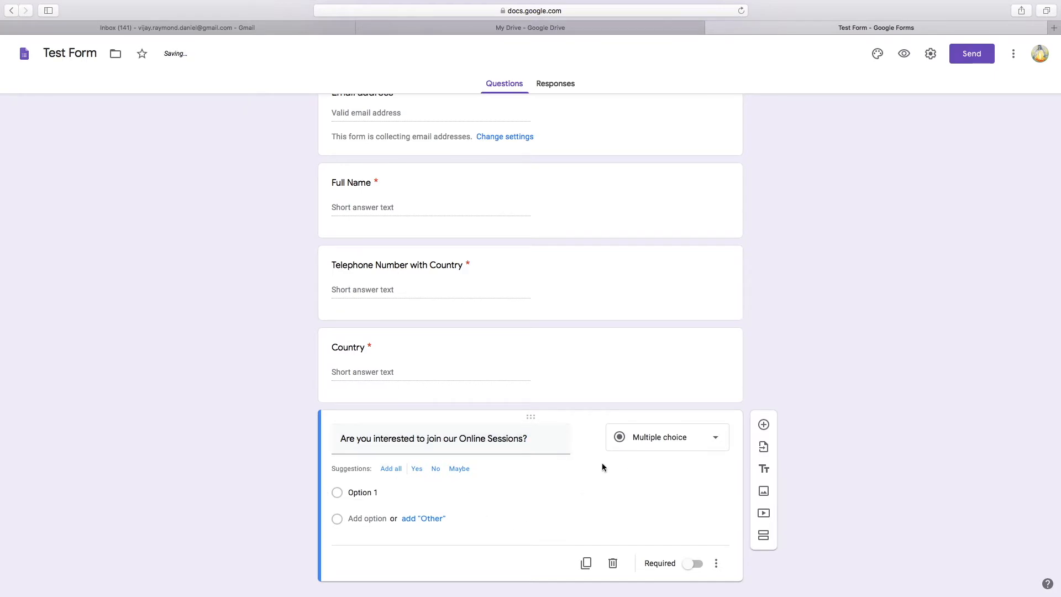
pyautogui.click(666, 444)
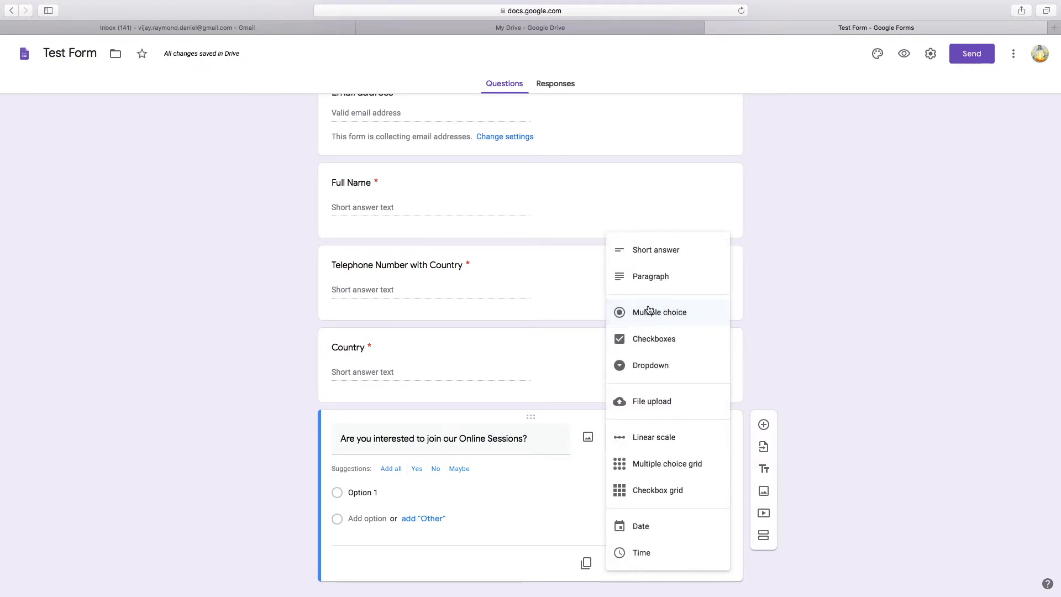
pyautogui.click(647, 249)
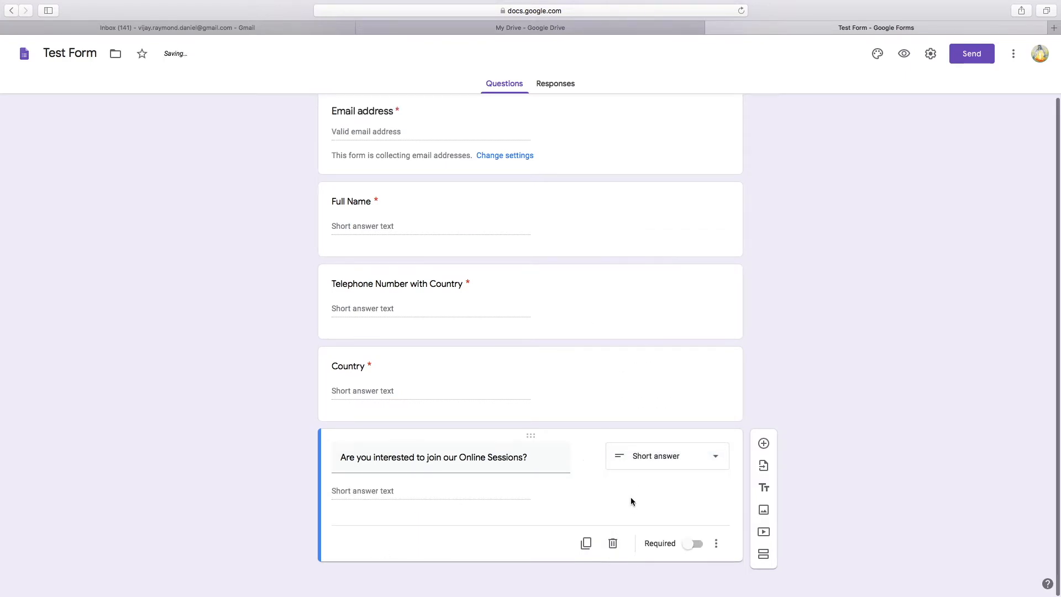
pyautogui.click(664, 461)
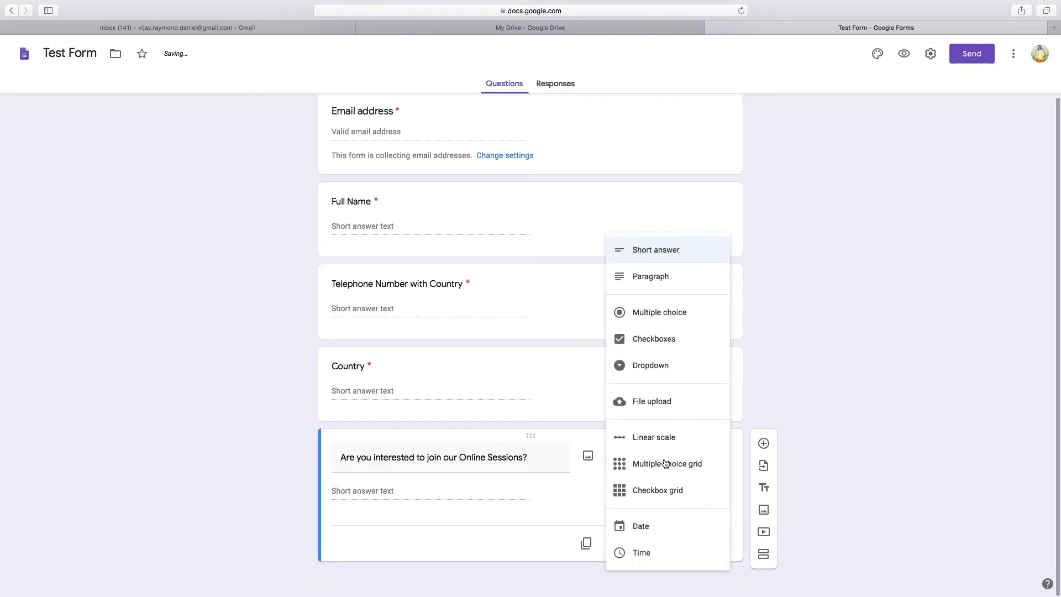
pyautogui.click(644, 313)
# Give it the options Yes, No and Maybe, and make it required
pyautogui.click(370, 491)
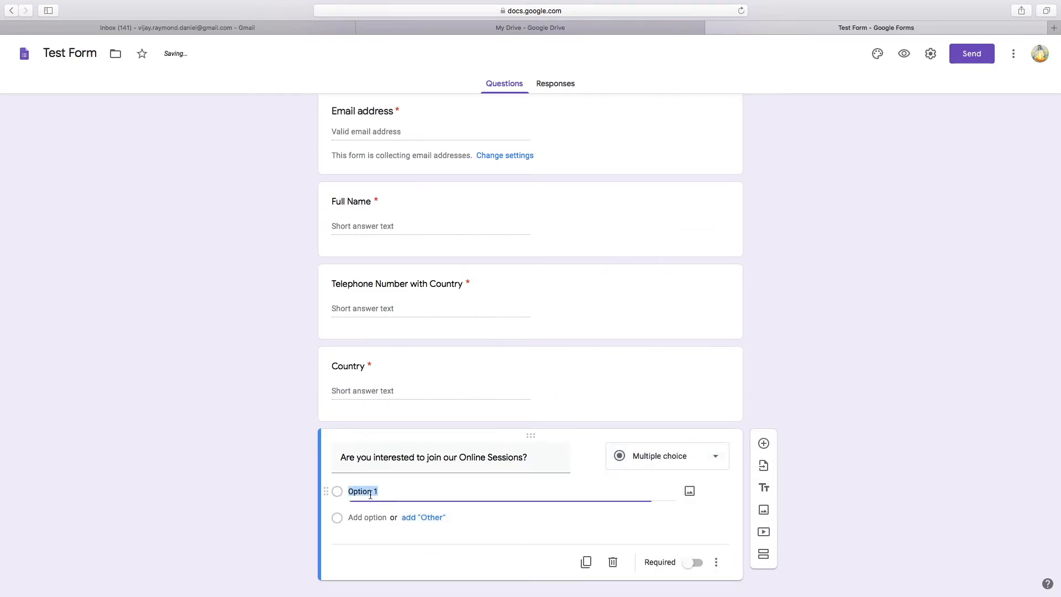
pyautogui.write('Yes')
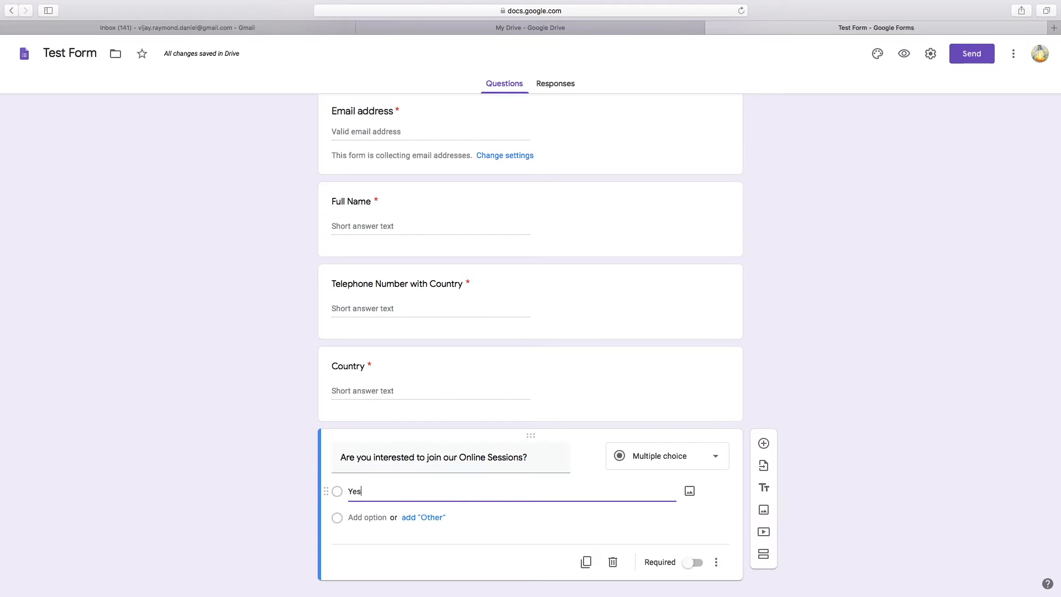
pyautogui.click(355, 532)
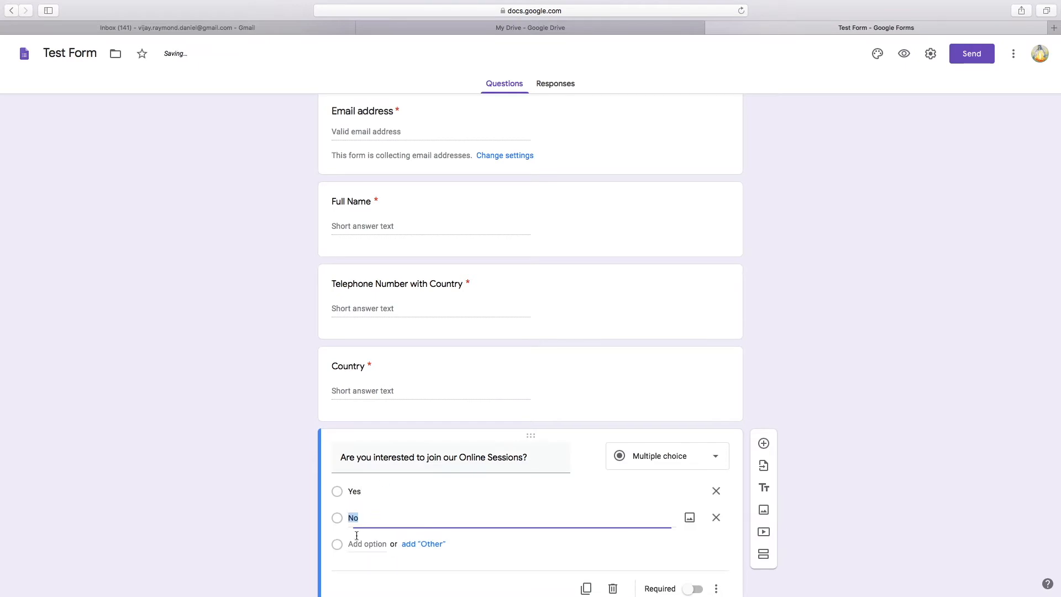
pyautogui.write('No')
pyautogui.scroll(-2, 459, 511)
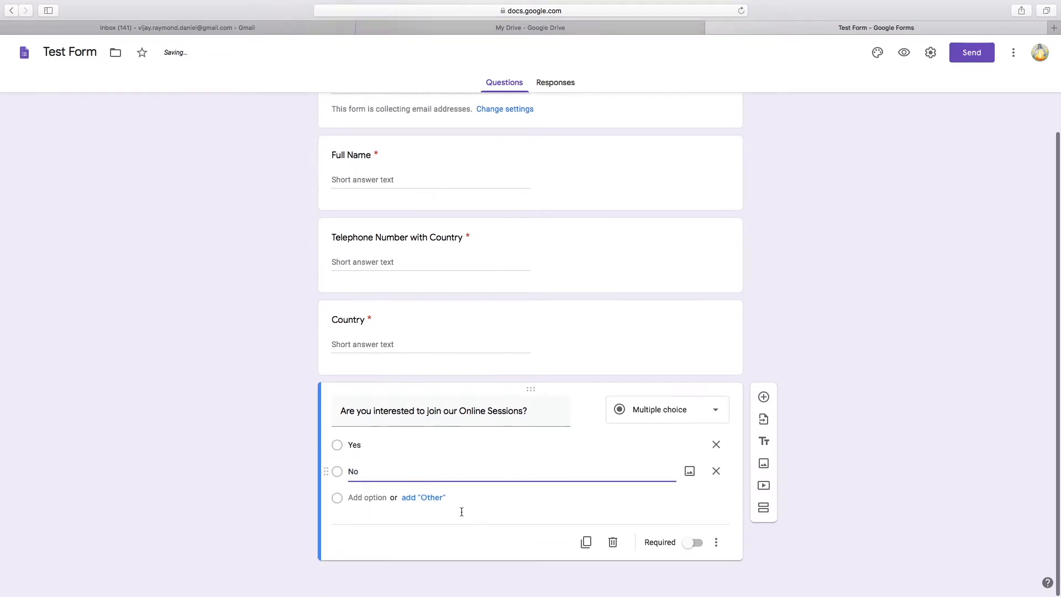
pyautogui.click(371, 499)
pyautogui.write('Maybe')
pyautogui.click(706, 534)
pyautogui.scroll(-1, 706, 534)
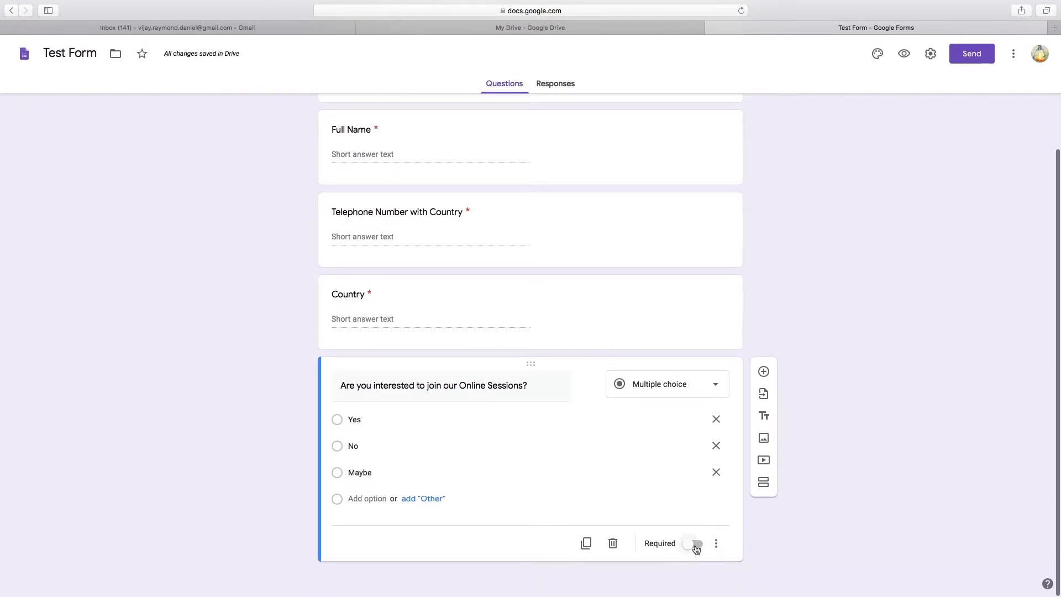
pyautogui.click(695, 545)
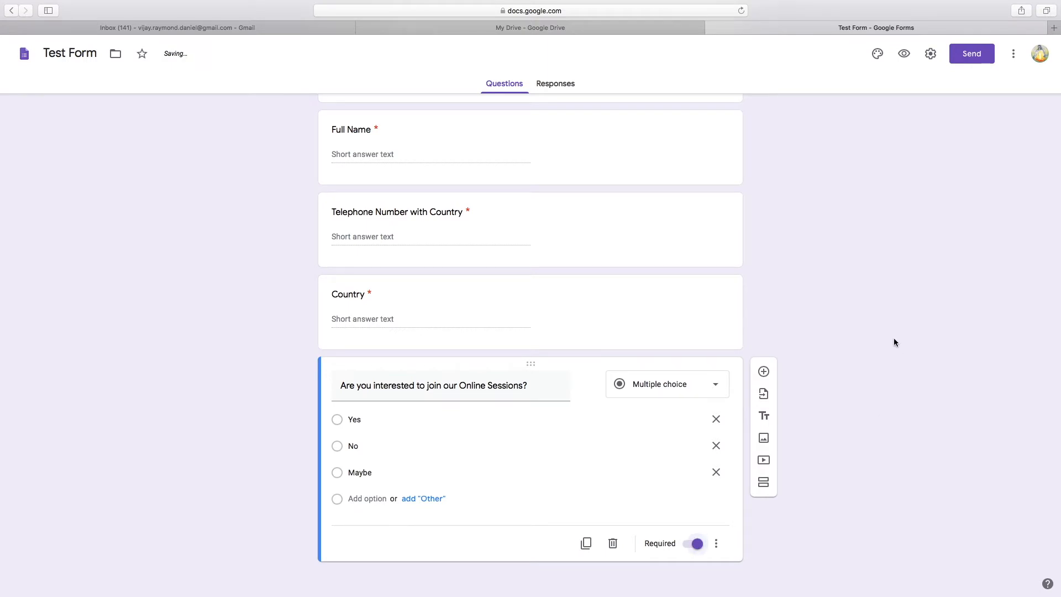
pyautogui.scroll(5, 891, 337)
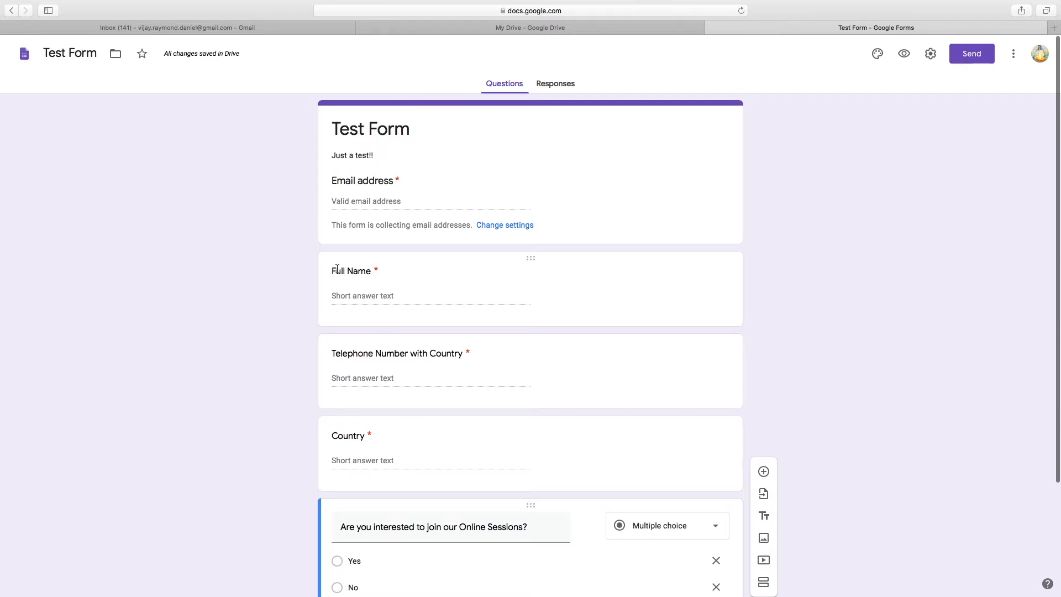
# Retitle the telephone question to 'Telephone Number with Country Code'
pyautogui.click(461, 354)
pyautogui.click(481, 364)
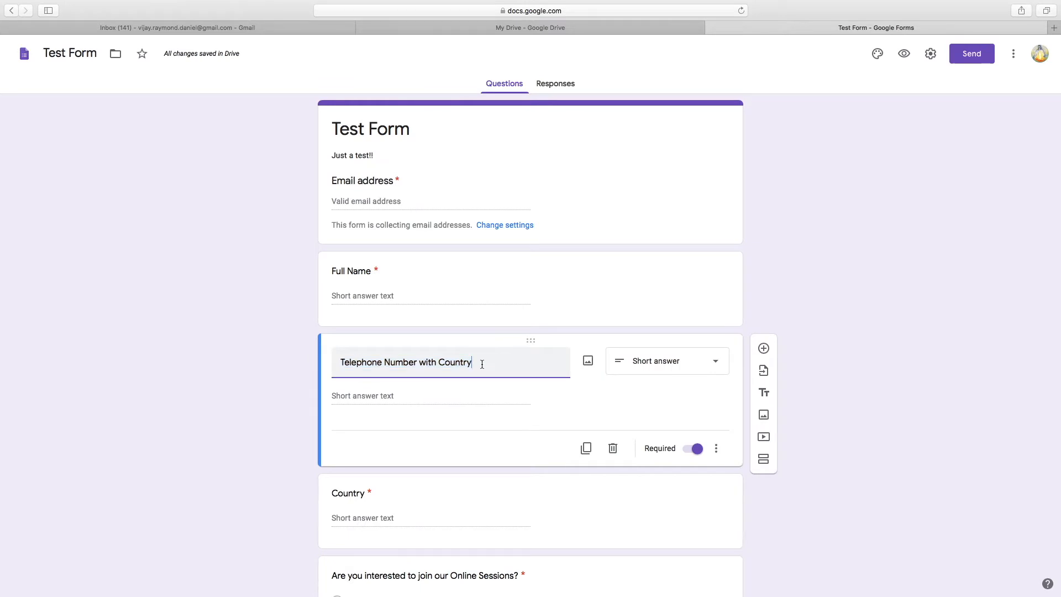
pyautogui.write('Code')
pyautogui.click(655, 387)
# Retitle the Country question to 'Country of Residence'
pyautogui.click(669, 495)
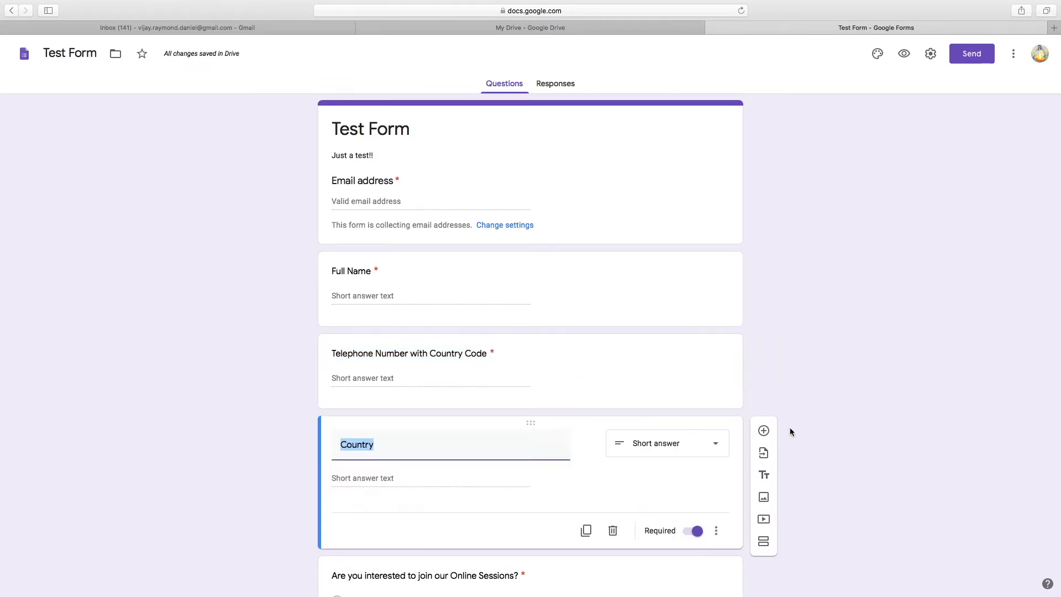
pyautogui.scroll(-2, 790, 426)
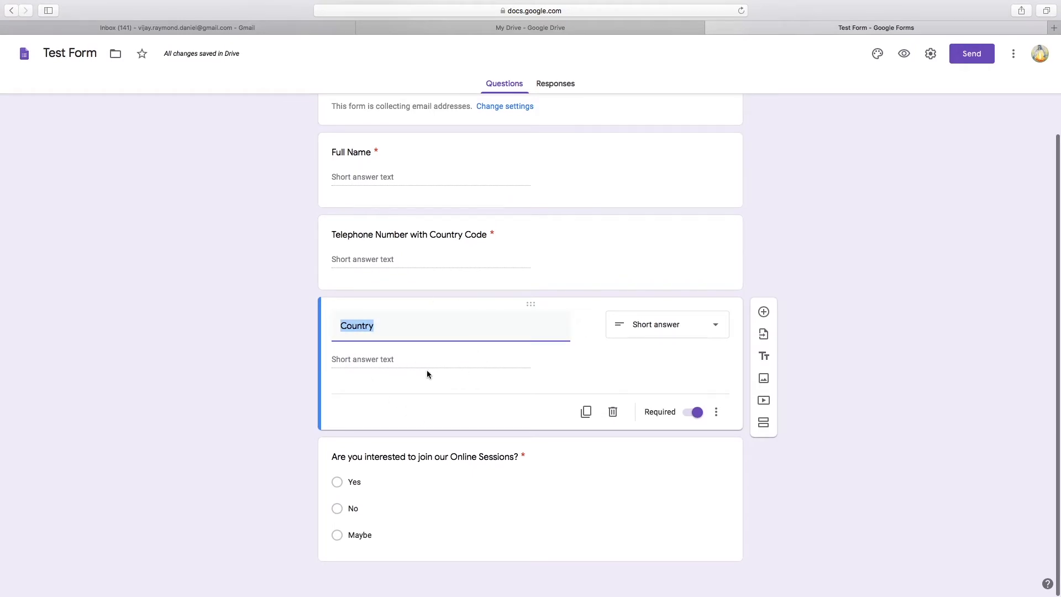
pyautogui.click(377, 325)
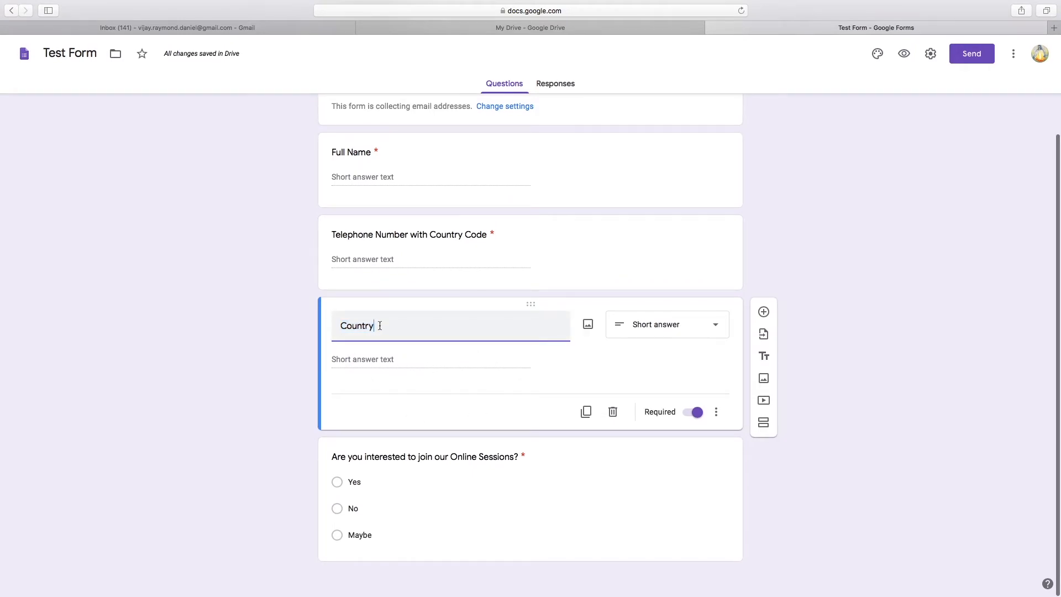
pyautogui.write('of Reside')
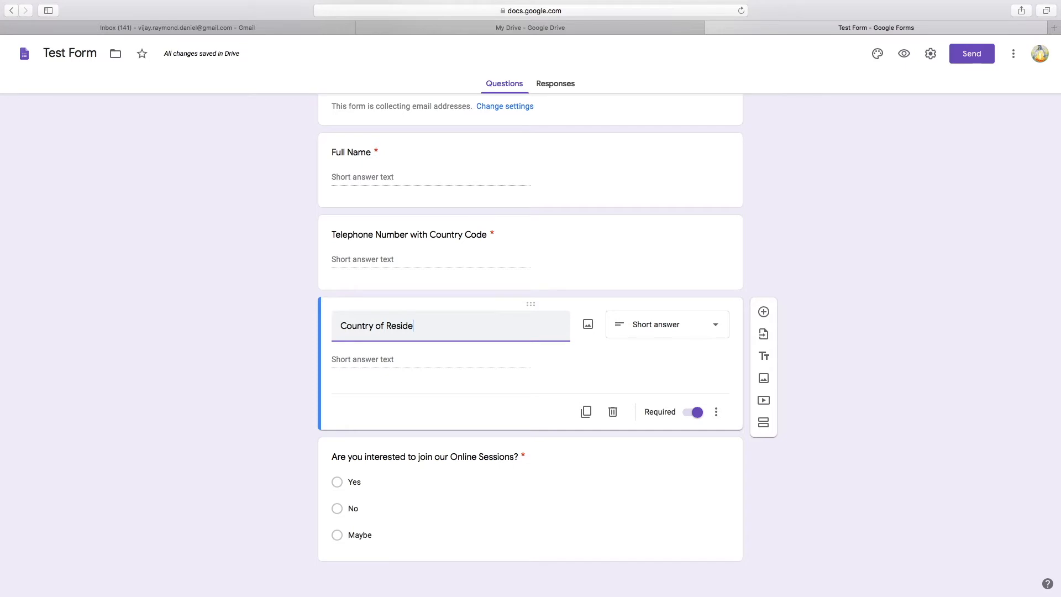
pyautogui.write('nce')
pyautogui.click(224, 365)
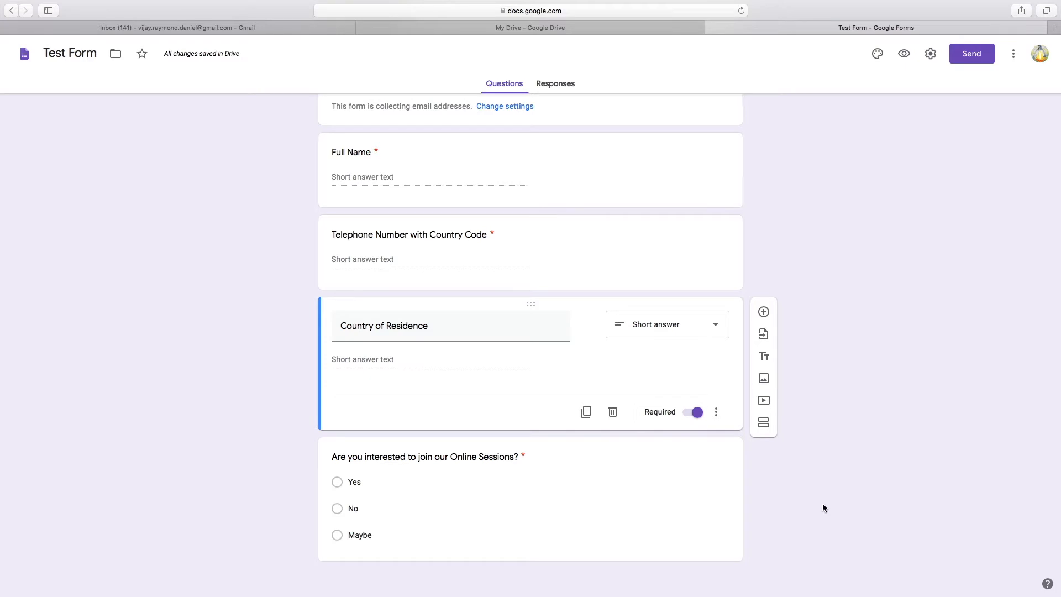
pyautogui.scroll(3, 877, 409)
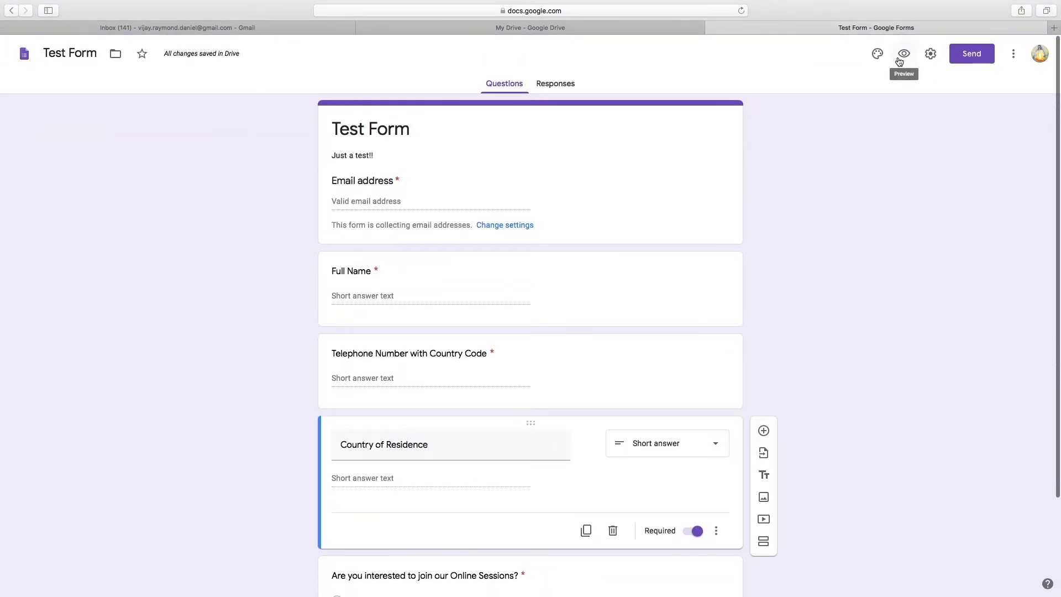
# Open and close the theme options, glance at Responses, then return to the Questions tab
pyautogui.click(878, 55)
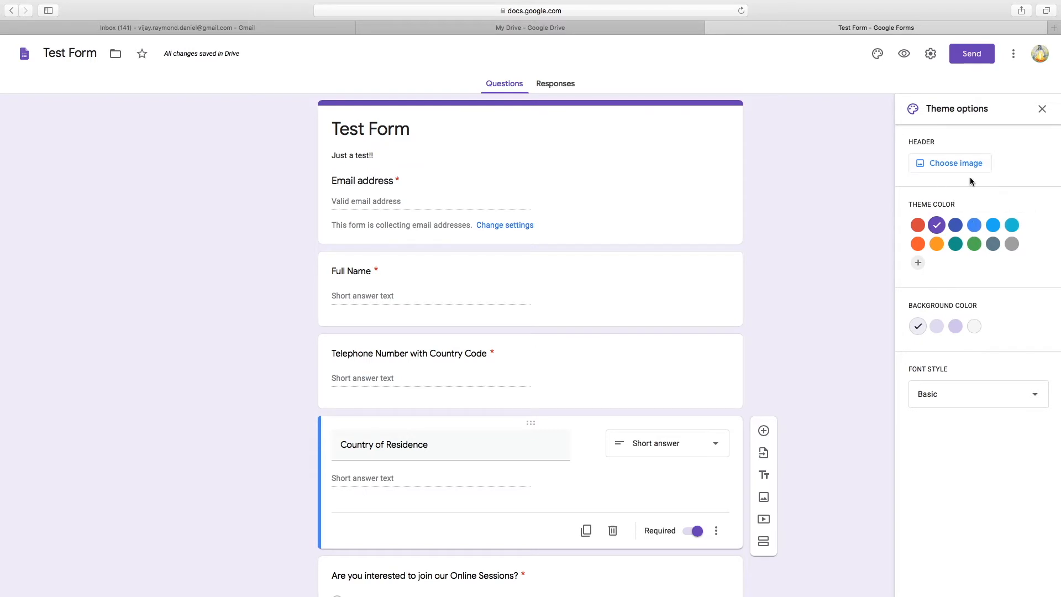
pyautogui.click(1042, 110)
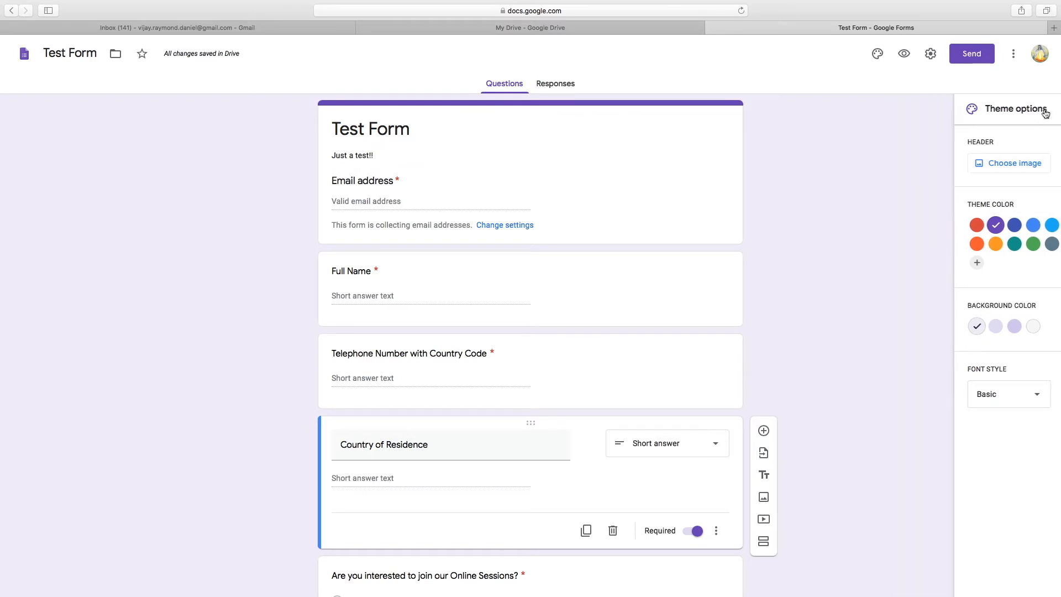
pyautogui.scroll(-3, 785, 280)
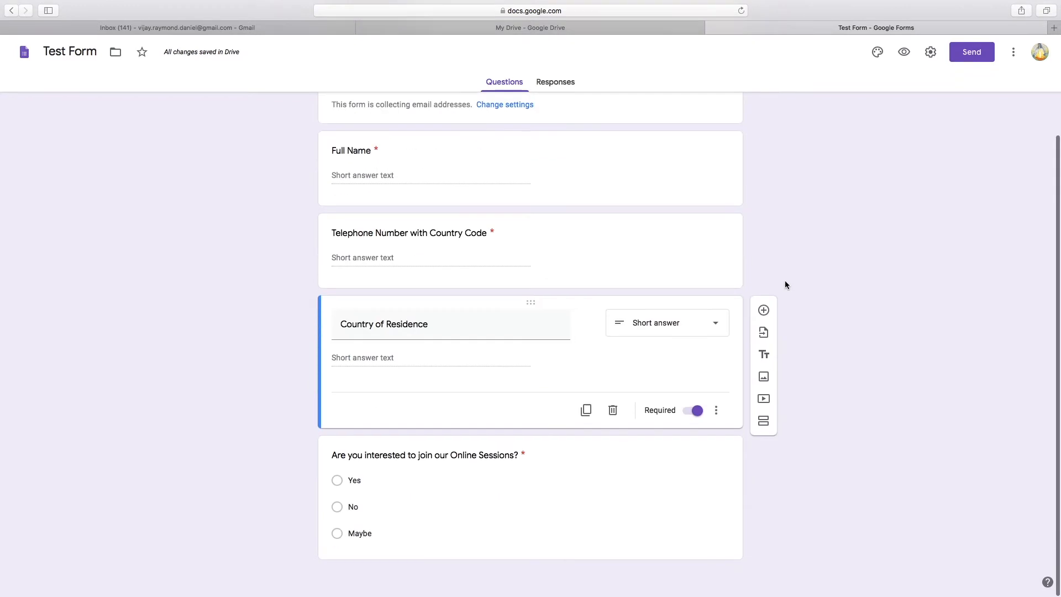
pyautogui.scroll(3, 785, 280)
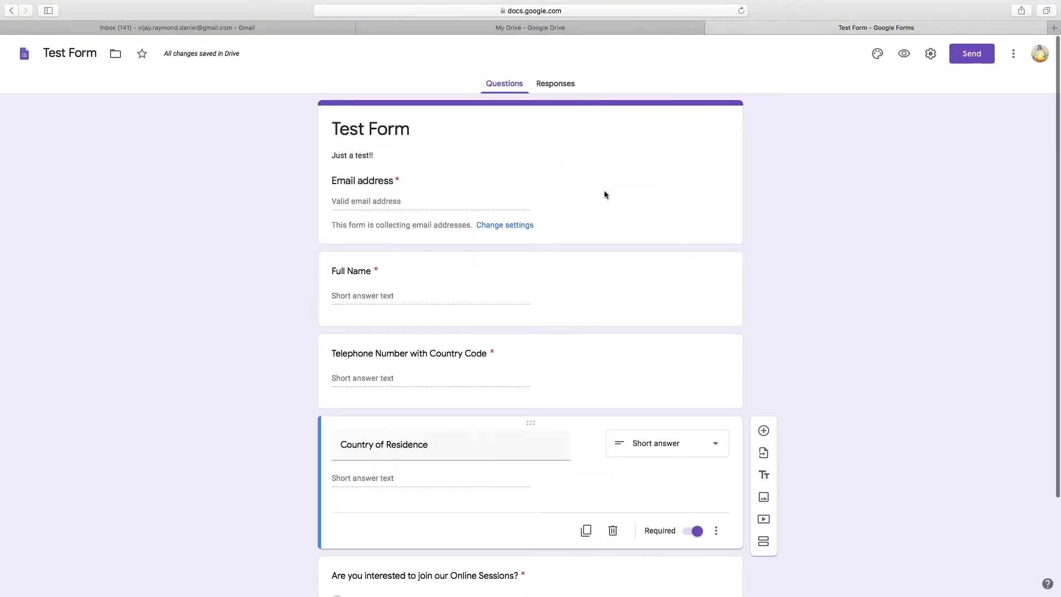
pyautogui.click(557, 87)
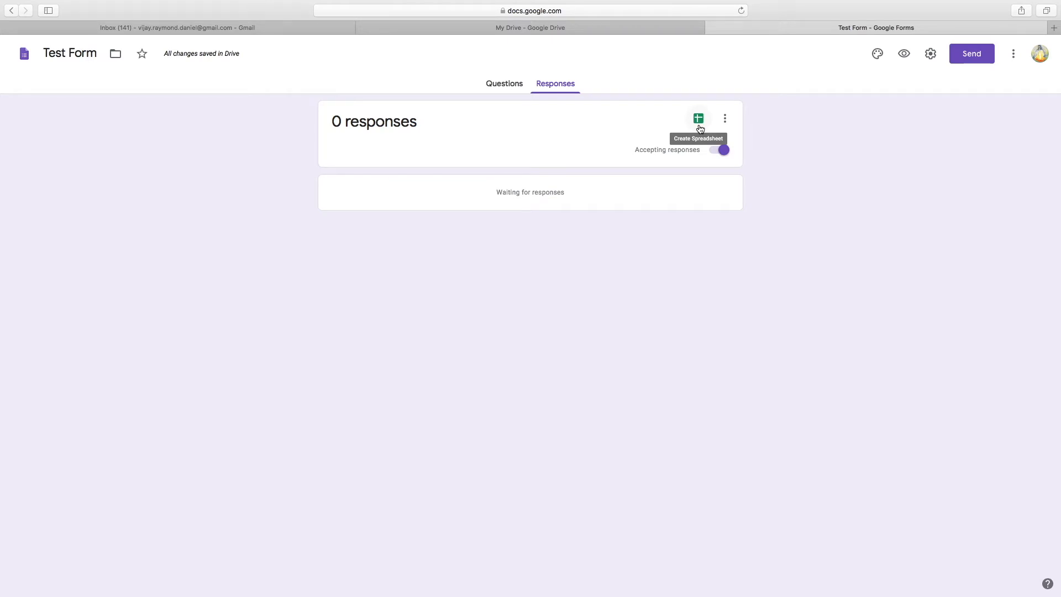
pyautogui.click(494, 86)
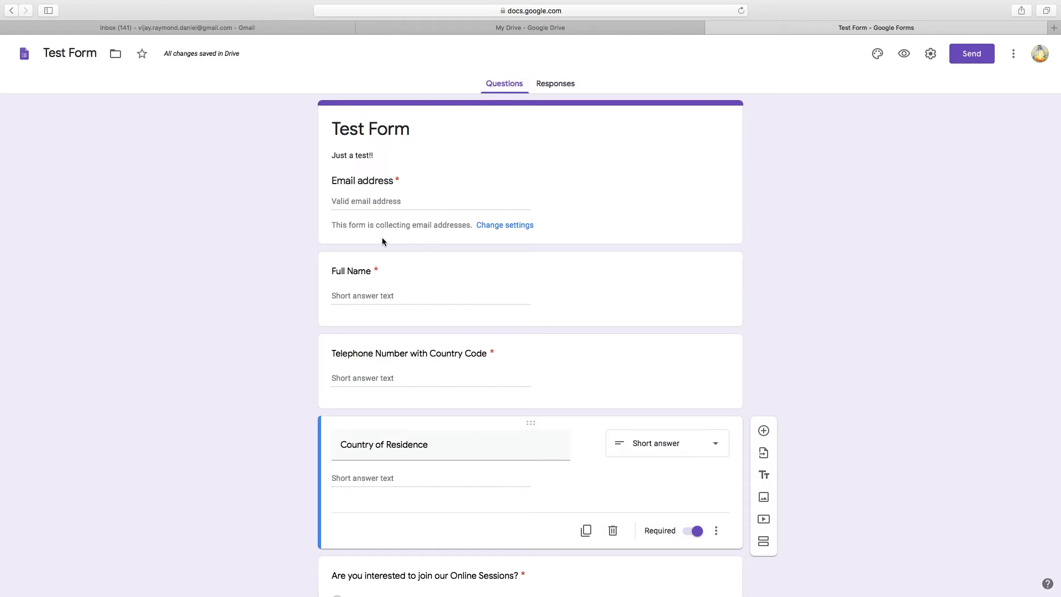
pyautogui.scroll(-3, 423, 346)
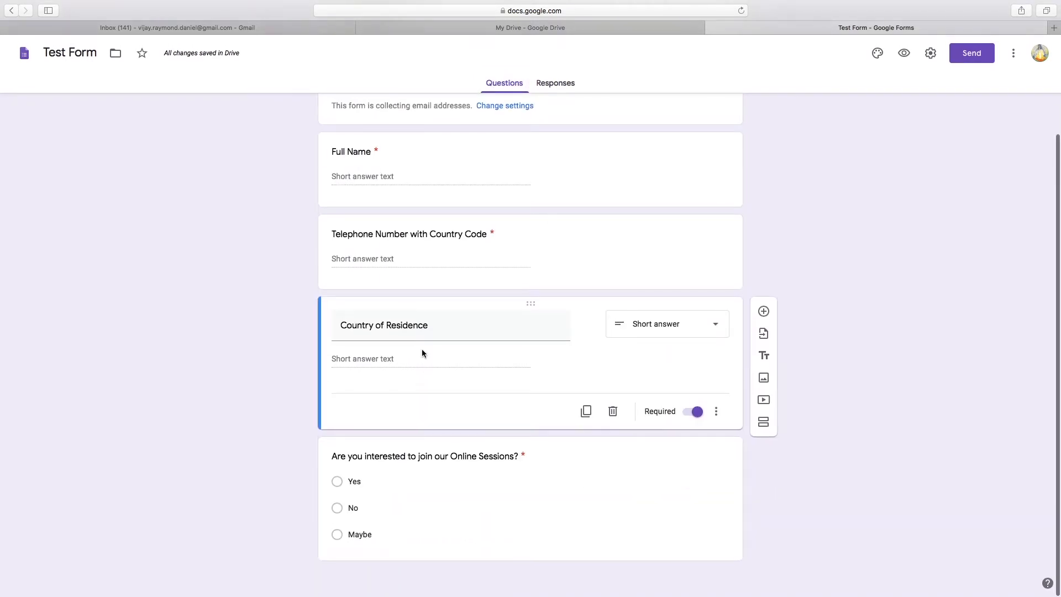
pyautogui.scroll(3, 487, 315)
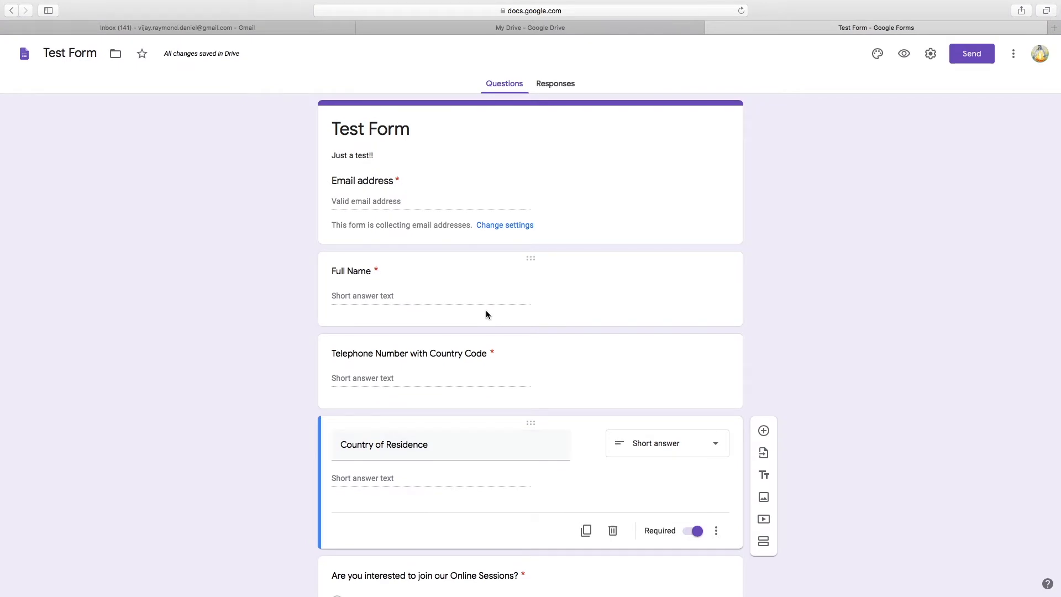
# From the Responses tab, create the new linked spreadsheet 'Test Form (Responses)'
pyautogui.click(556, 85)
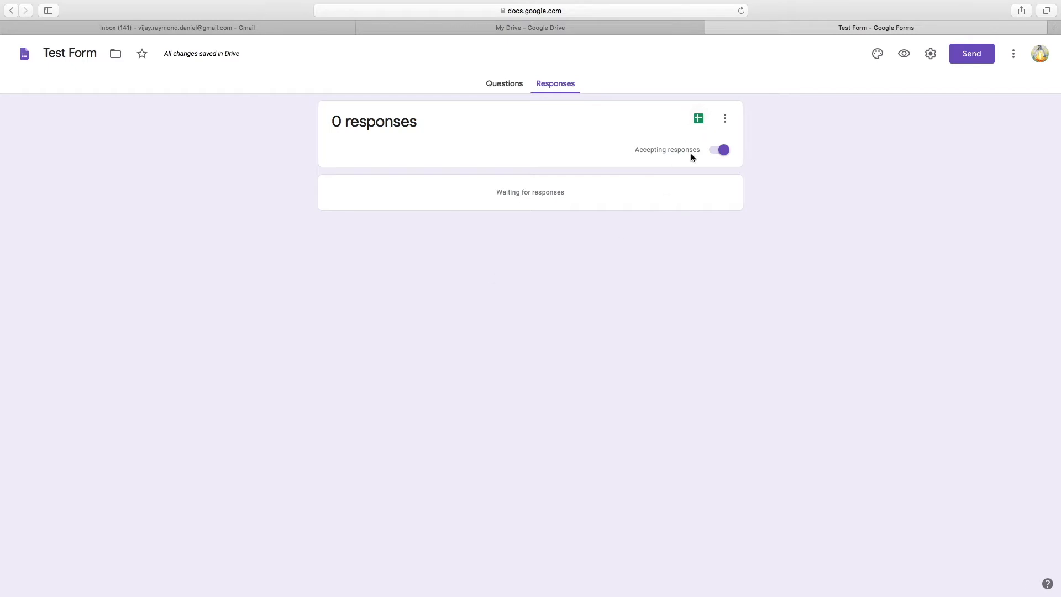
pyautogui.click(699, 122)
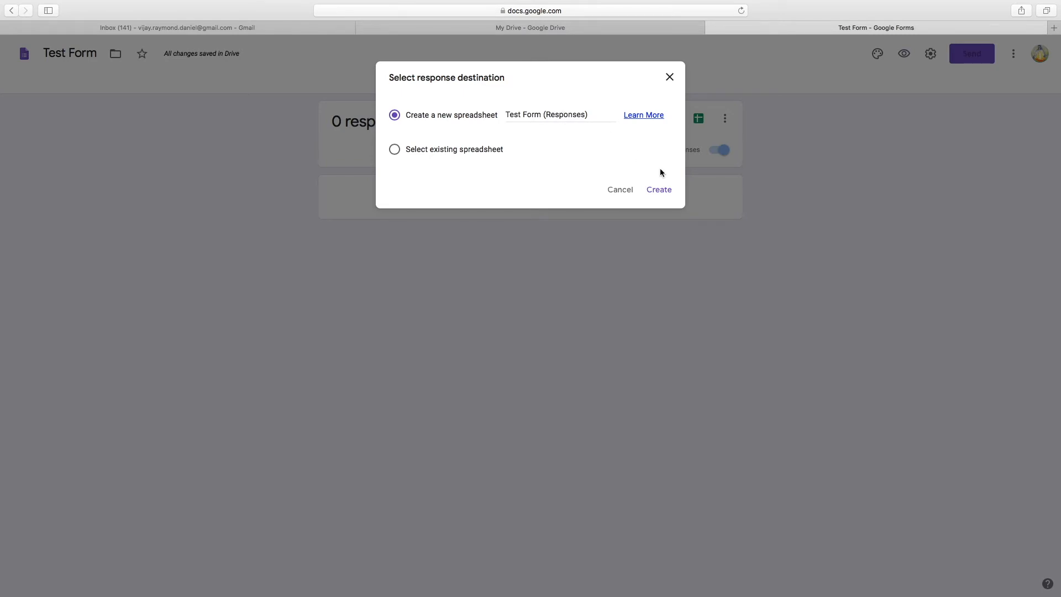
pyautogui.click(665, 192)
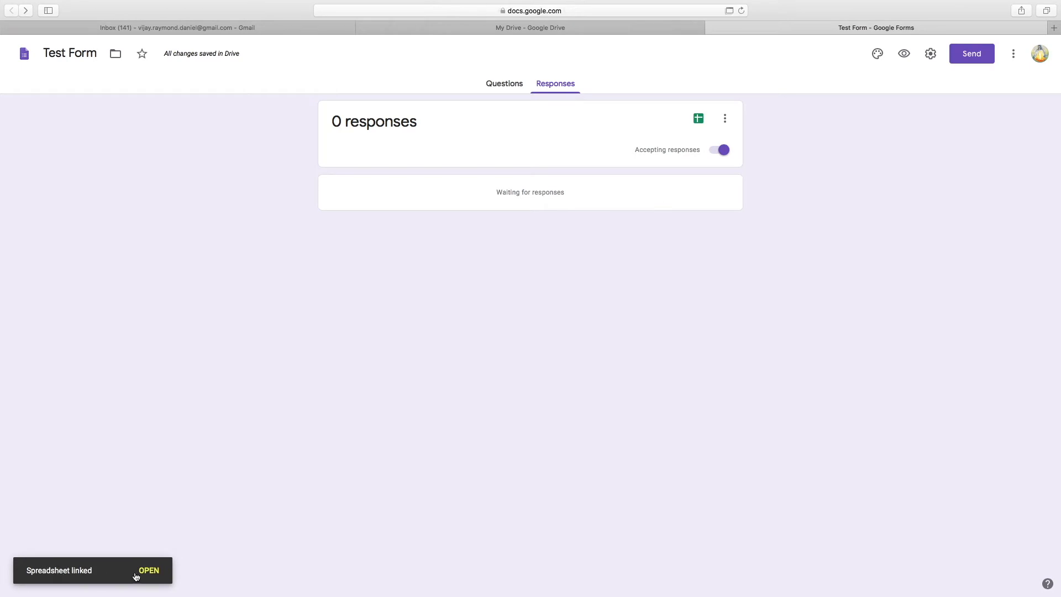
# Open the Test Form (Responses) spreadsheet from My Drive in Google Sheets
pyautogui.click(434, 29)
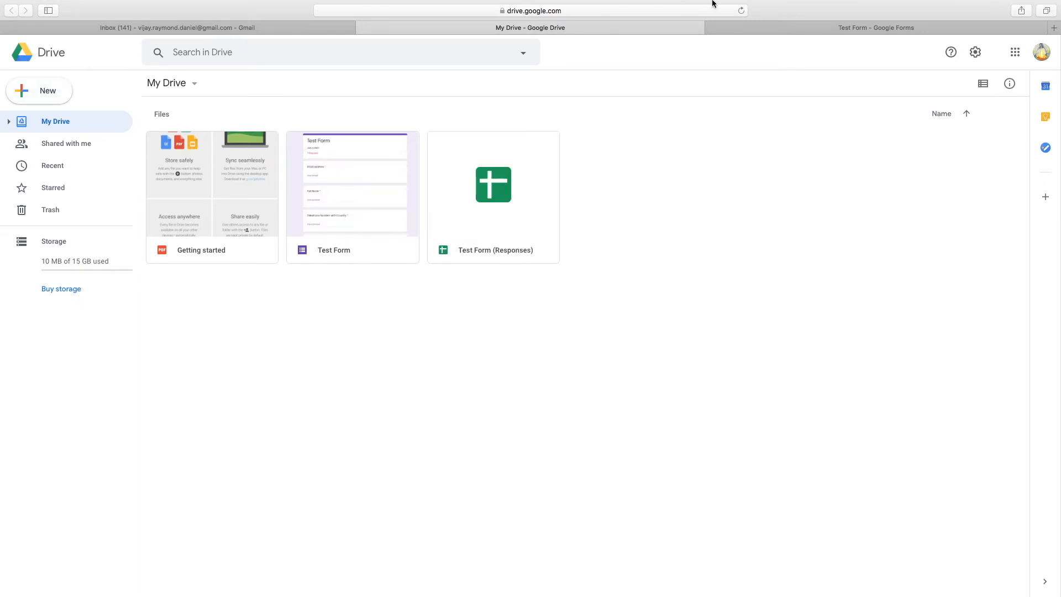
pyautogui.click(369, 217)
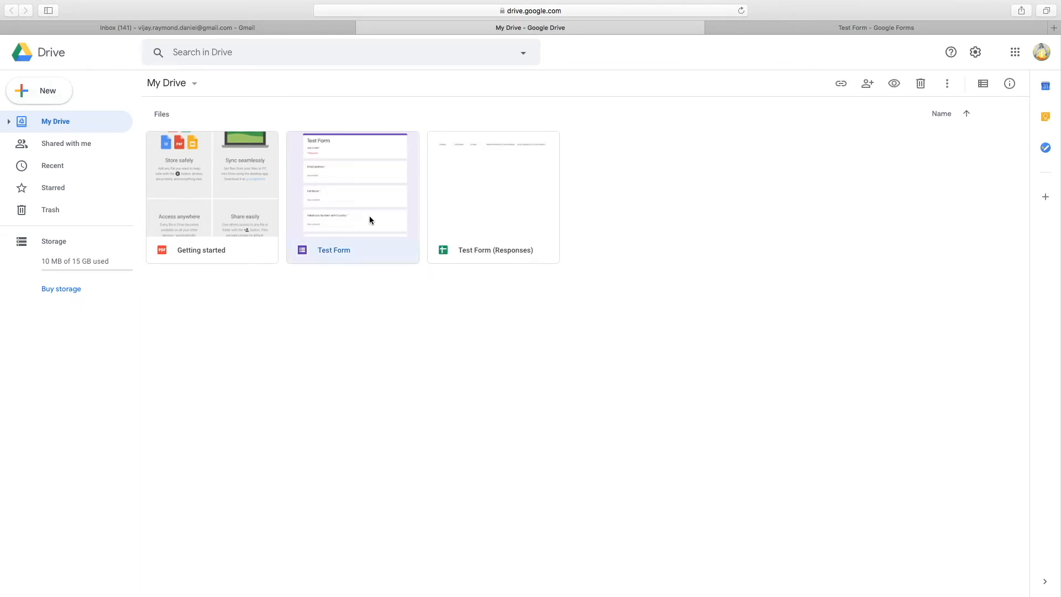
pyautogui.click(491, 231)
pyautogui.doubleClick(490, 231)
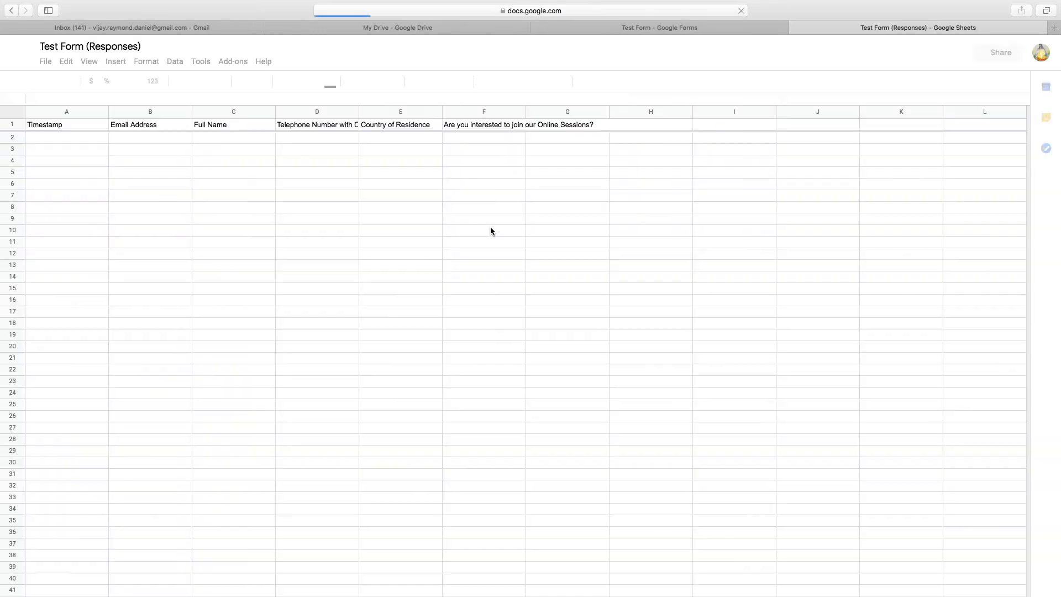
# Dismiss the edit-history tip, widen columns D and F to fit their headers, then close the sheet
pyautogui.click(159, 126)
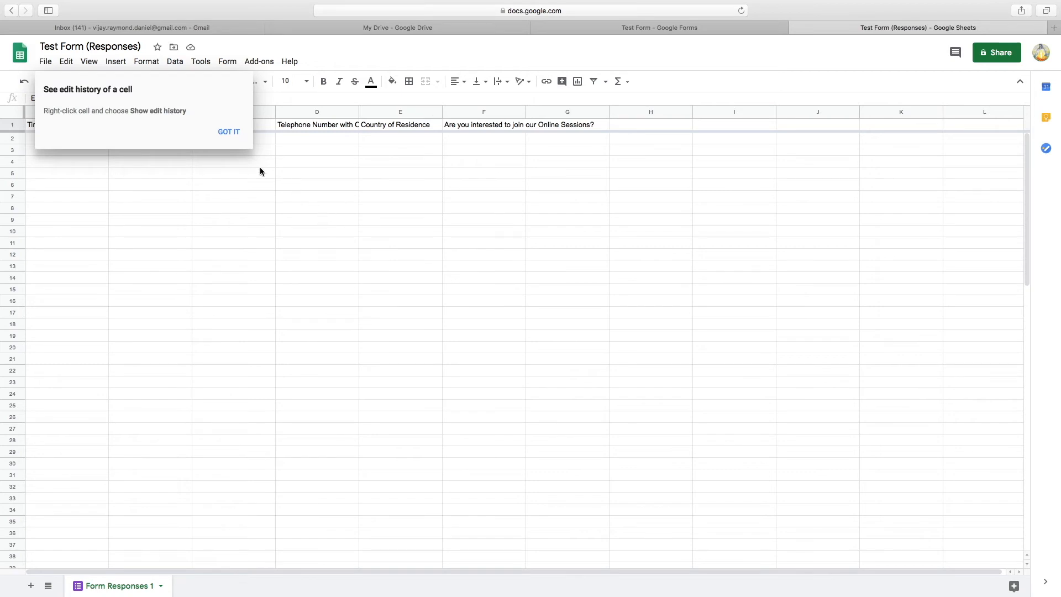
pyautogui.click(228, 132)
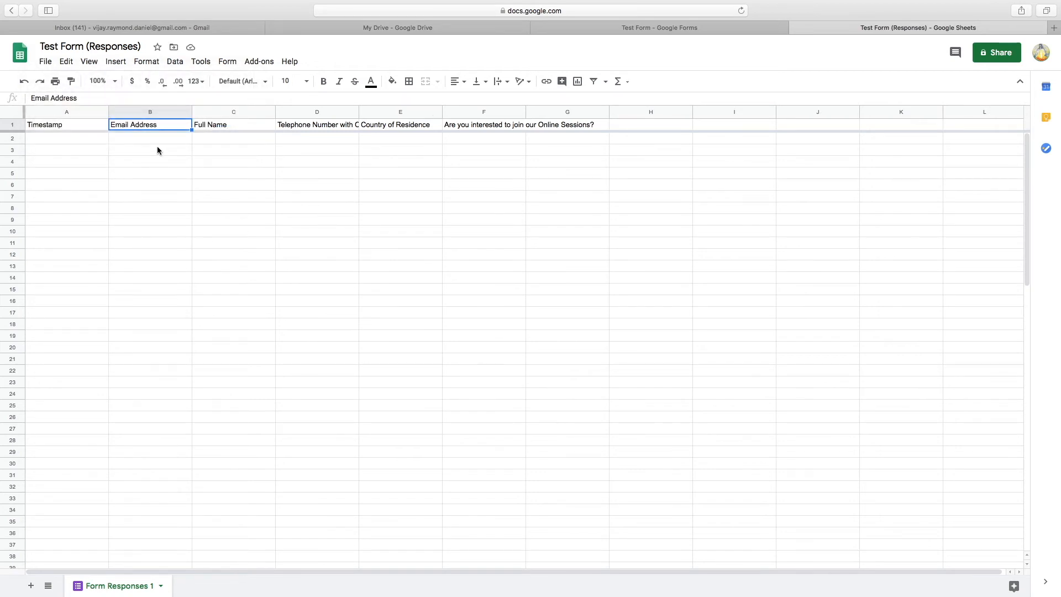
pyautogui.click(245, 125)
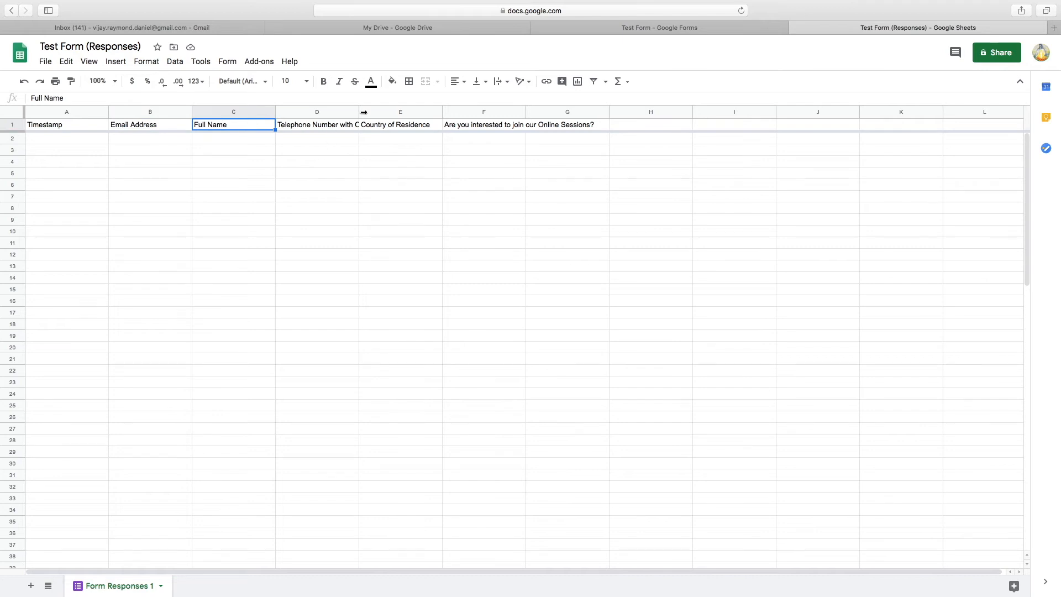
pyautogui.moveTo(358, 112); pyautogui.dragTo(406, 116)
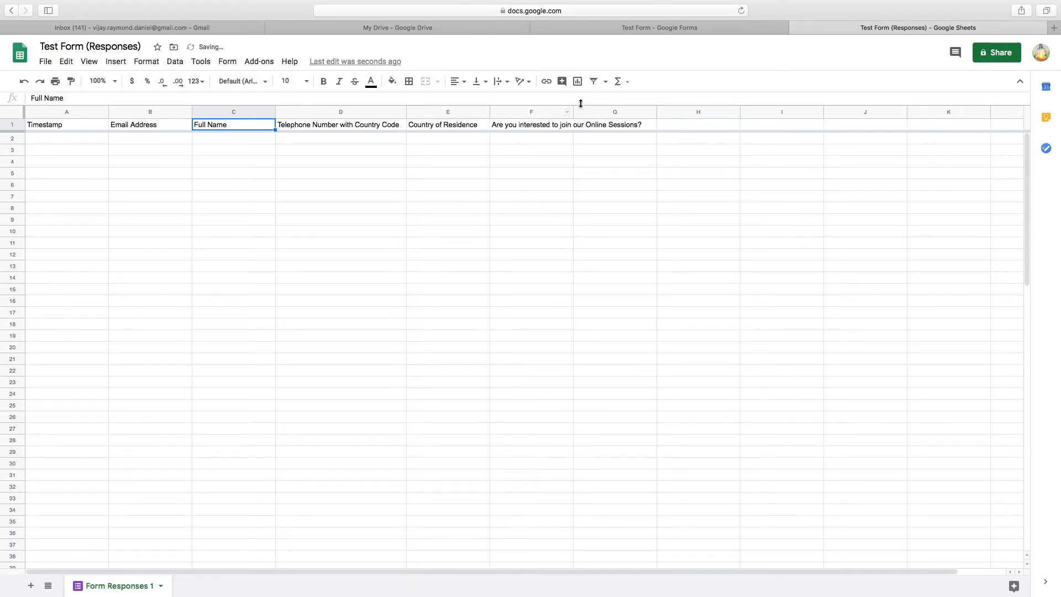
pyautogui.moveTo(572, 114); pyautogui.dragTo(645, 123)
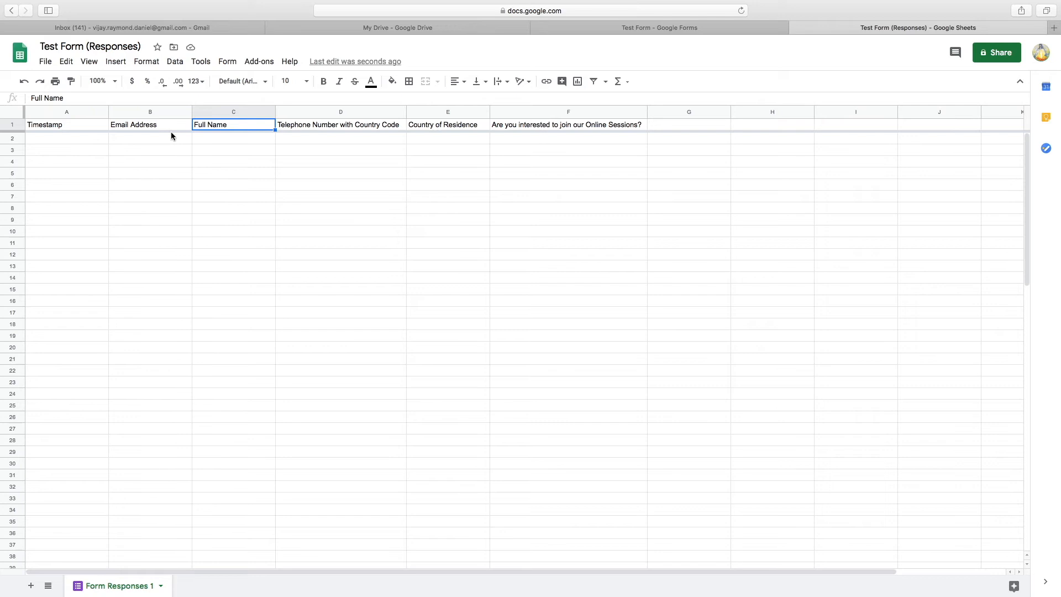
pyautogui.click(575, 216)
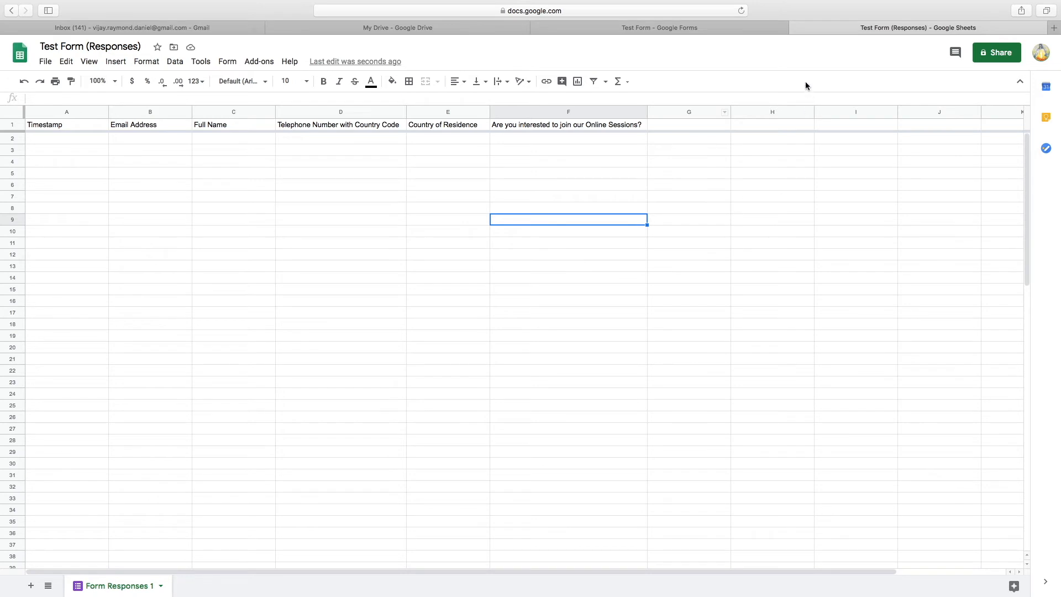
pyautogui.click(795, 28)
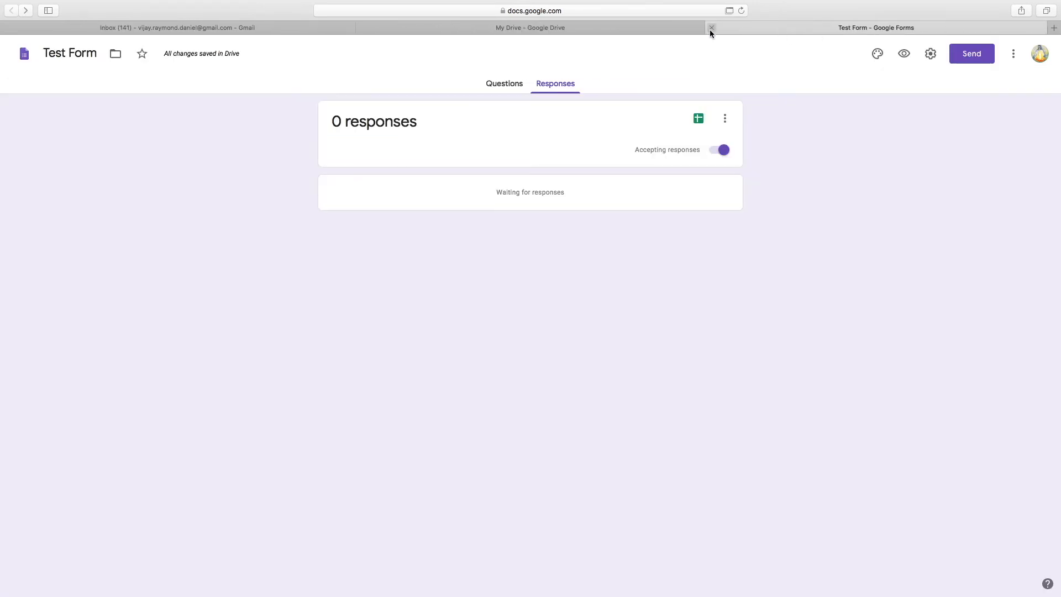
# Create a new Drive folder named 'Test Folder'
pyautogui.click(645, 31)
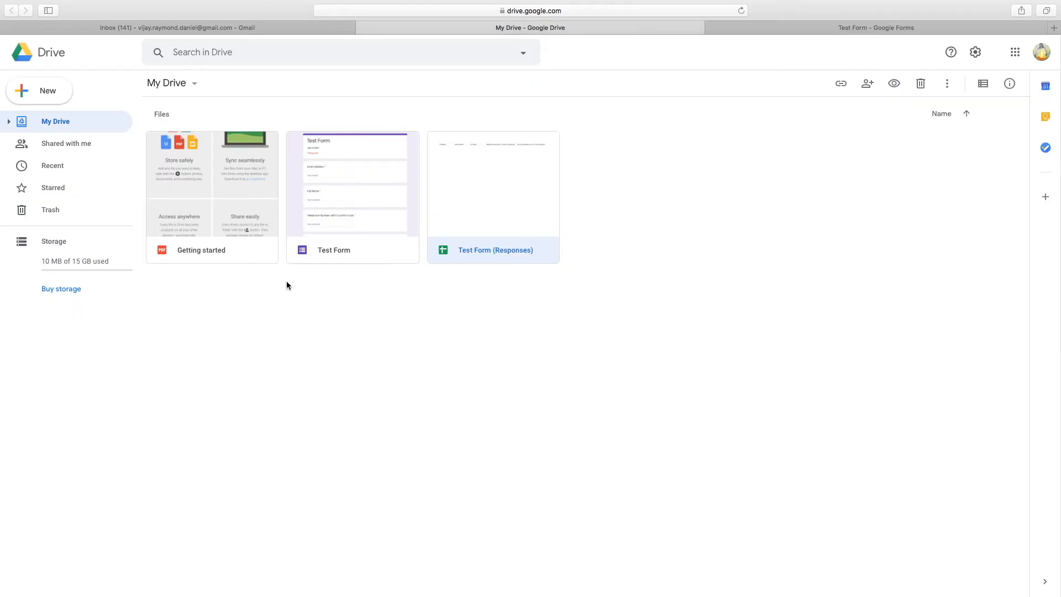
pyautogui.click(36, 93)
pyautogui.click(56, 101)
pyautogui.write('Test Folder')
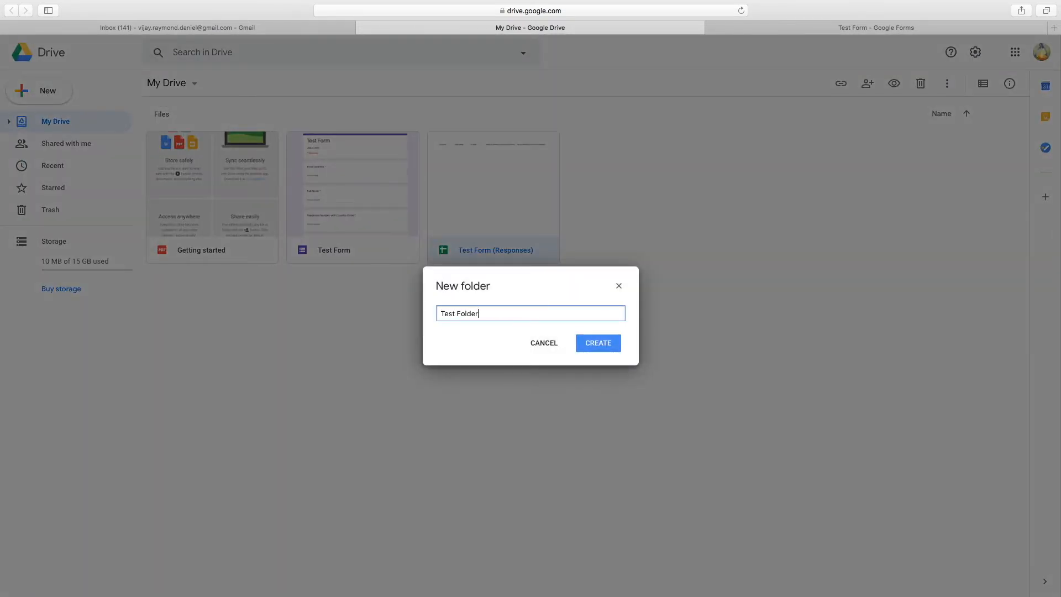
pyautogui.click(597, 345)
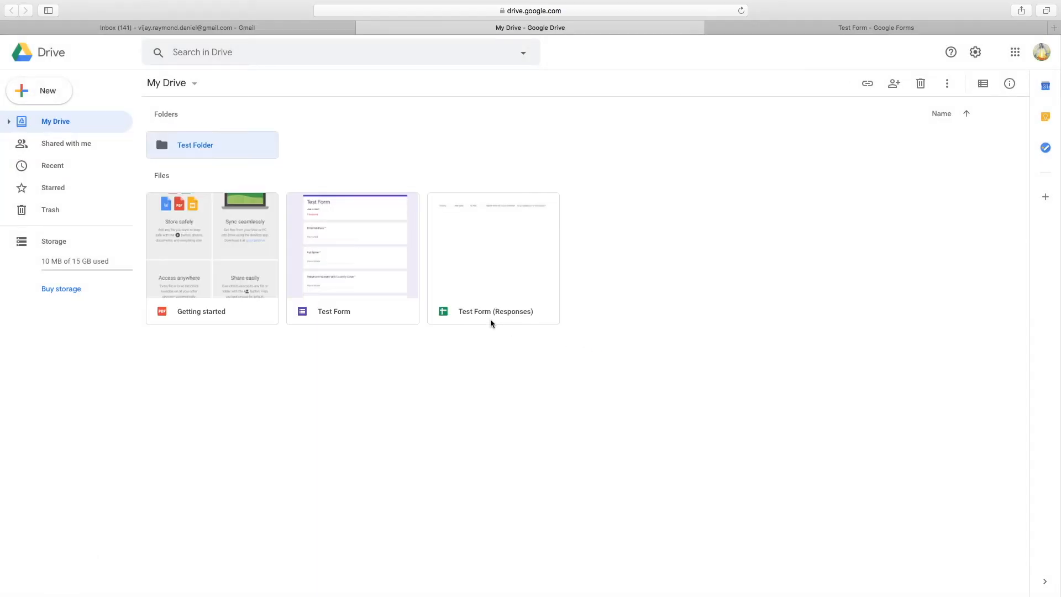
# Move Test Form and Test Form (Responses) into Test Folder and reopen the form from there
pyautogui.click(452, 252)
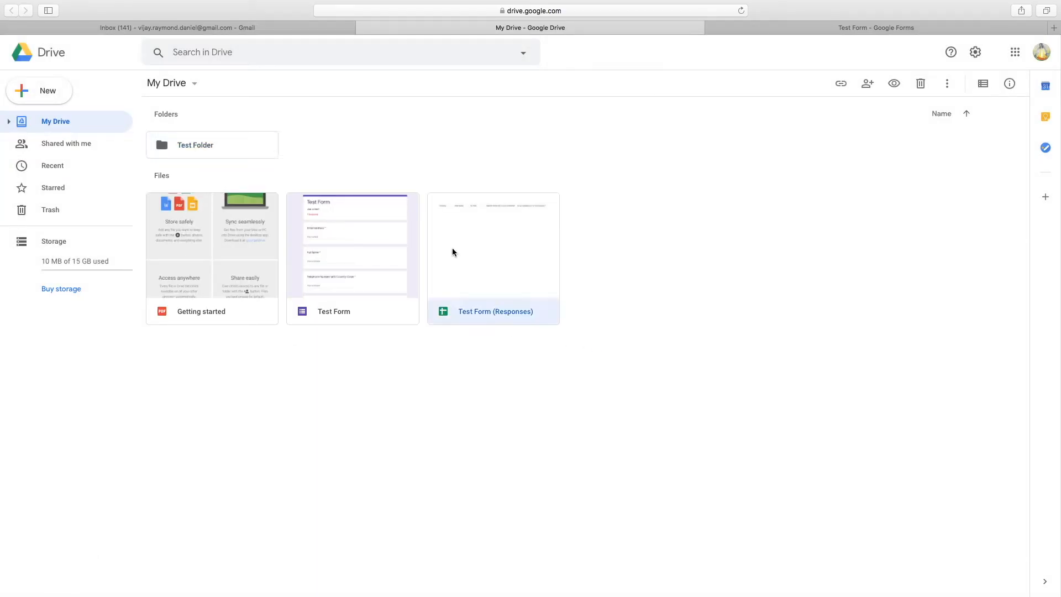
pyautogui.keyDown('shift'); pyautogui.click(406, 263); pyautogui.keyUp('shift')
pyautogui.moveTo(476, 274); pyautogui.dragTo(196, 141)
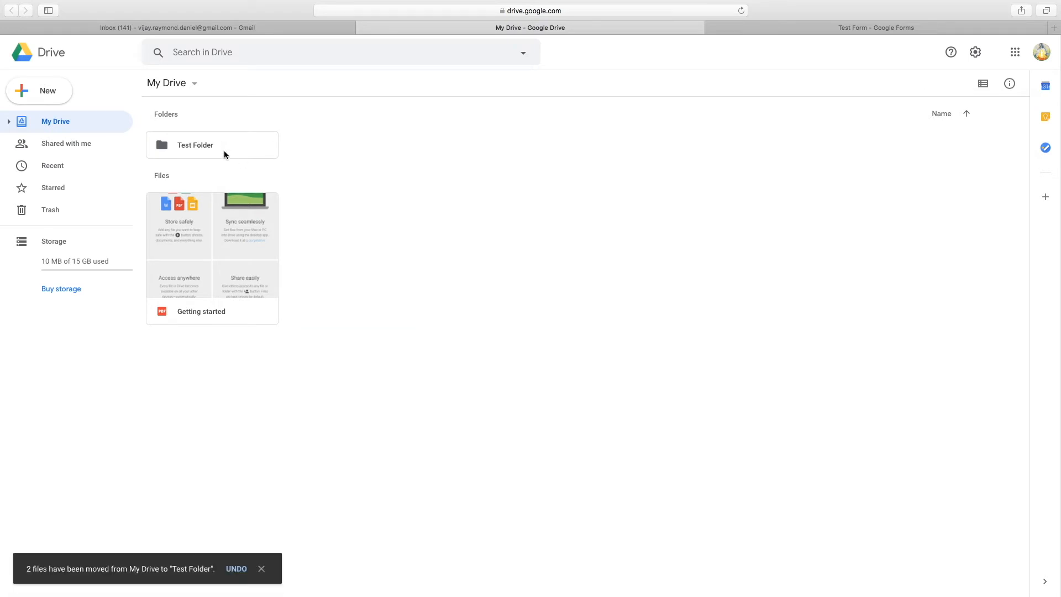
pyautogui.doubleClick(211, 146)
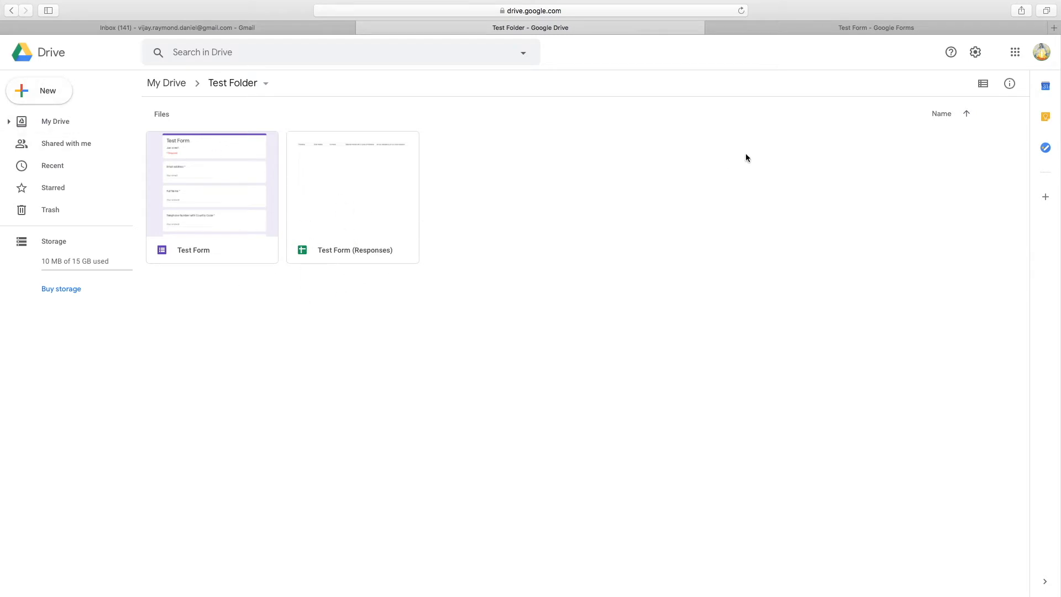
pyautogui.doubleClick(234, 214)
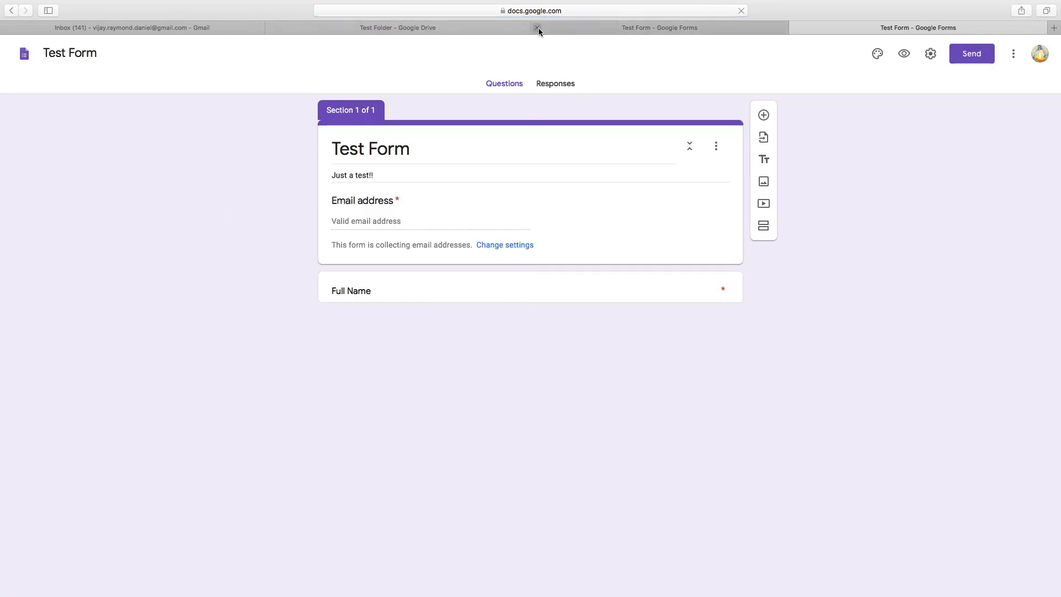
pyautogui.click(538, 27)
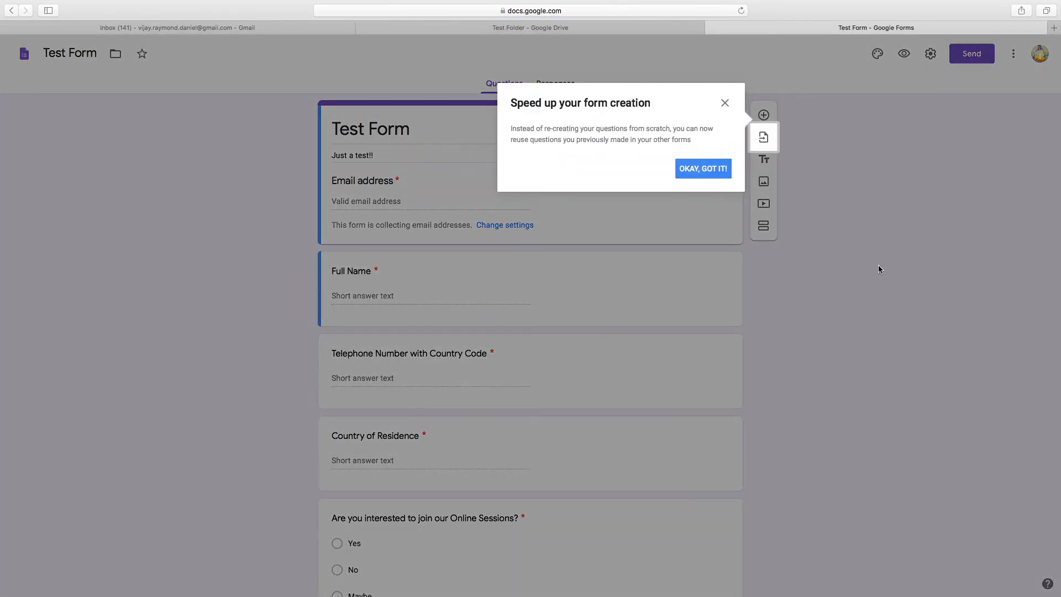
# Close the 'Speed up your form creation' tip and choose Add-ons from the More menu
pyautogui.click(725, 103)
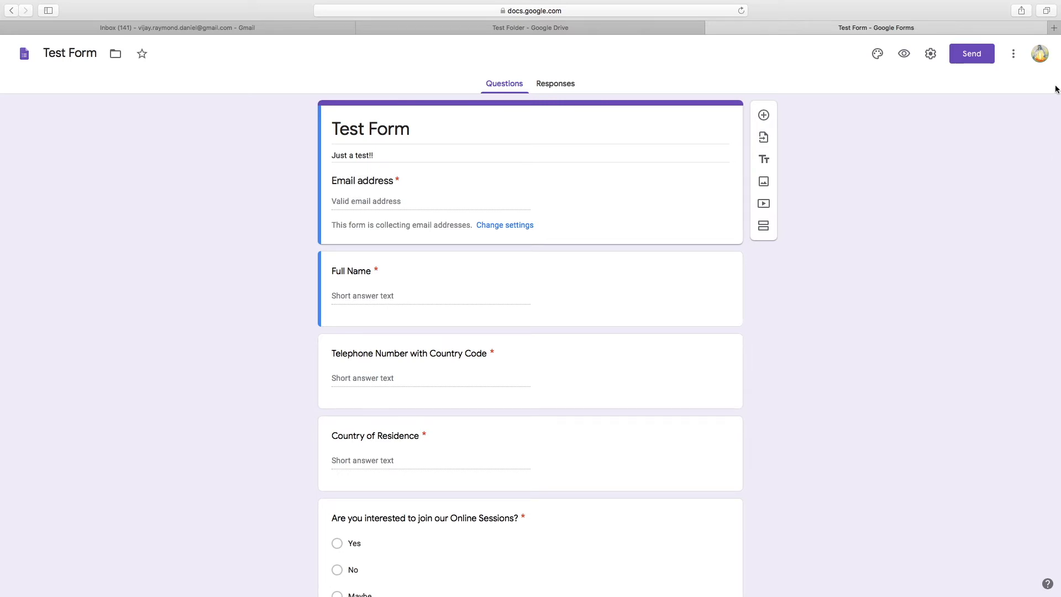
pyautogui.click(1013, 56)
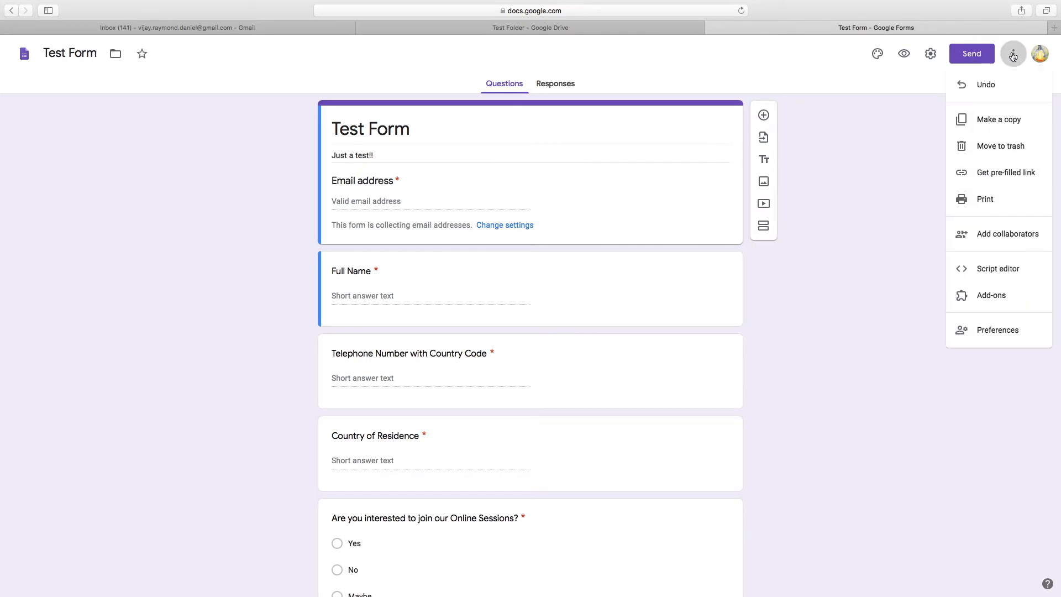
pyautogui.click(981, 304)
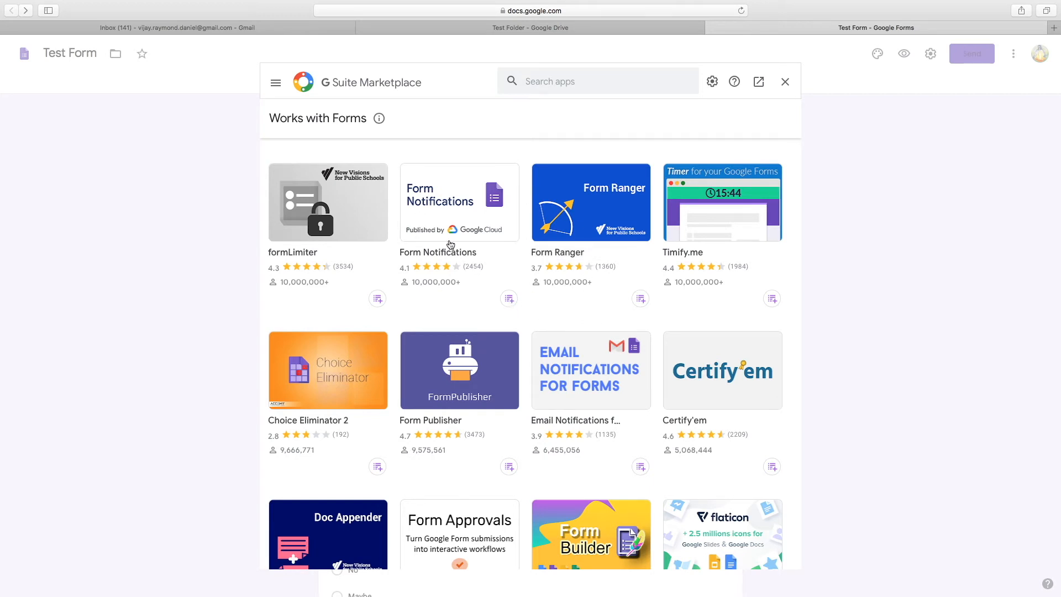
# Browse the Works with Forms add-ons and open the Form Notifications details page
pyautogui.scroll(-20, 654, 359)
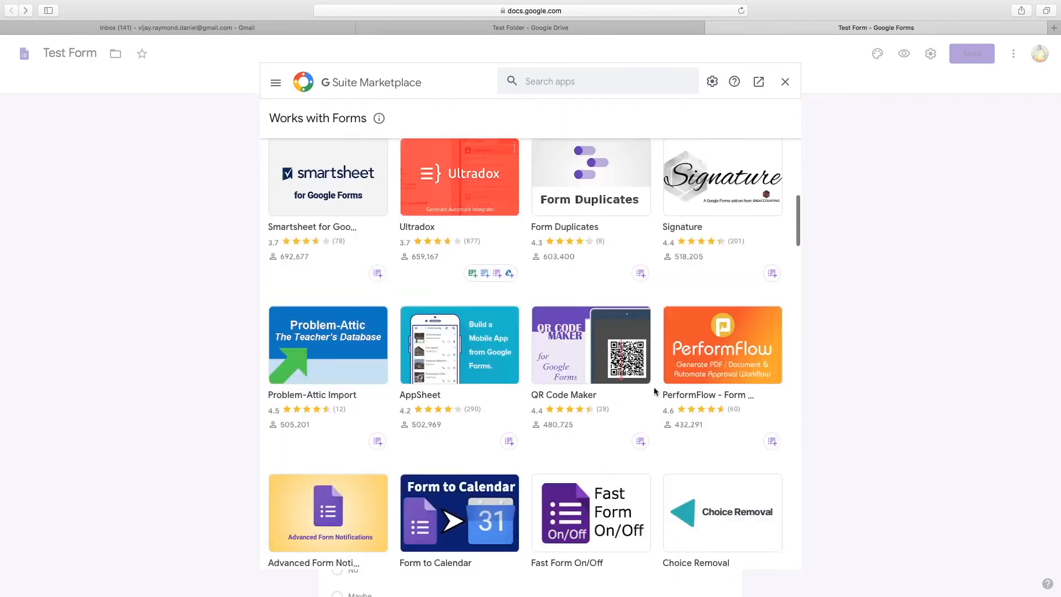
pyautogui.scroll(-14, 654, 390)
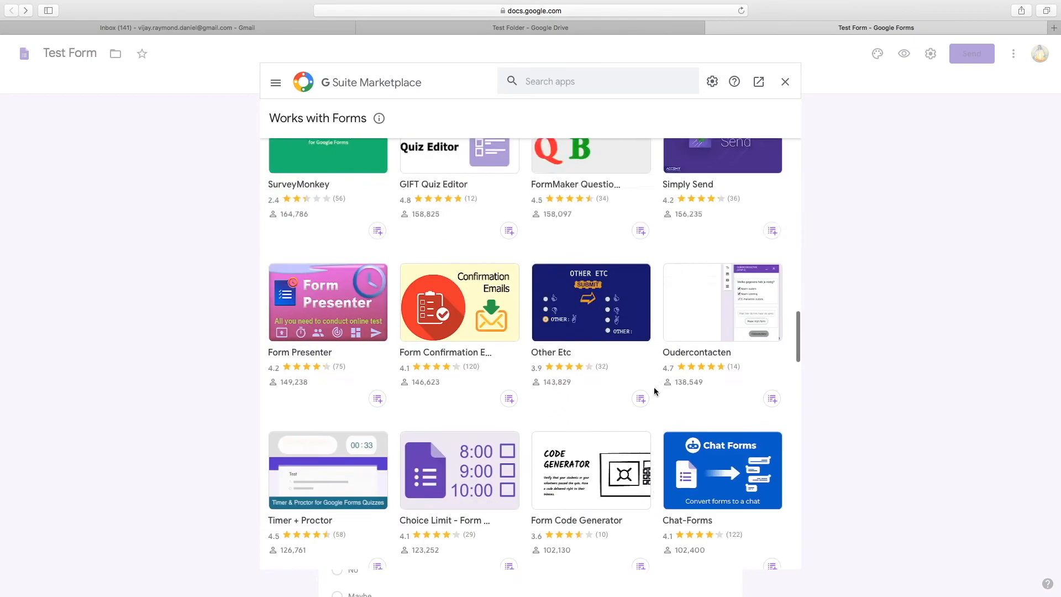
pyautogui.scroll(-15, 654, 391)
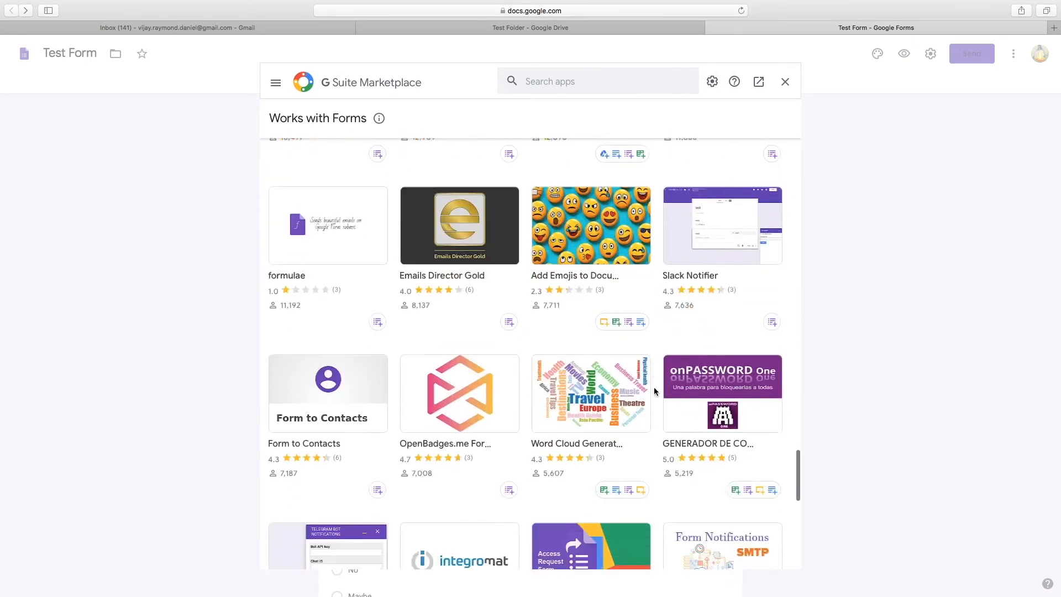
pyautogui.scroll(-10, 654, 390)
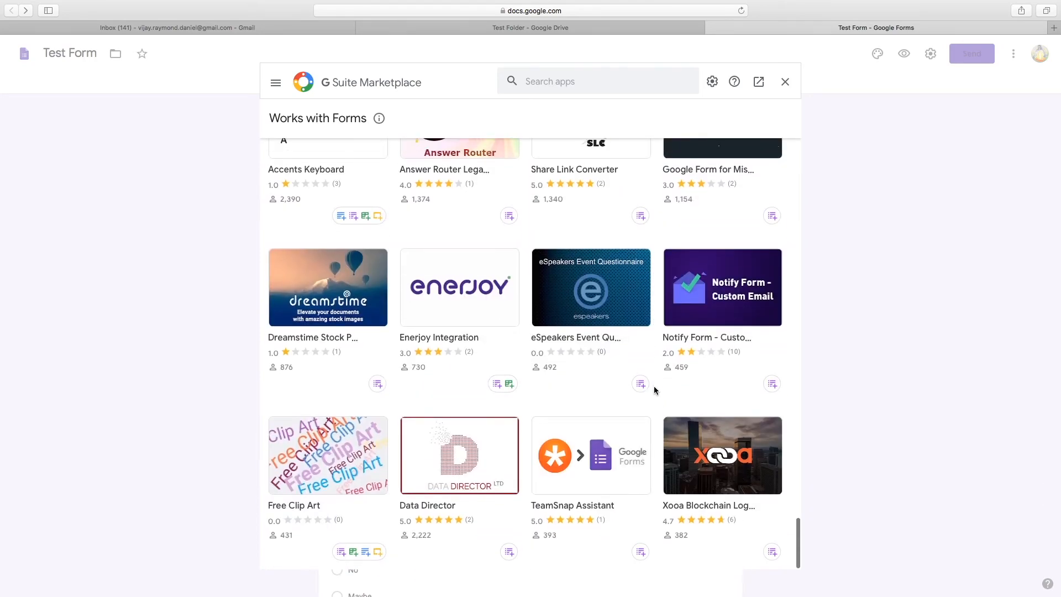
pyautogui.scroll(20, 654, 390)
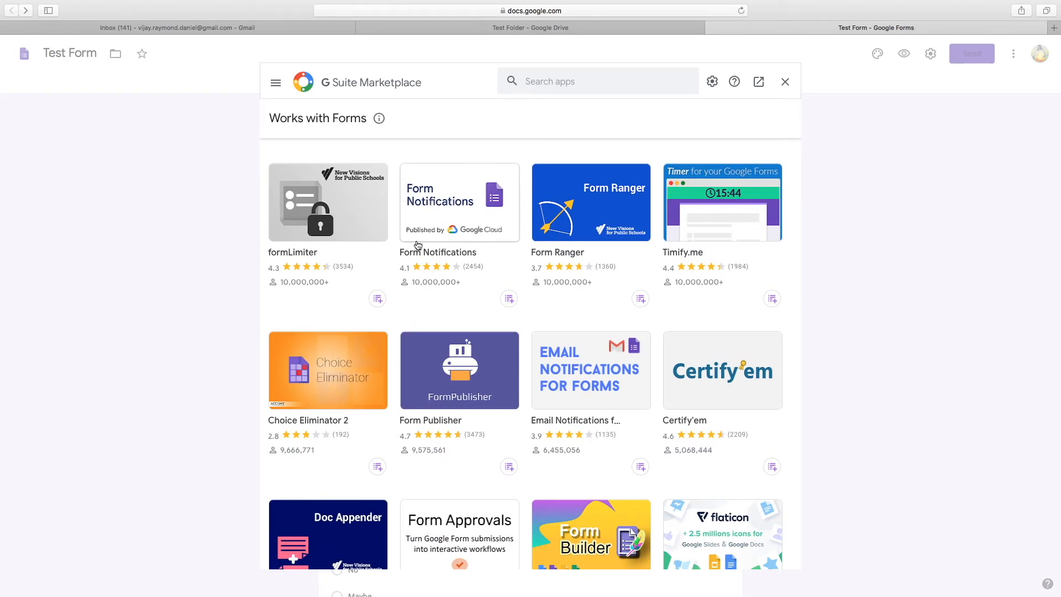
pyautogui.click(471, 236)
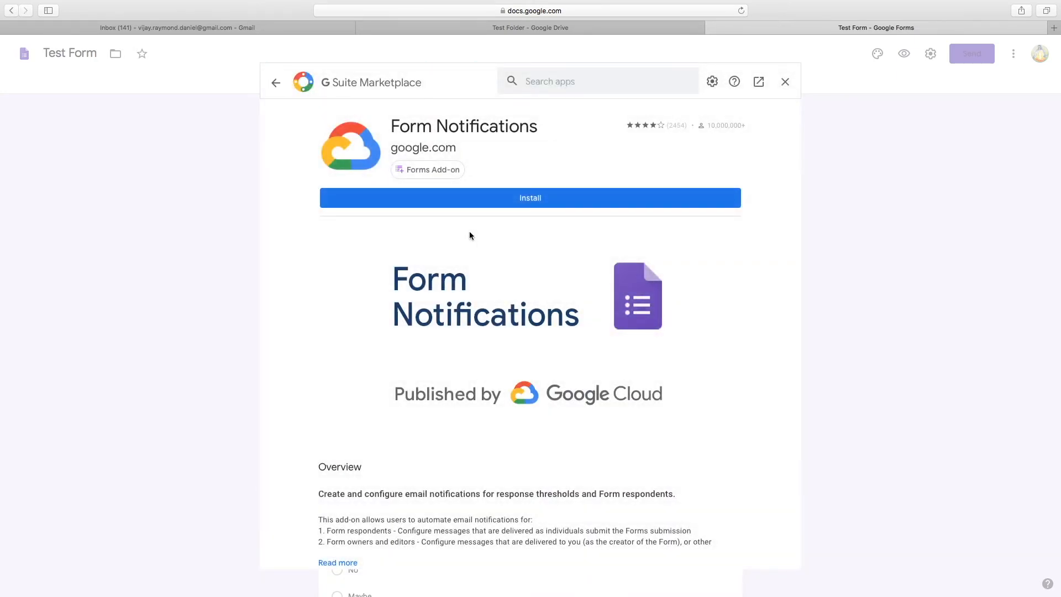
pyautogui.scroll(-8, 651, 380)
pyautogui.scroll(-3, 651, 378)
pyautogui.scroll(15, 652, 375)
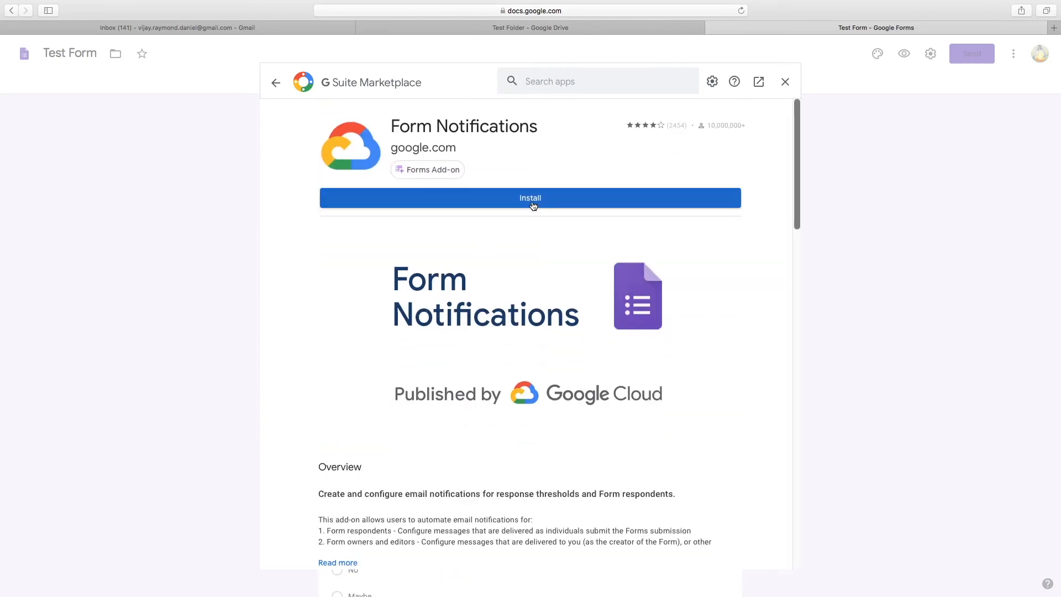
# Install Form Notifications, choosing the Google account and allowing its access
pyautogui.click(533, 206)
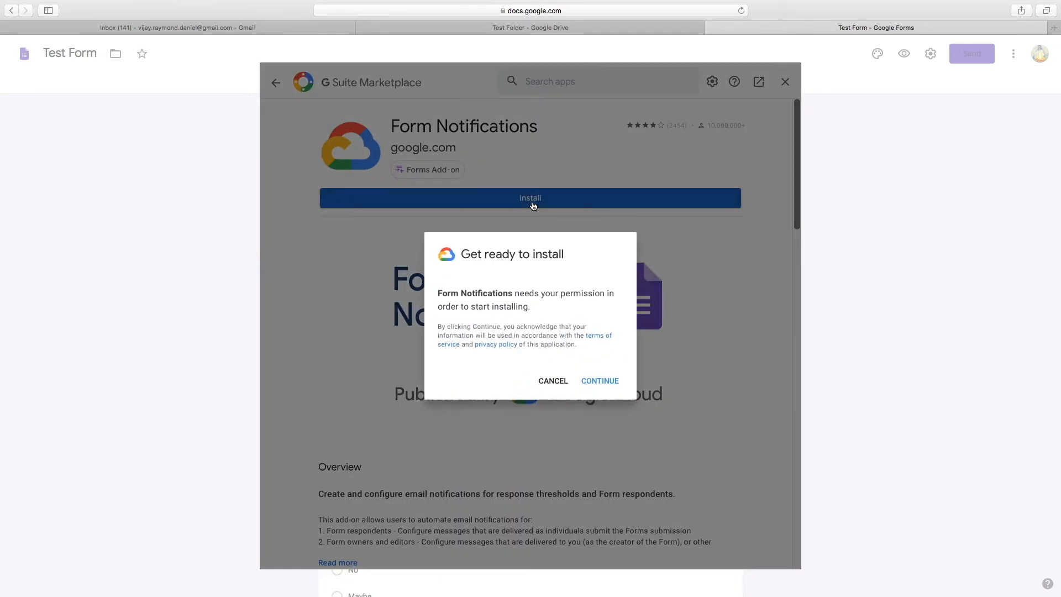
pyautogui.click(595, 380)
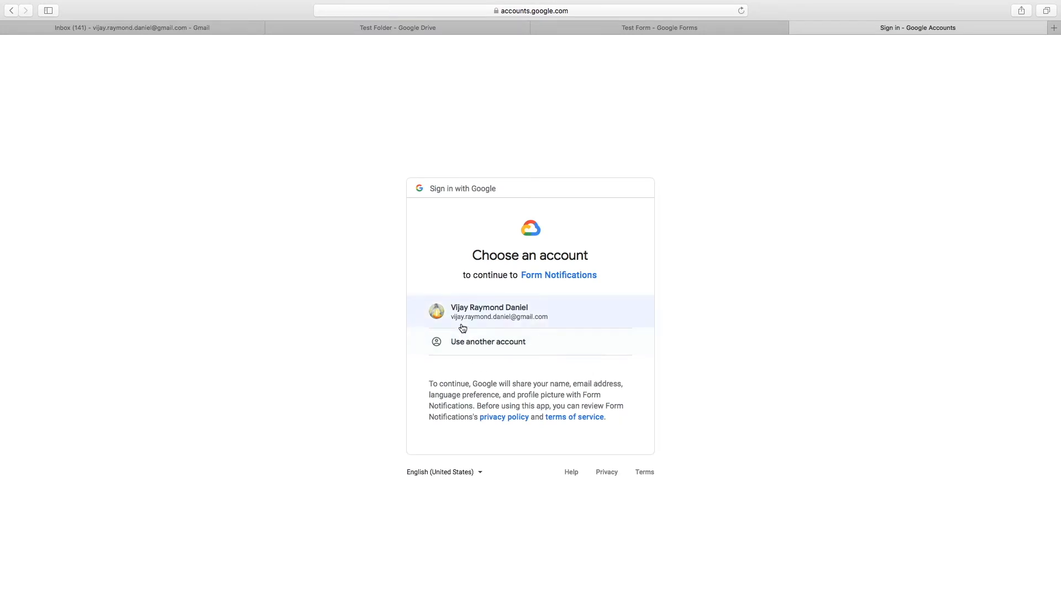
pyautogui.click(464, 320)
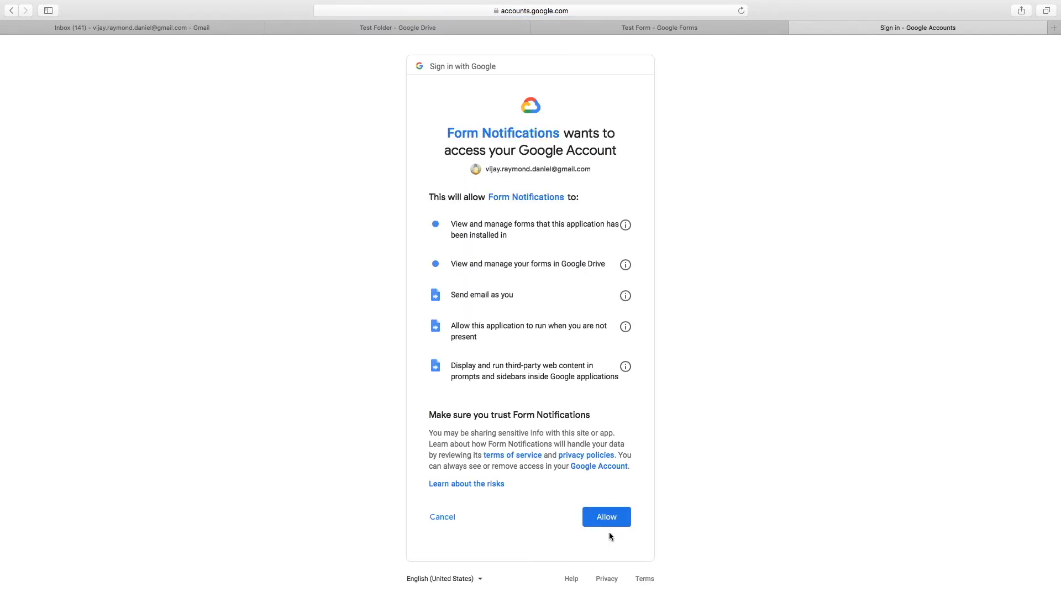
pyautogui.click(606, 525)
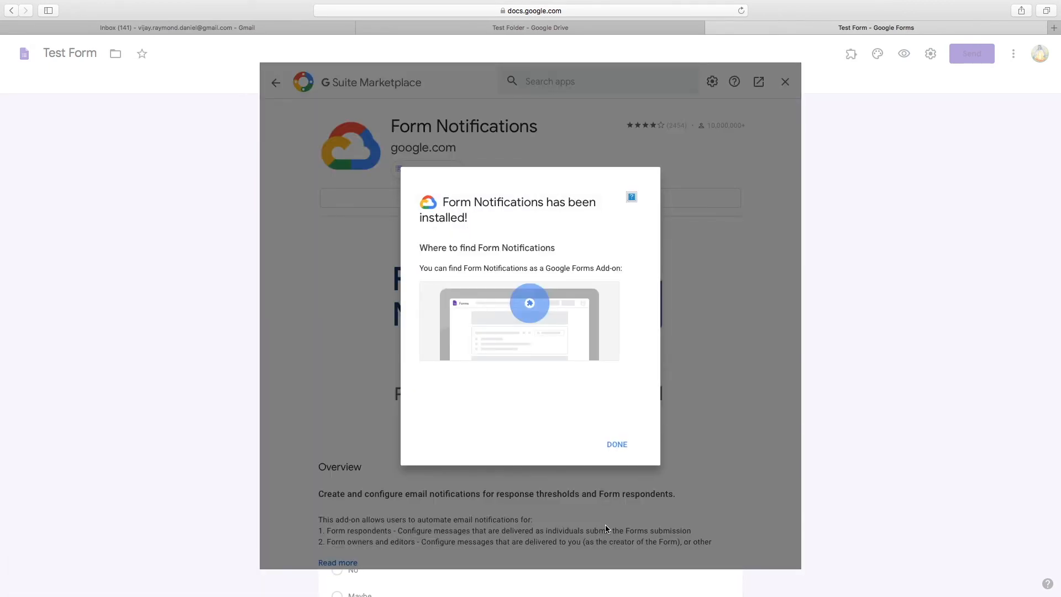
pyautogui.click(616, 443)
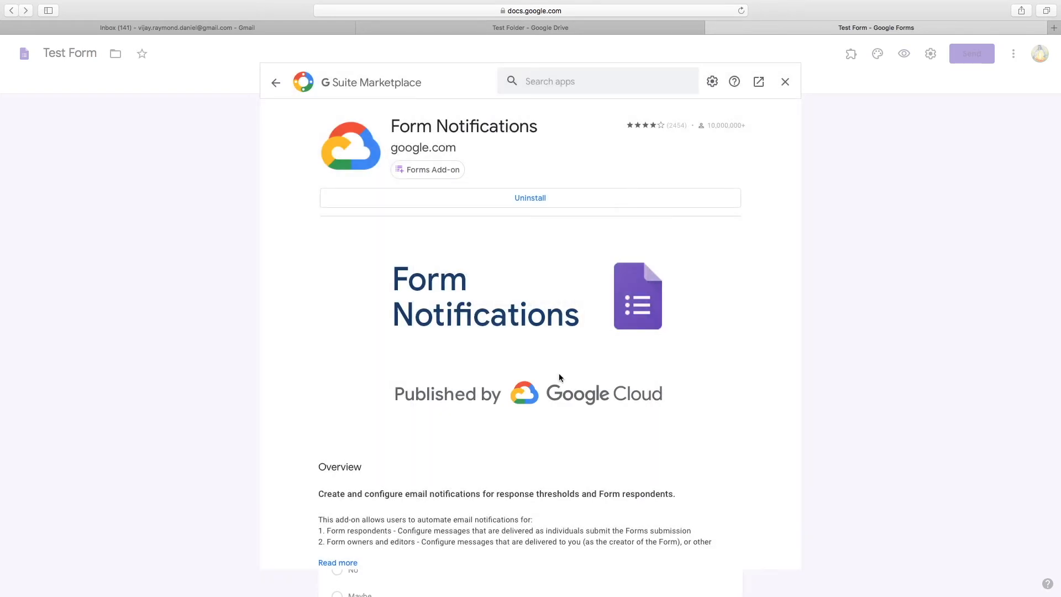
# Close the Marketplace and return to the Test Form editor
pyautogui.click(573, 28)
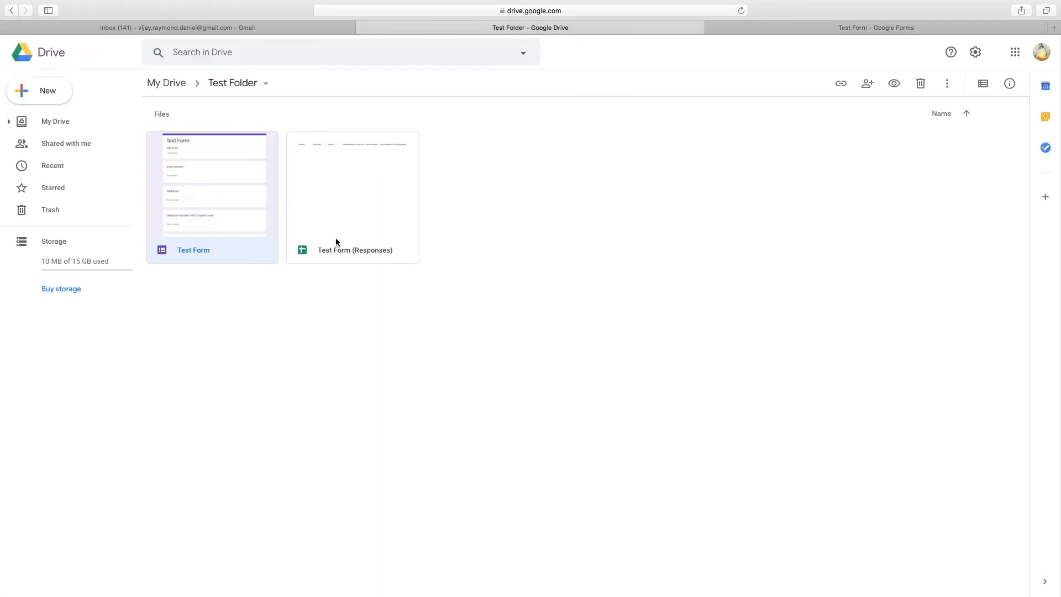
pyautogui.click(799, 24)
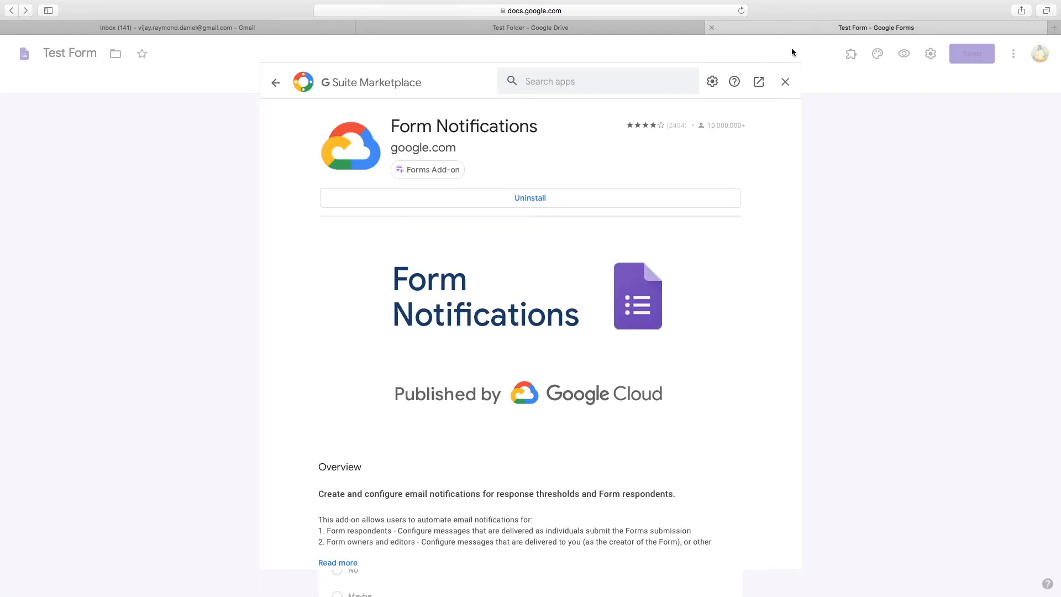
pyautogui.click(785, 82)
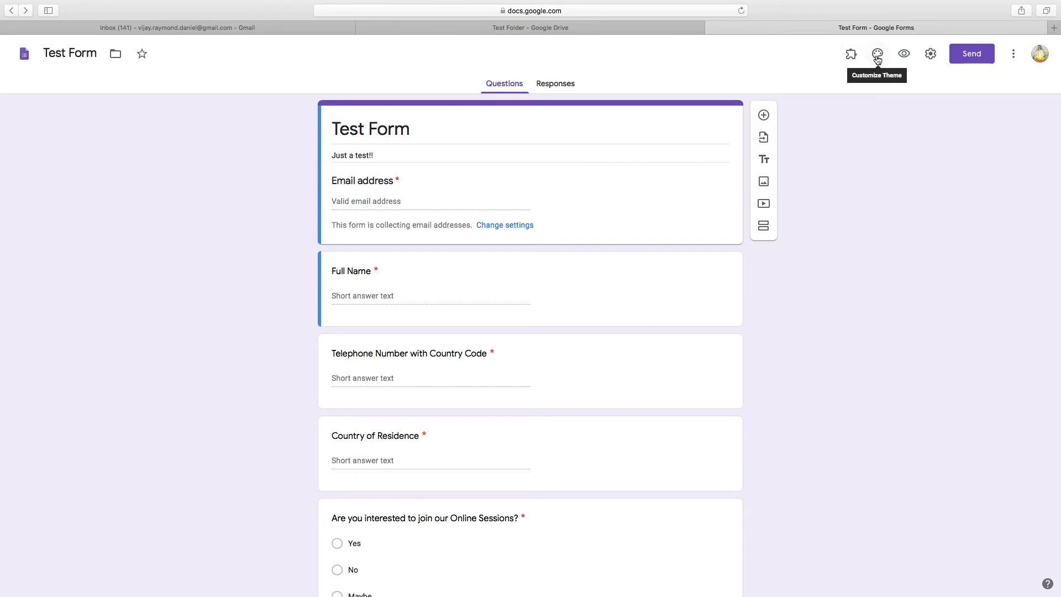
# Launch Form Notifications from the Add-ons puzzle menu and open its panel
pyautogui.click(1013, 57)
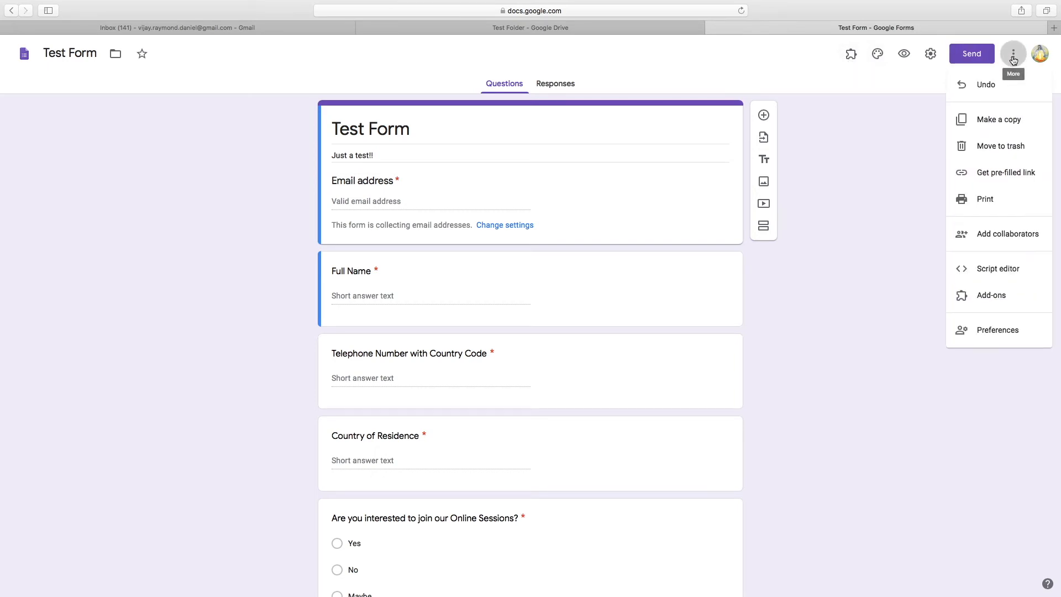
pyautogui.click(803, 69)
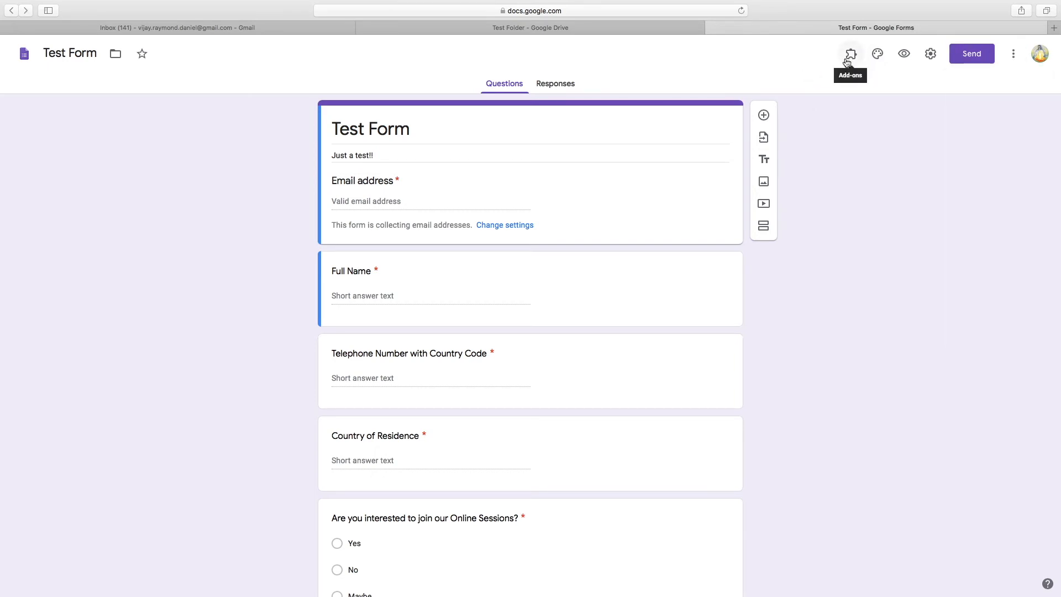
pyautogui.click(847, 63)
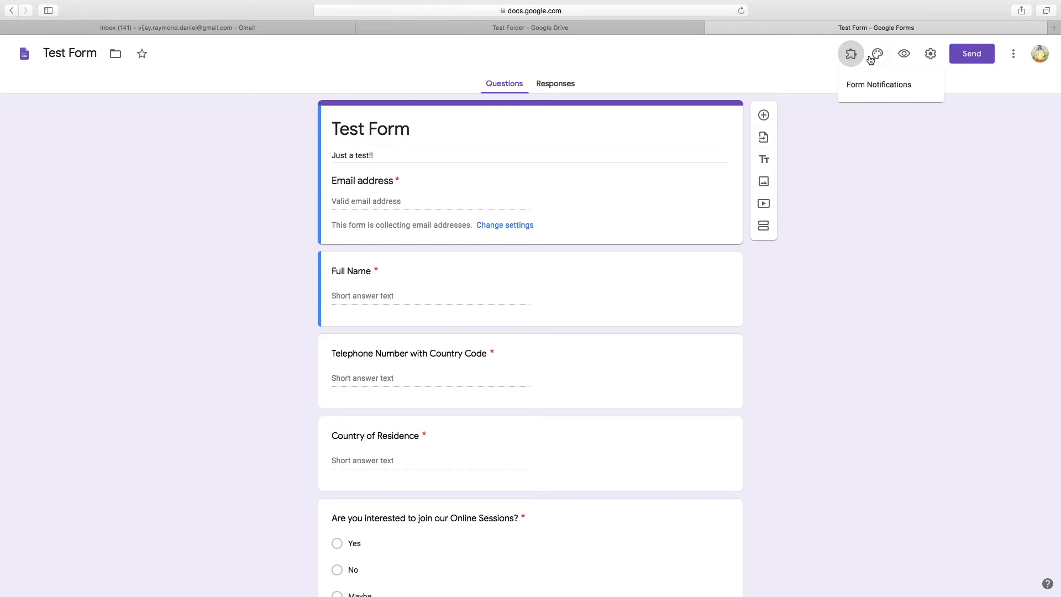
pyautogui.click(864, 88)
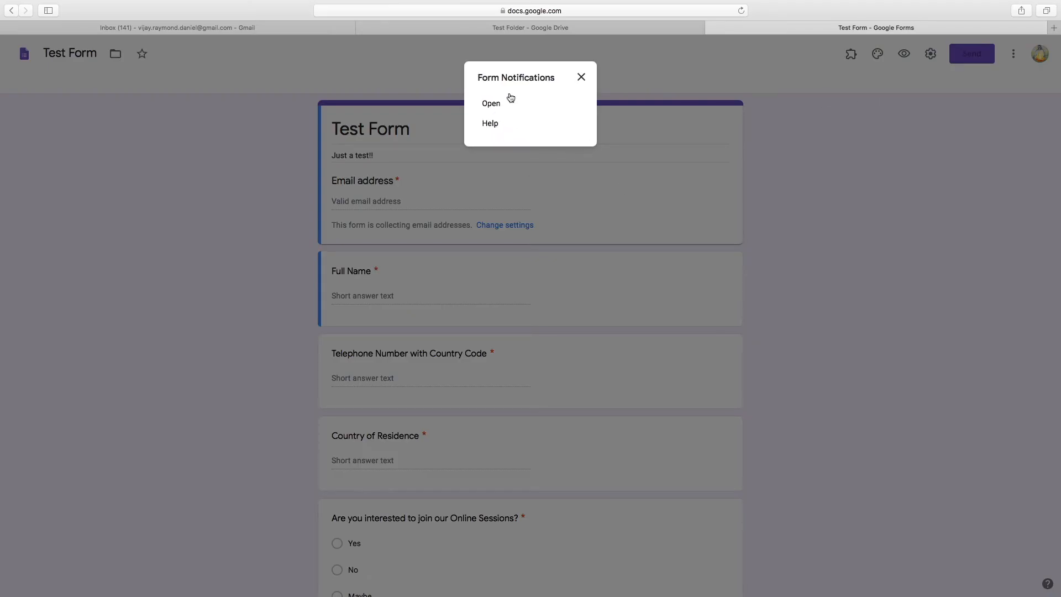
pyautogui.click(491, 104)
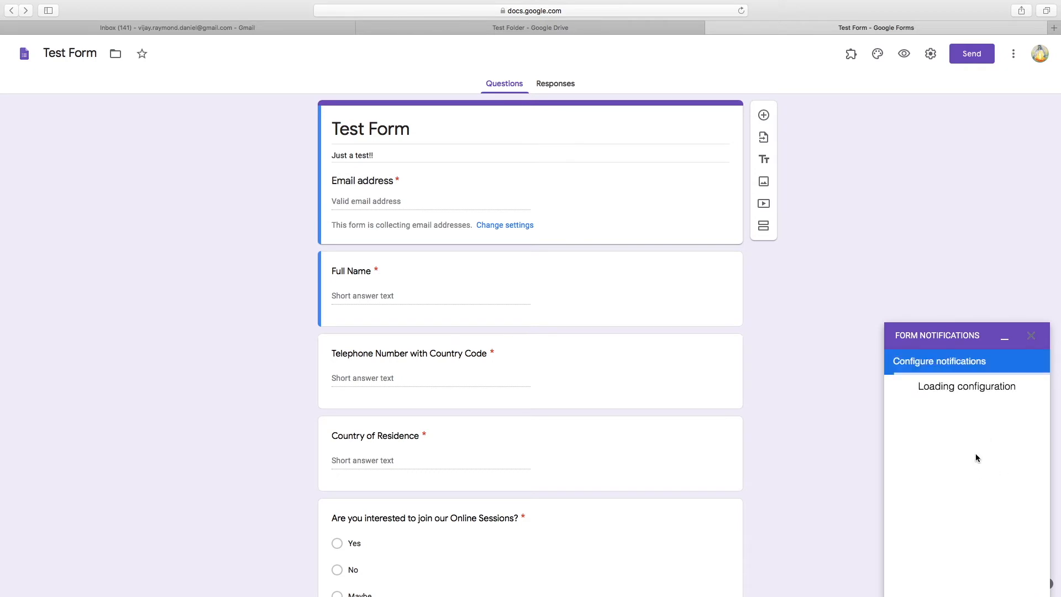
# Wait for the Form Notifications sidebar to load, clearing a stray selection and scrolling back up
pyautogui.scroll(-3, 976, 444)
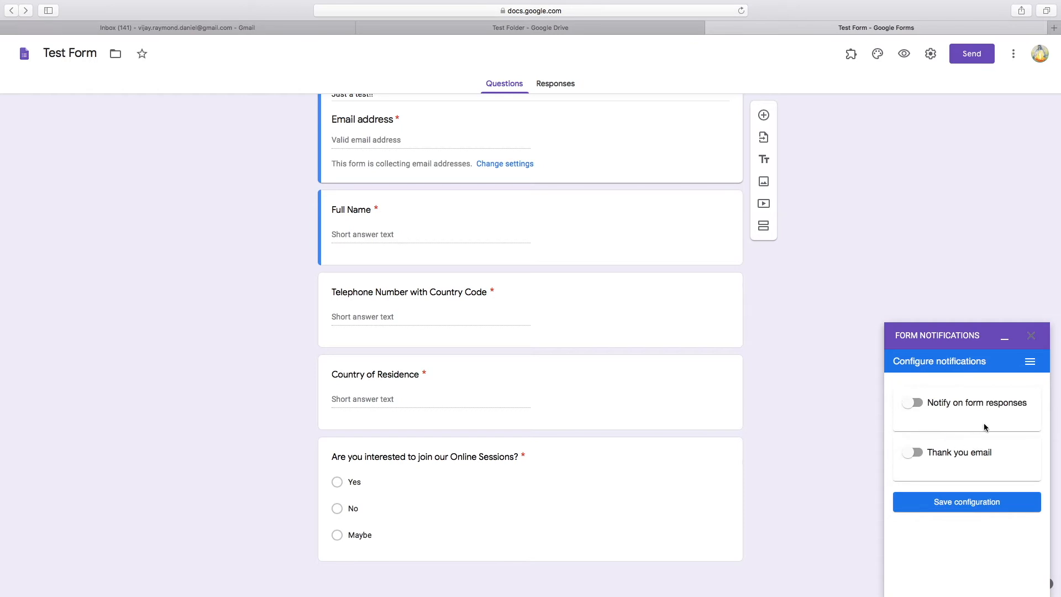
pyautogui.moveTo(961, 335); pyautogui.dragTo(961, 269)
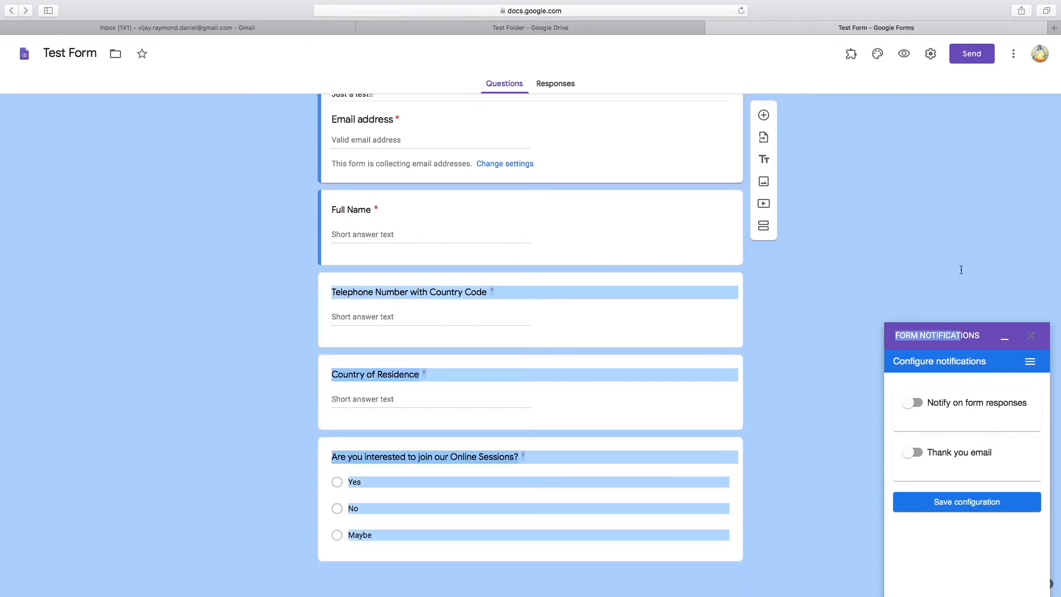
pyautogui.click(961, 269)
pyautogui.scroll(-2, 989, 460)
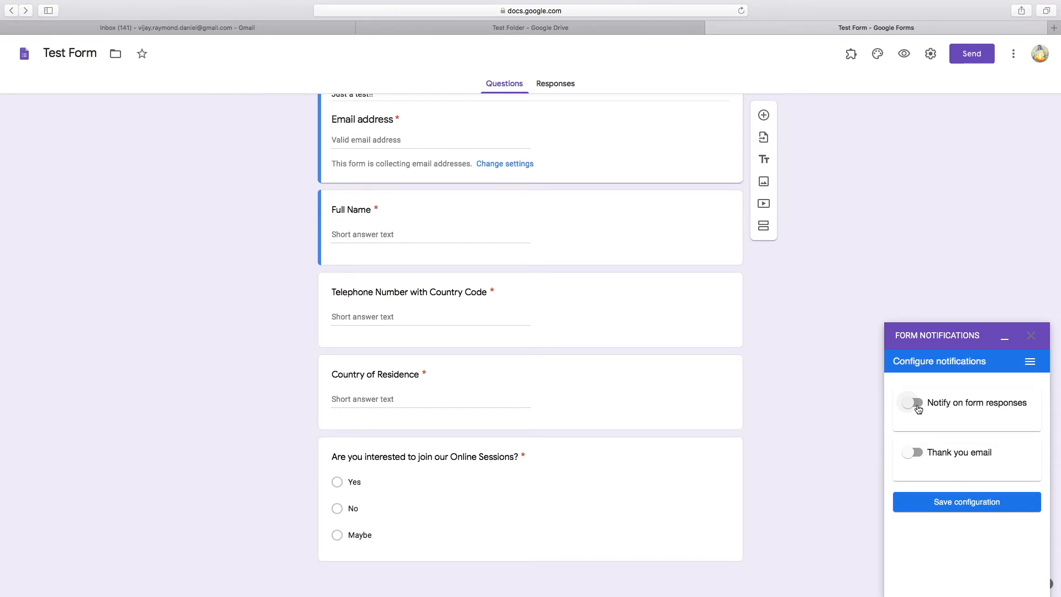
pyautogui.scroll(2, 713, 310)
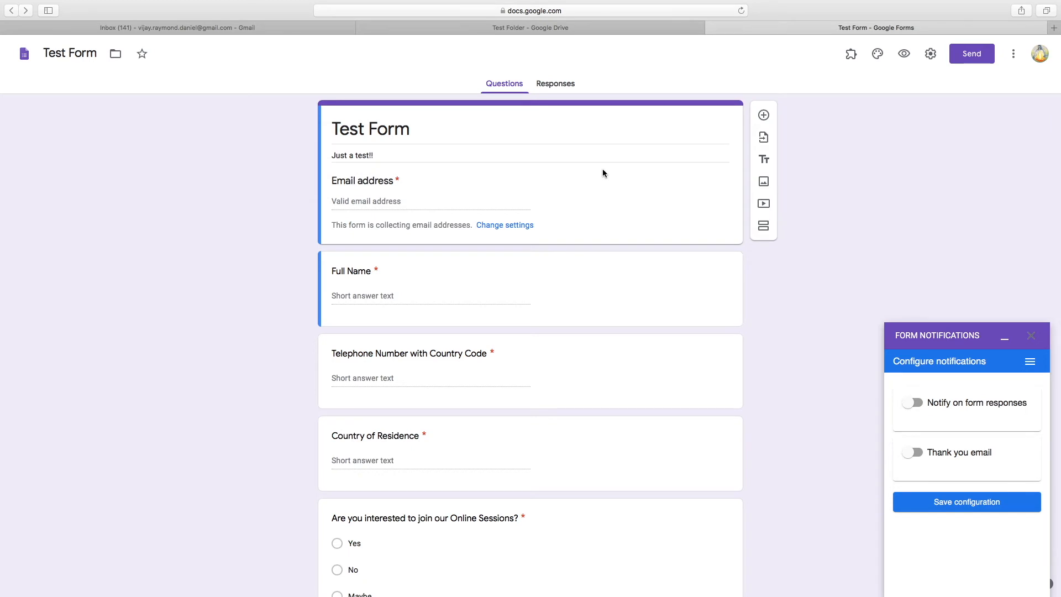
pyautogui.click(917, 457)
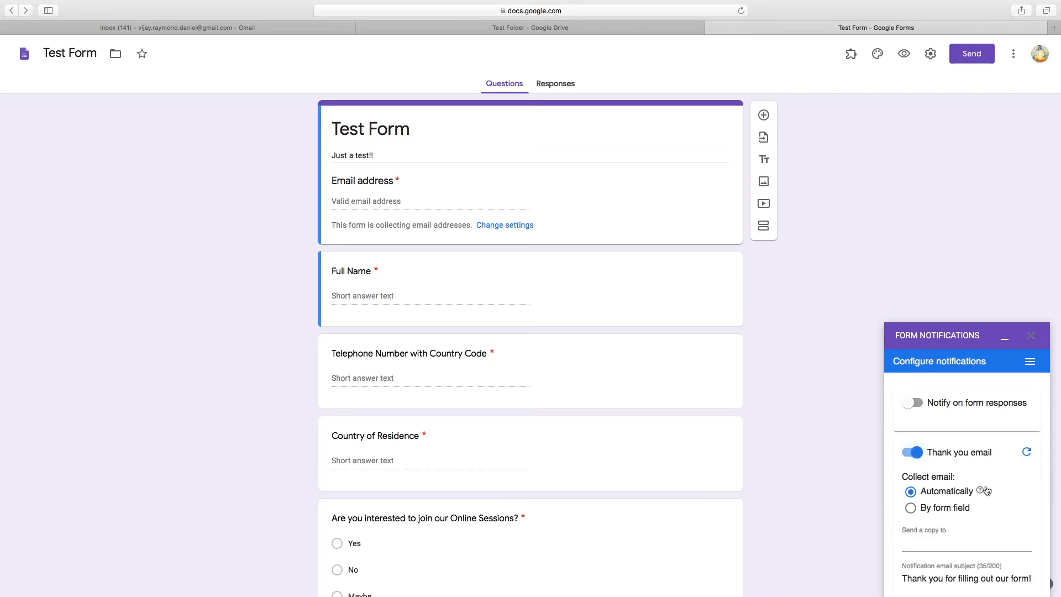
pyautogui.scroll(-5, 1003, 494)
pyautogui.scroll(2, 1003, 494)
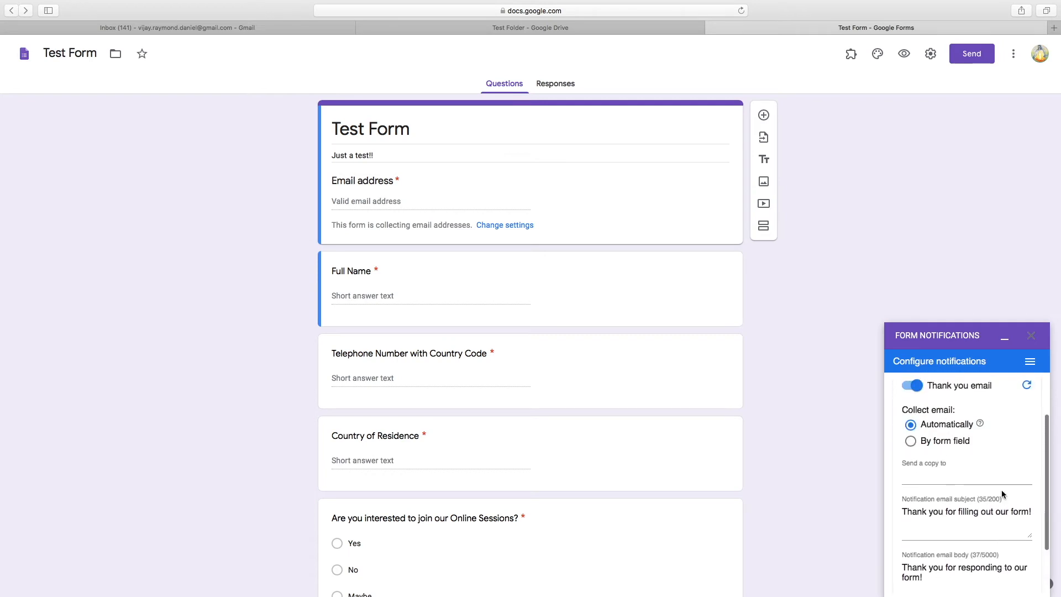
pyautogui.click(911, 440)
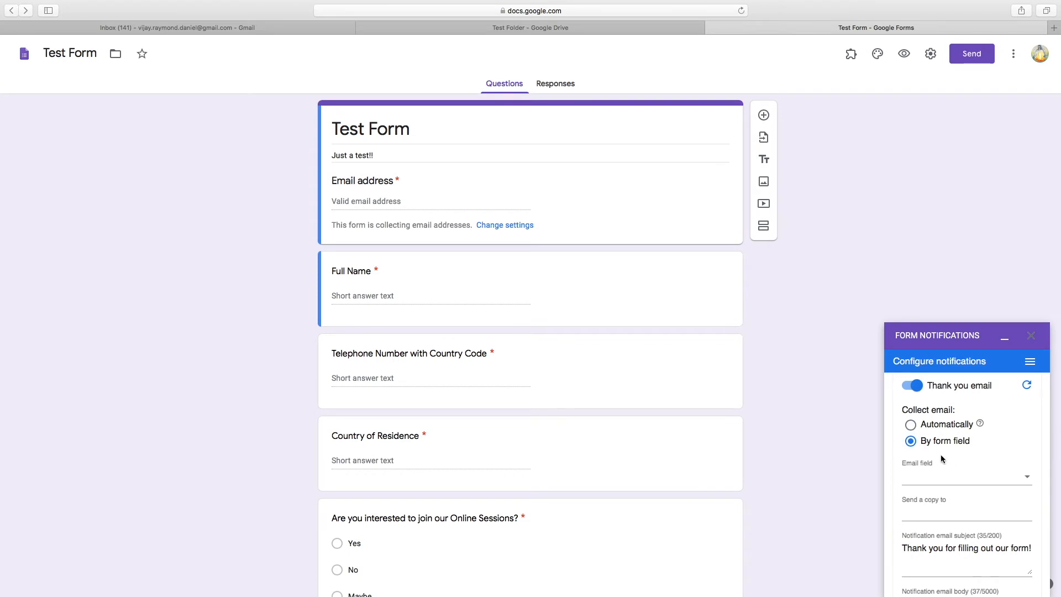
pyautogui.click(1029, 481)
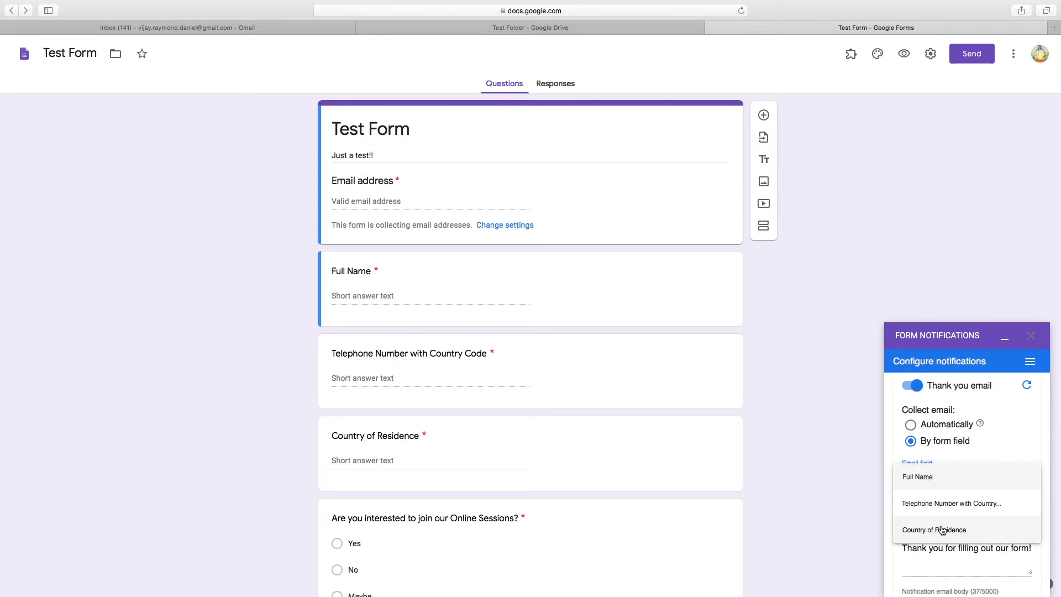
pyautogui.click(913, 423)
pyautogui.click(913, 423)
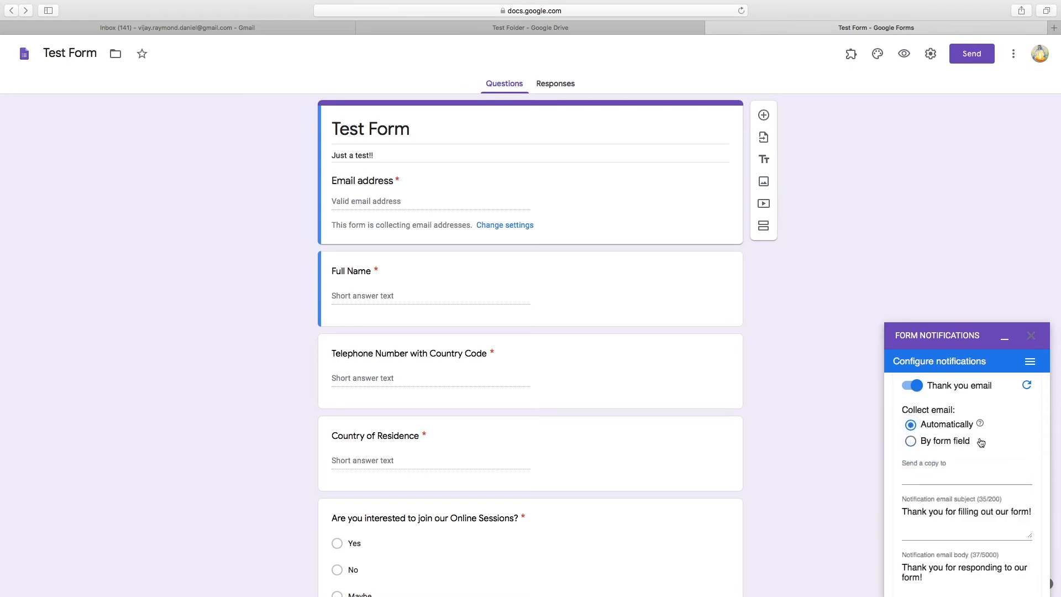
pyautogui.moveTo(981, 427)
pyautogui.scroll(-3, 951, 466)
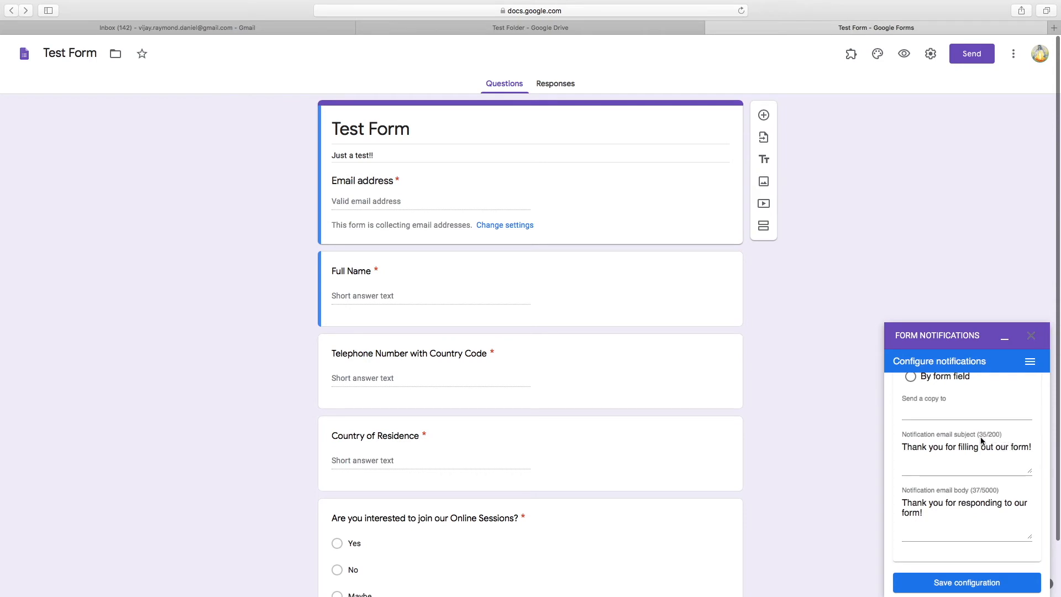
# Change the email subject to 'Thank you for your interest and online registration'
pyautogui.click(905, 447)
pyautogui.hscroll(5, 996, 456)
pyautogui.click(1029, 451)
pyautogui.press('BackSpace')
pyautogui.press('BackSpace')
pyautogui.press('BackSpace')
pyautogui.press('BackSpace')
pyautogui.press('BackSpace')
pyautogui.press('BackSpace')
pyautogui.press('BackSpace')
pyautogui.press('BackSpace')
pyautogui.press('BackSpace')
pyautogui.press('BackSpace')
pyautogui.press('BackSpace')
pyautogui.press('BackSpace')
pyautogui.press('BackSpace')
pyautogui.press('BackSpace')
pyautogui.press('BackSpace')
pyautogui.press('BackSpace')
pyautogui.press('BackSpace')
pyautogui.press('BackSpace')
pyautogui.press('BackSpace')
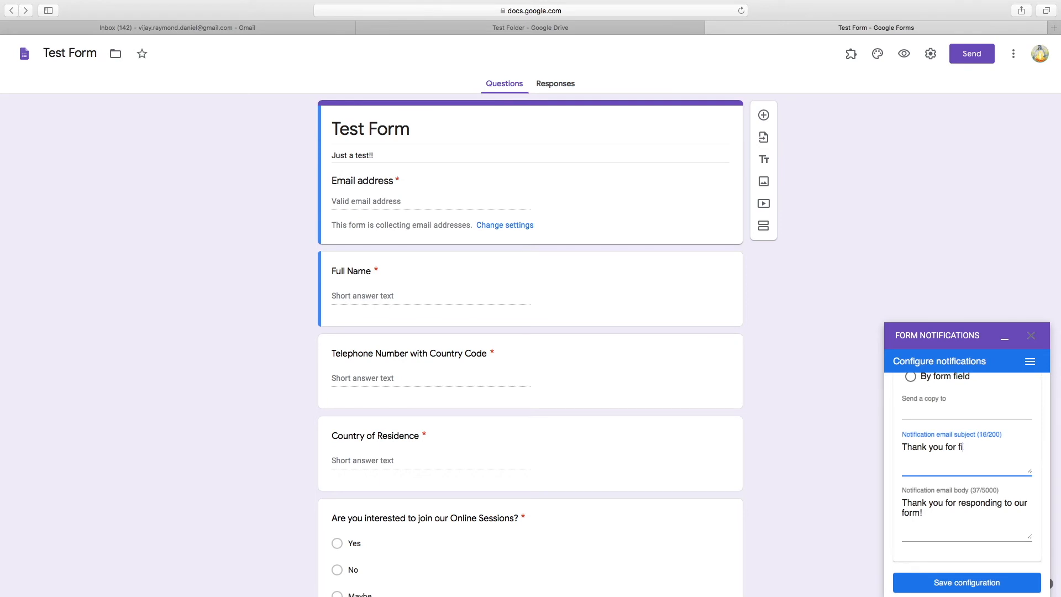
pyautogui.press('BackSpace')
pyautogui.press('BackSpace')
pyautogui.press('BackSpace')
pyautogui.write('for your')
pyautogui.write('online')
pyautogui.press('BackSpace')
pyautogui.press('BackSpace')
pyautogui.press('BackSpace')
pyautogui.press('BackSpace')
pyautogui.press('BackSpace')
pyautogui.press('BackSpace')
pyautogui.press('BackSpace')
pyautogui.write('interest and online registration')
# Replace the email body with the greeting 'Dear Sir/ Madam, Thank you,'
pyautogui.press('Tab')
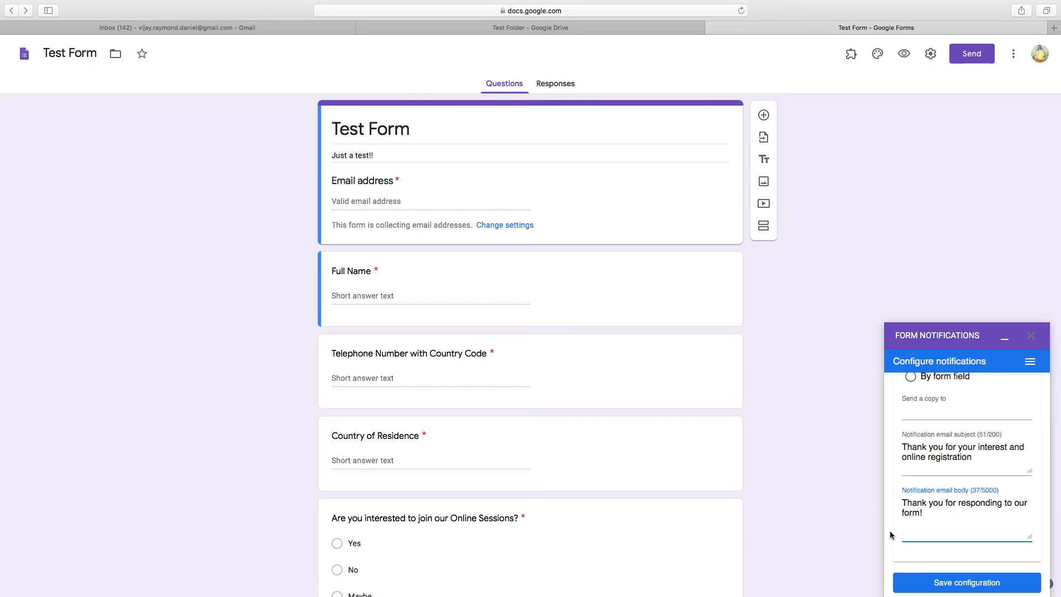
pyautogui.moveTo(925, 515); pyautogui.dragTo(892, 500)
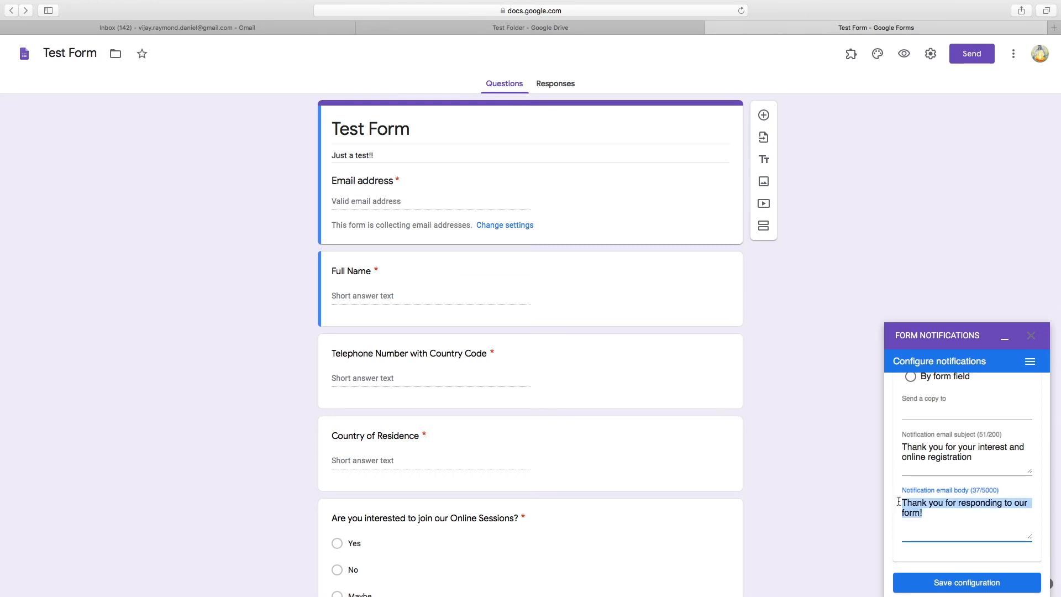
pyautogui.write('Dear S')
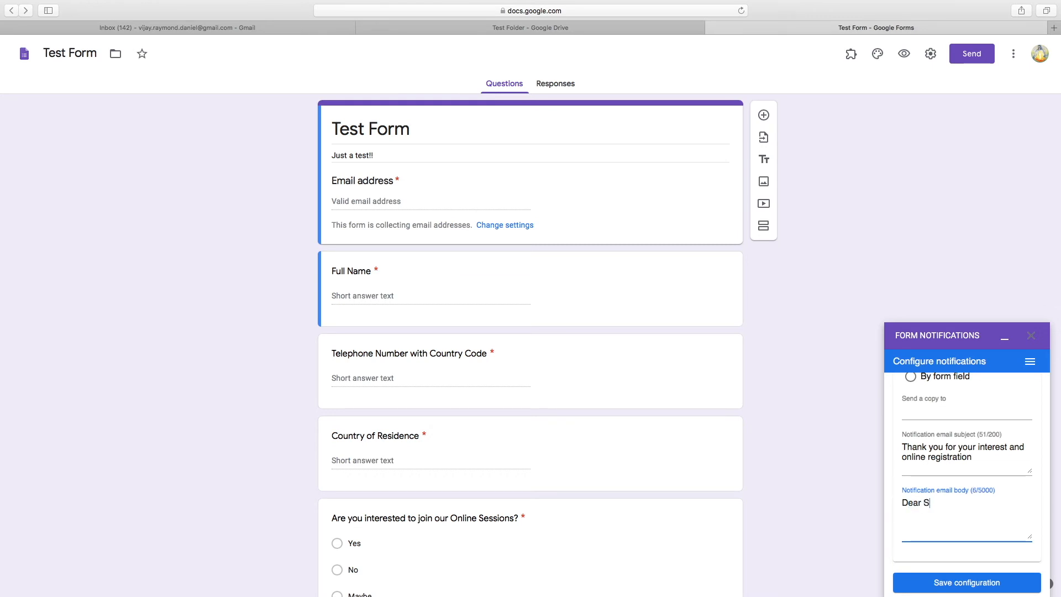
pyautogui.write('ir/ Madma')
pyautogui.press('BackSpace')
pyautogui.press('BackSpace')
pyautogui.write('am,  ')
pyautogui.write('Thank')
pyautogui.write(' you')
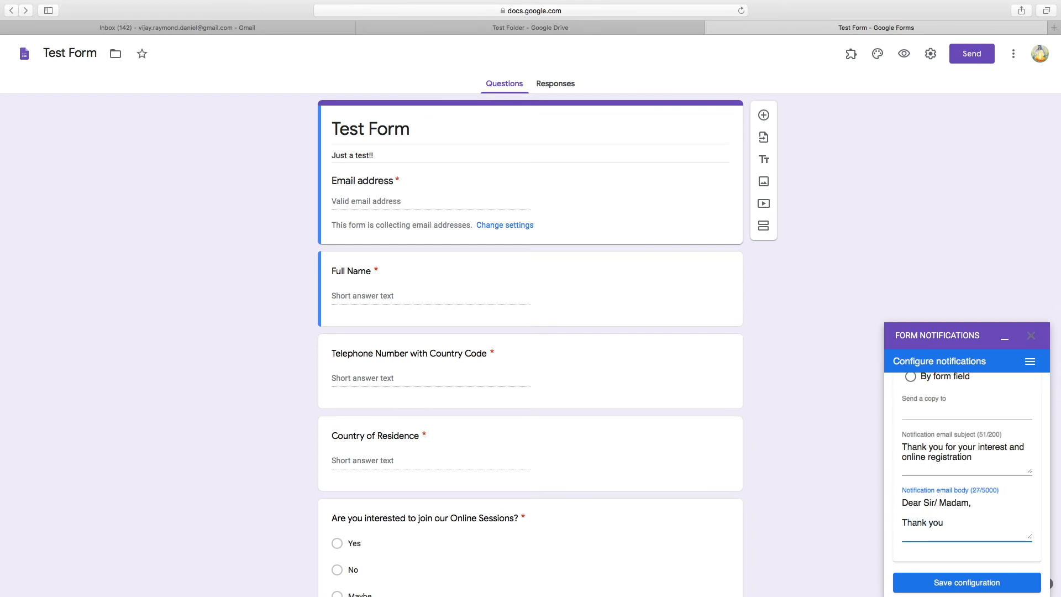
pyautogui.write(',')
pyautogui.press('Return')
# Add the zoom-details line, 'Hope to see you in our sessions,' and a 'Thank you, Team.' sign-off
pyautogui.write('Below ar')
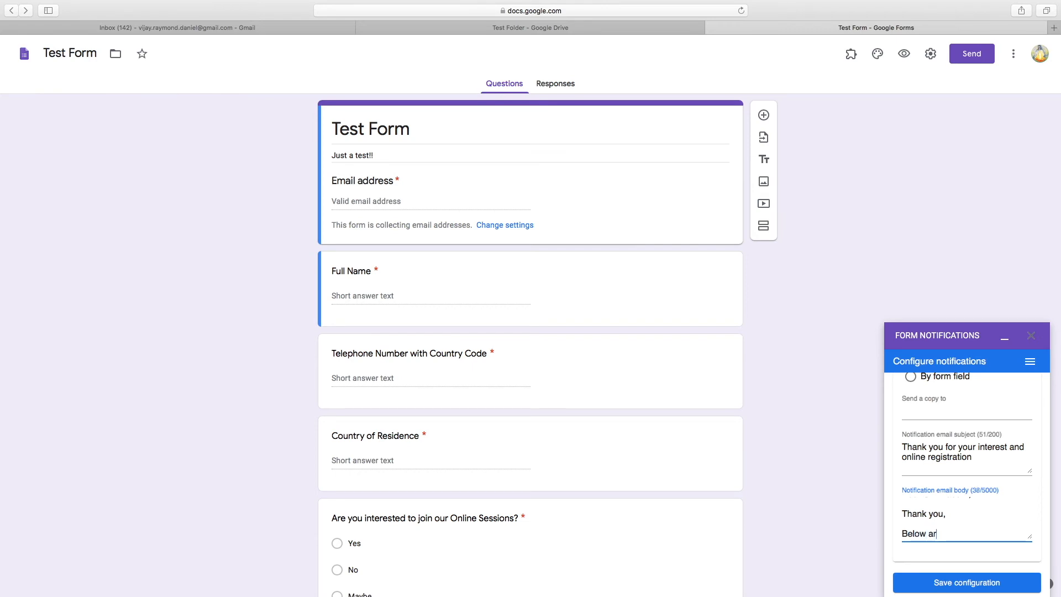
pyautogui.write('e the zoom meeting d')
pyautogui.write('etails,')
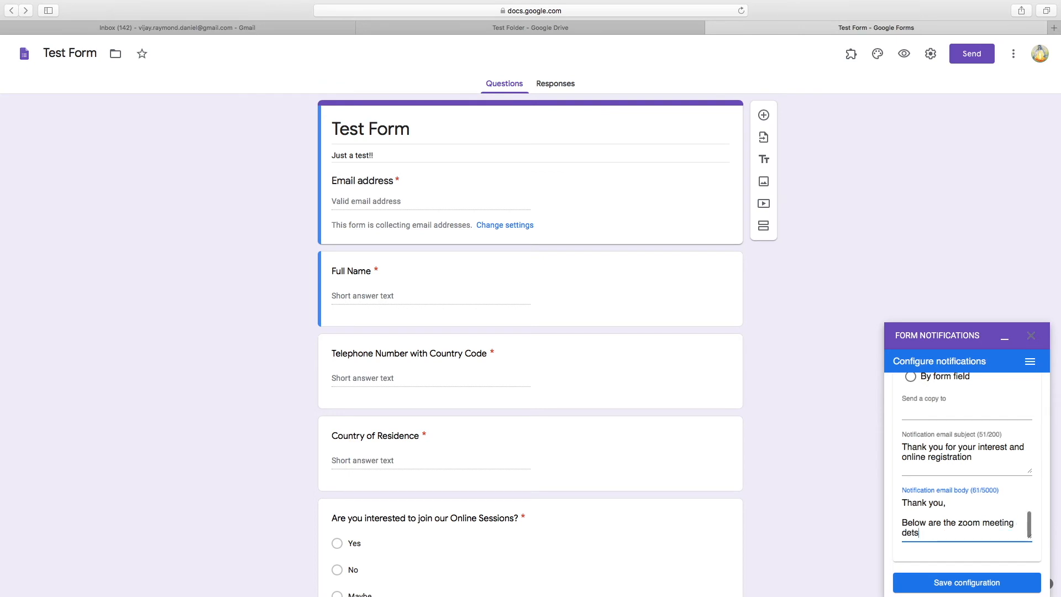
pyautogui.press('Return')
pyautogui.press('Return')
pyautogui.write('Hope y')
pyautogui.press('BackSpace')
pyautogui.write('to see')
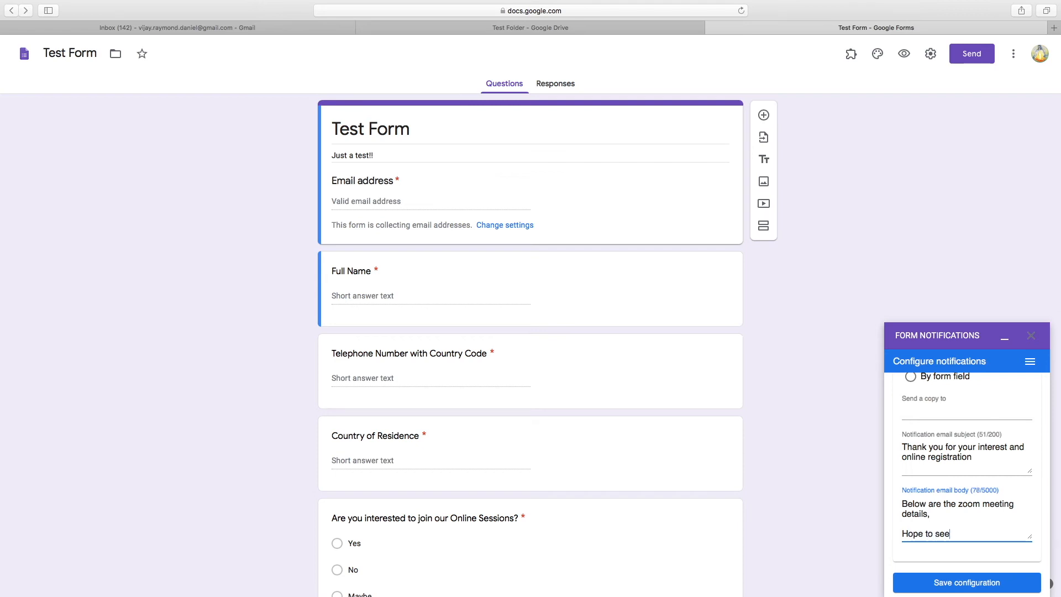
pyautogui.write(' you in our sessions,')
pyautogui.press('Return')
pyautogui.press('Return')
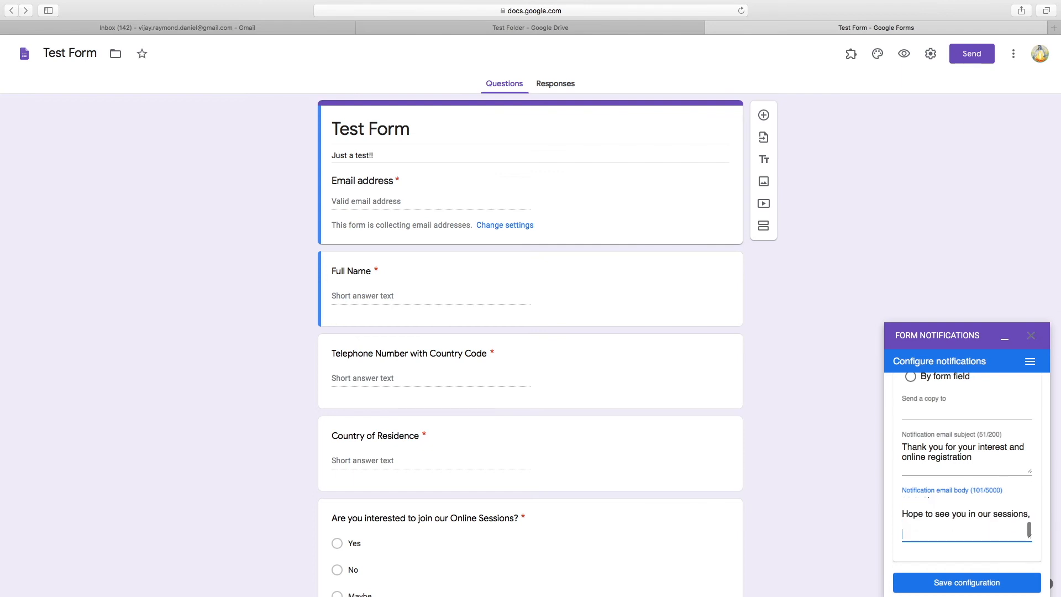
pyautogui.write('Thank you,')
pyautogui.press('Return')
pyautogui.press('Return')
pyautogui.write('Team.')
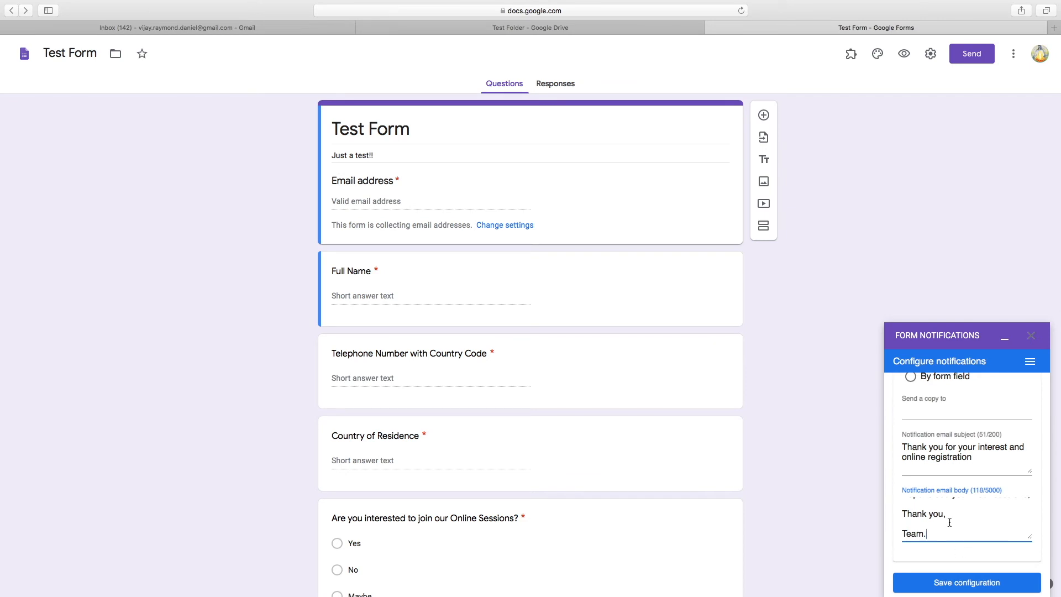
# Save the notification configuration, dismiss the confirmation, and minimise the panel
pyautogui.scroll(-1, 949, 522)
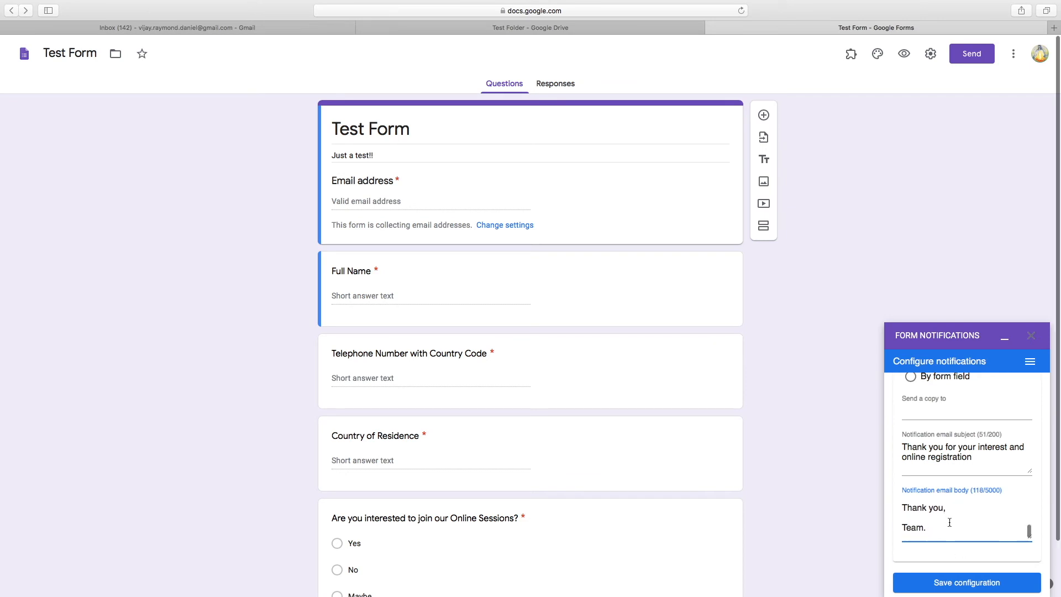
pyautogui.scroll(3, 949, 523)
pyautogui.scroll(3, 949, 522)
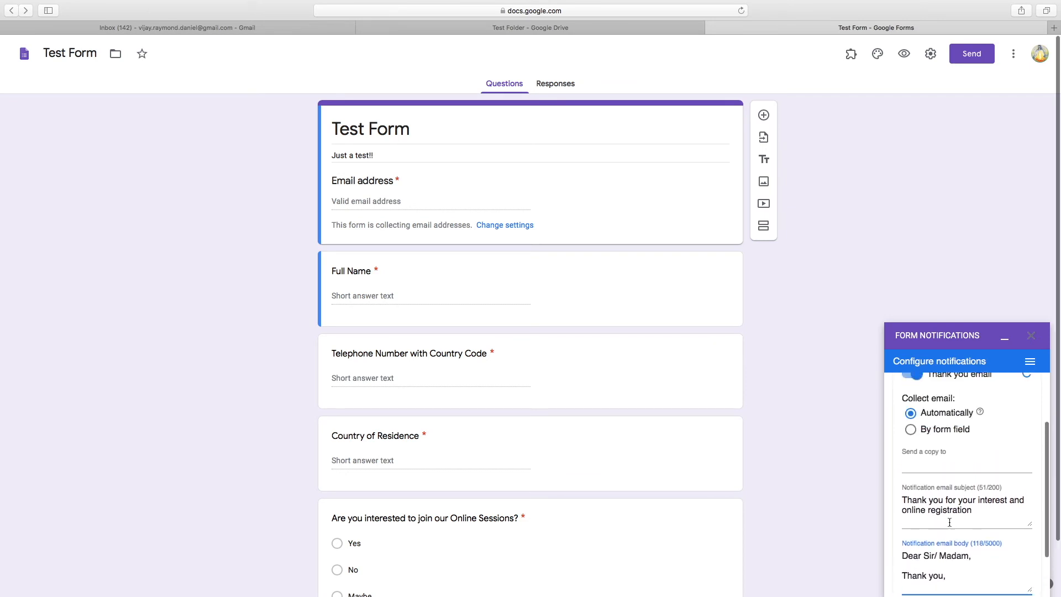
pyautogui.scroll(-3, 961, 539)
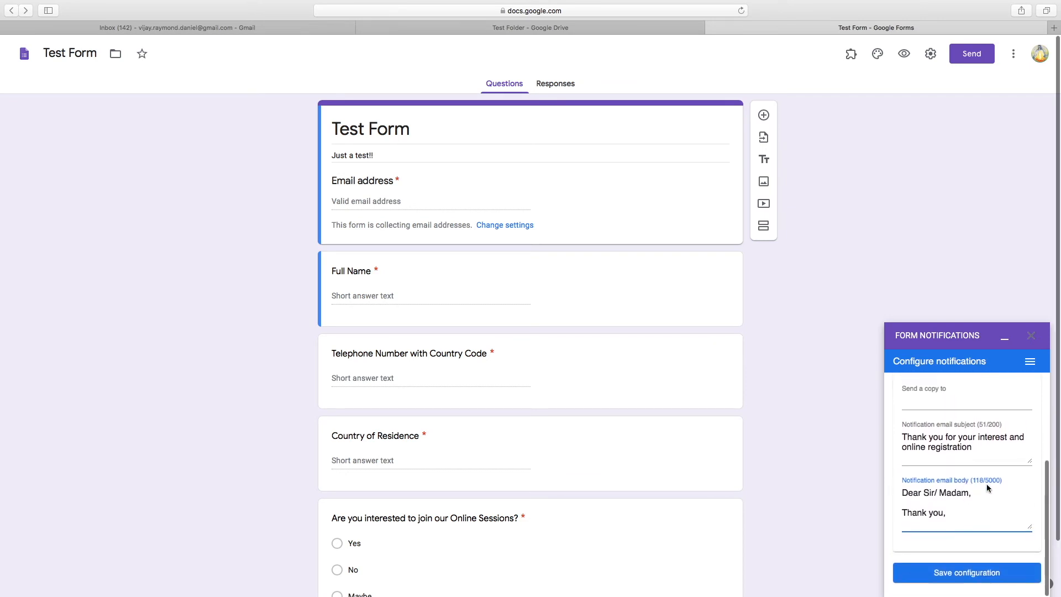
pyautogui.click(950, 578)
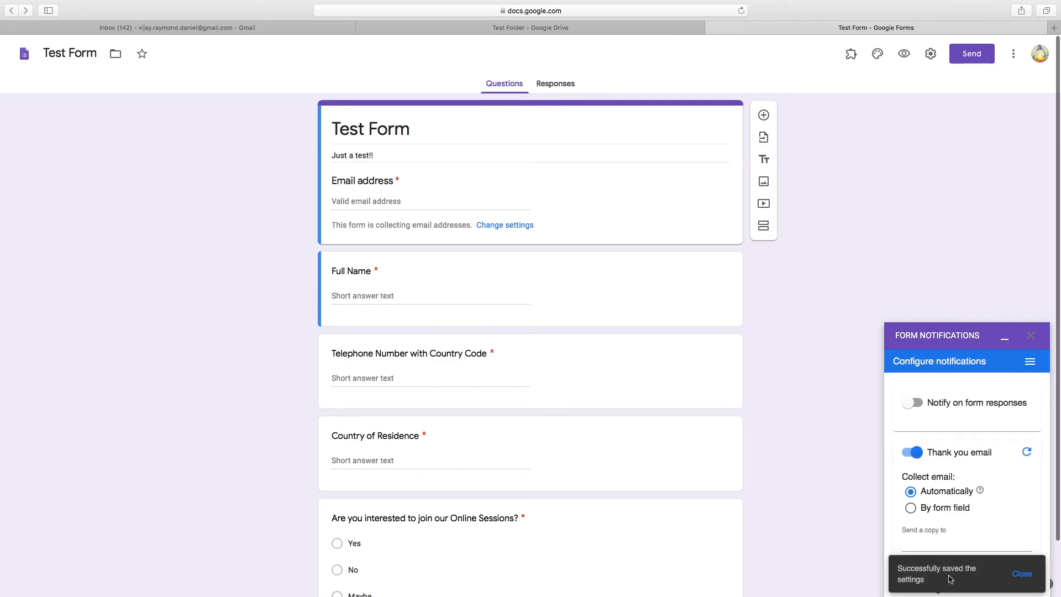
pyautogui.click(1021, 576)
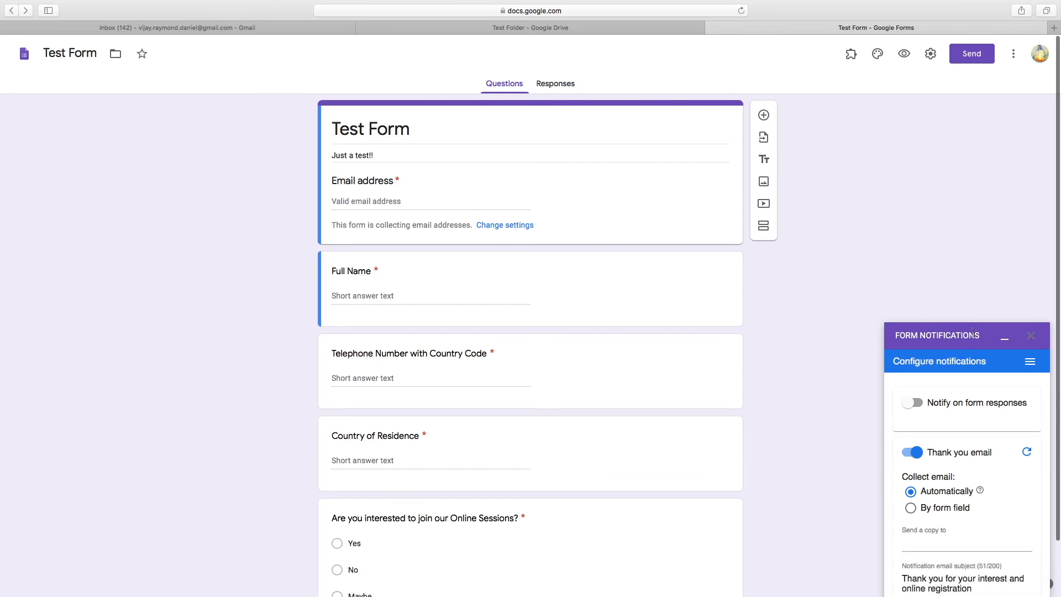
pyautogui.click(1005, 338)
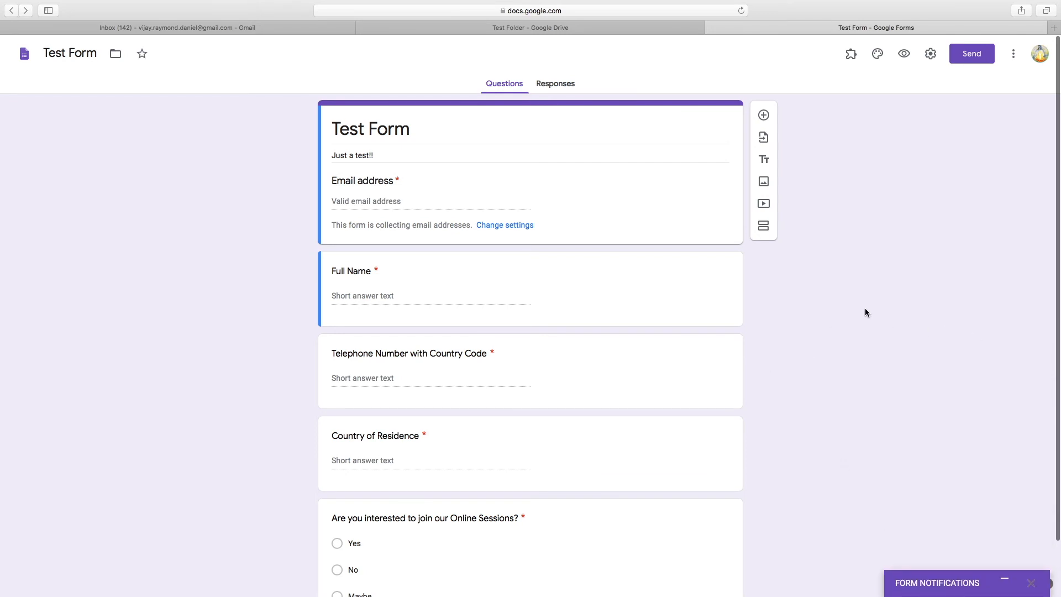
# Copy the form's shortened share link from Send > Link and open a new browser tab
pyautogui.click(973, 58)
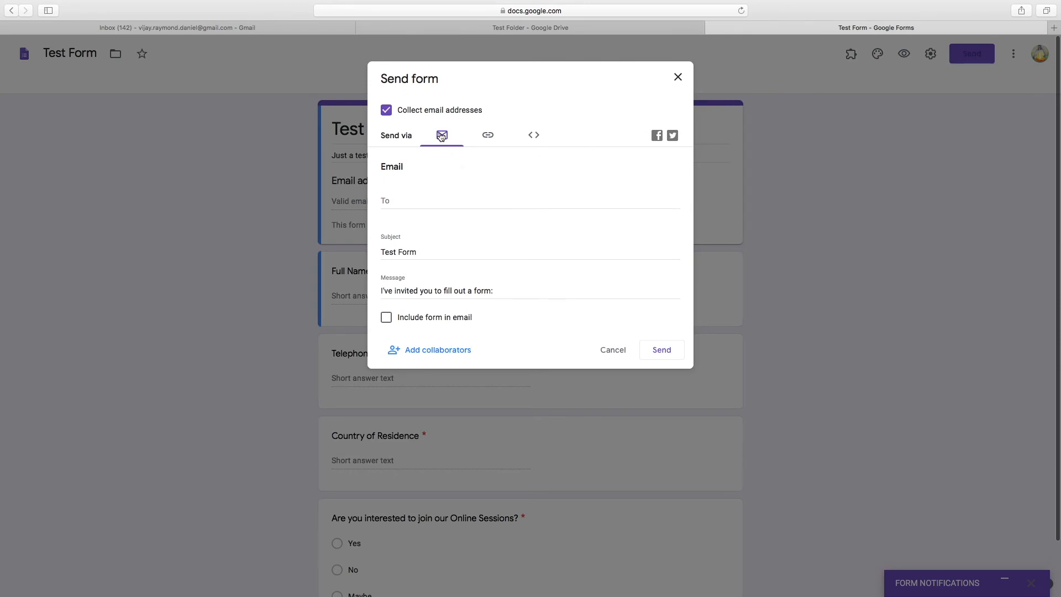
pyautogui.click(489, 139)
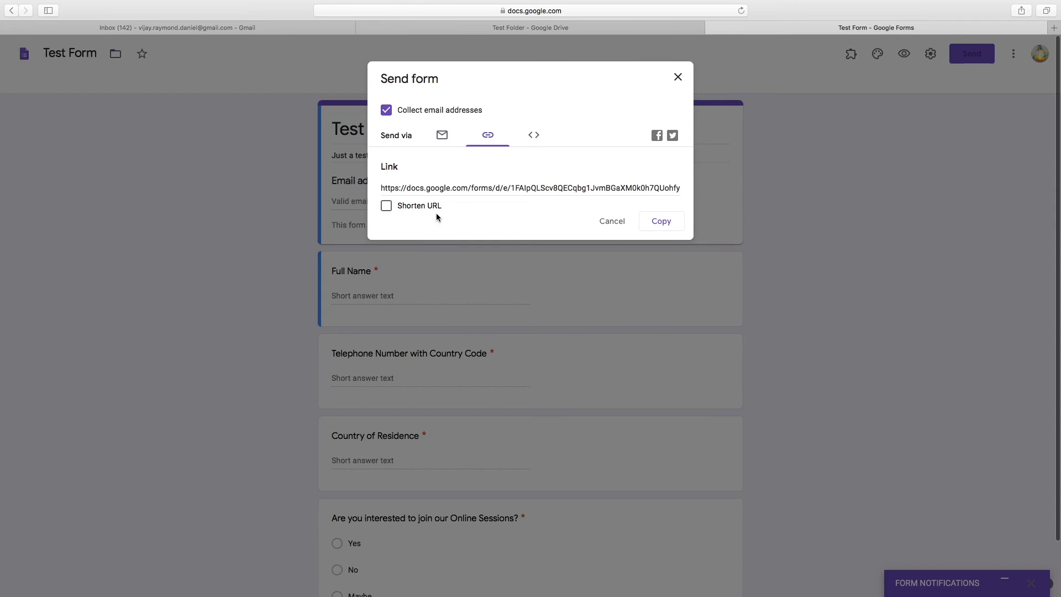
pyautogui.click(386, 206)
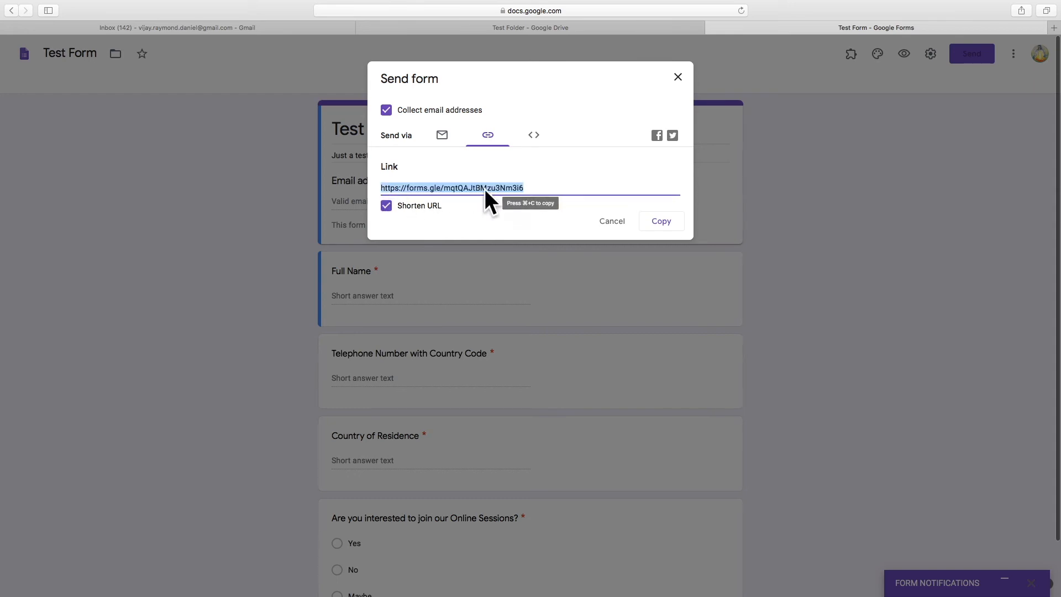
pyautogui.click(663, 226)
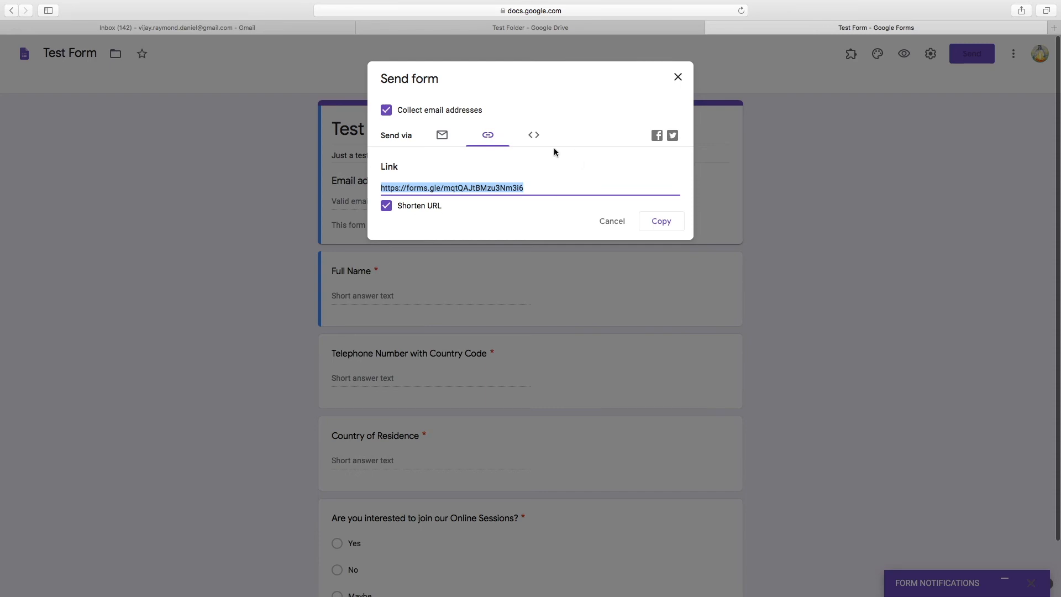
pyautogui.click(1055, 29)
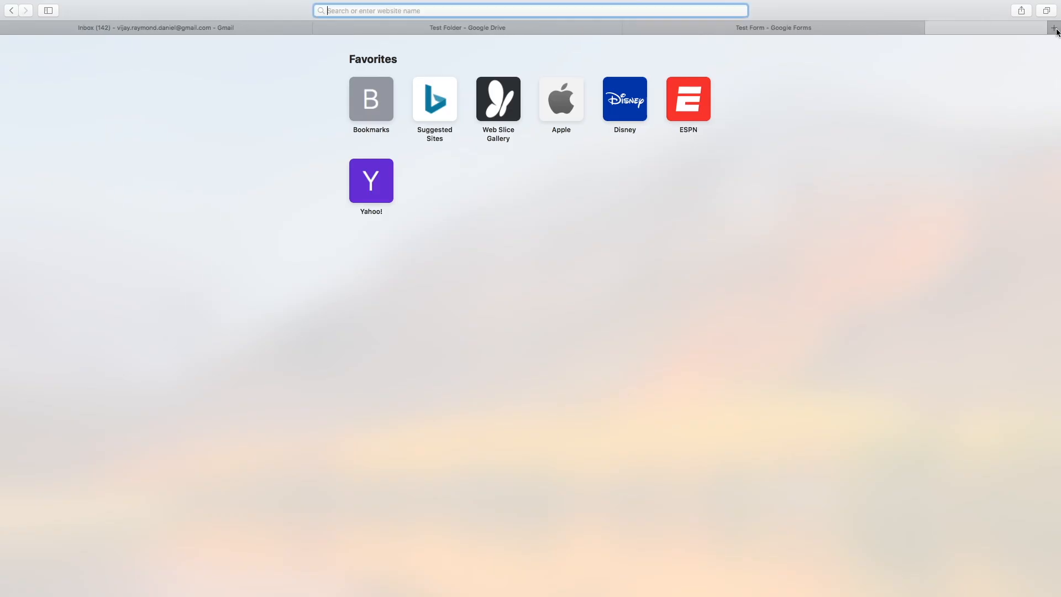
# Paste the copied Test Form link into the address bar and load the live form
pyautogui.rightClick(354, 9)
pyautogui.click(376, 35)
pyautogui.press('Return')
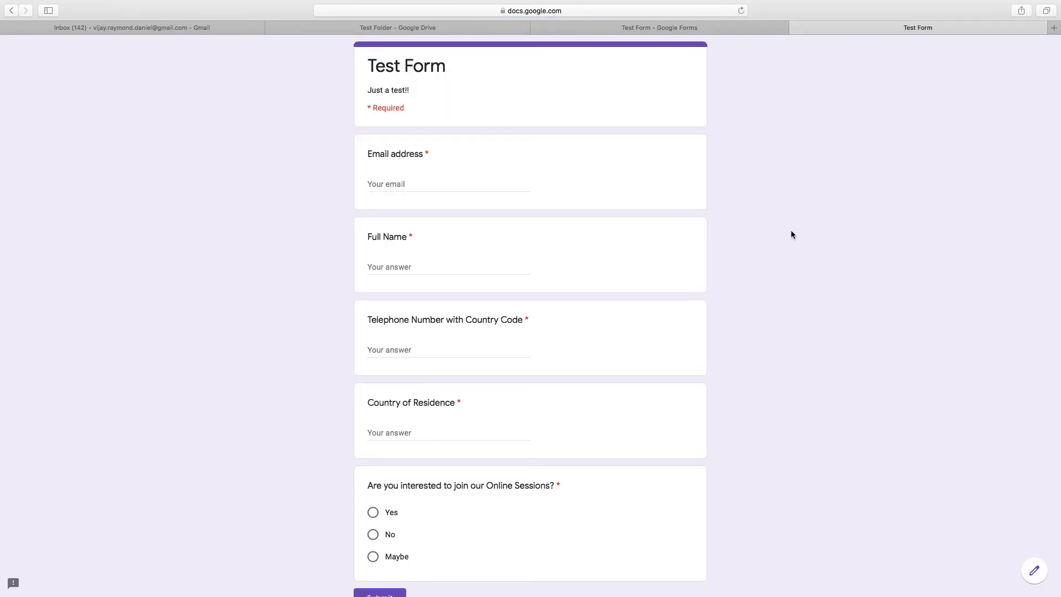
pyautogui.scroll(2, 791, 231)
# Fill in the respondent's email address, full name, phone number and country Kuwait
pyautogui.click(417, 182)
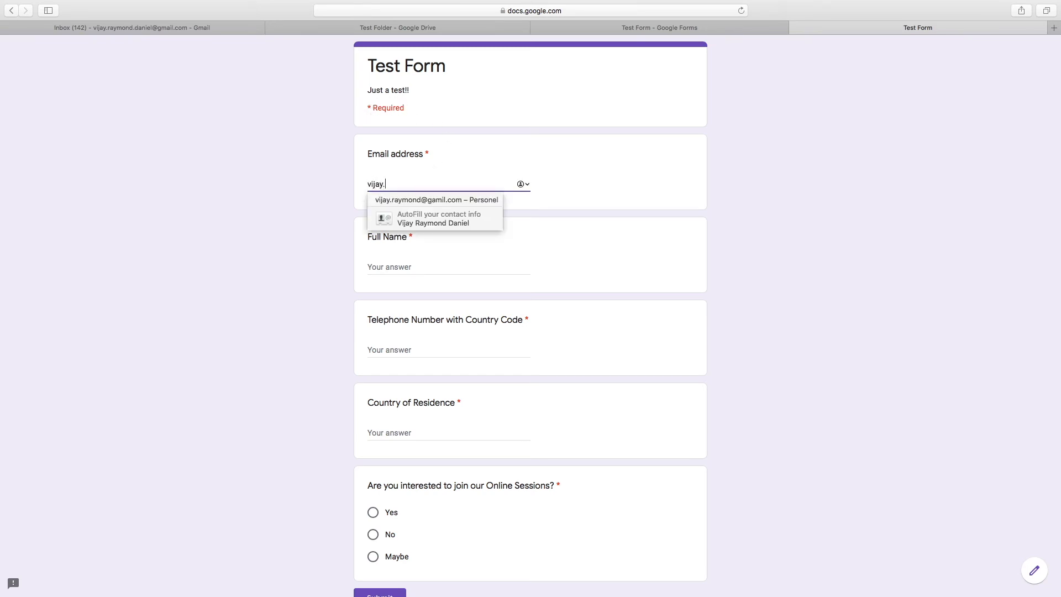
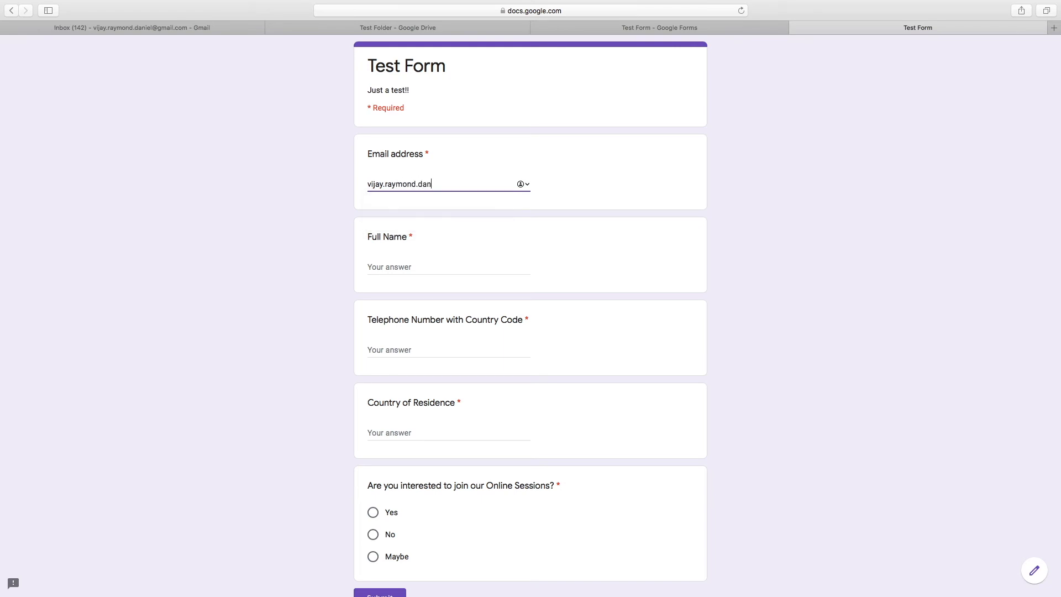
pyautogui.click(396, 273)
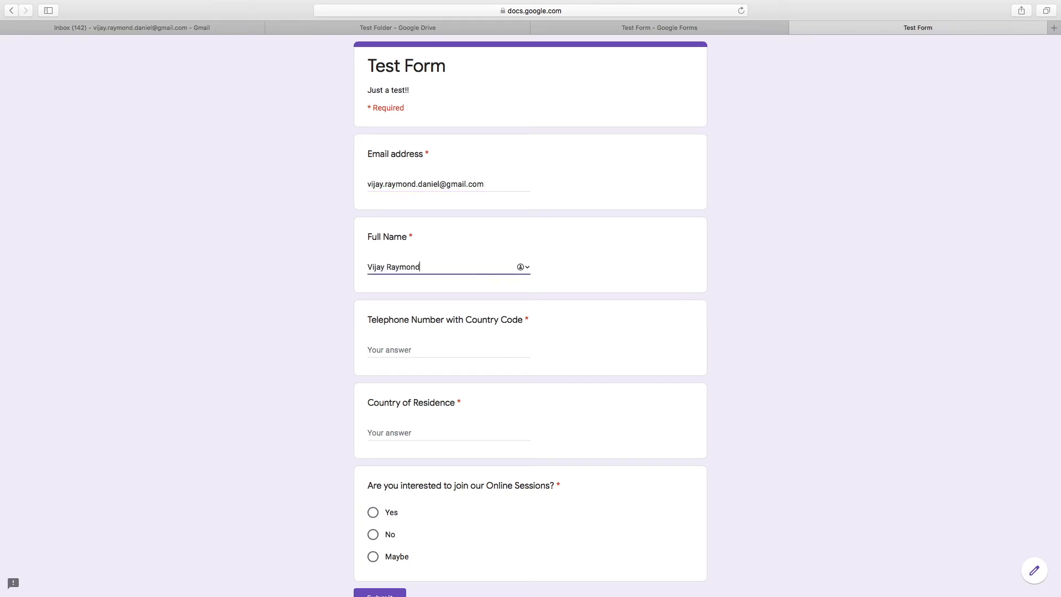
pyautogui.click(438, 353)
pyautogui.write('00')
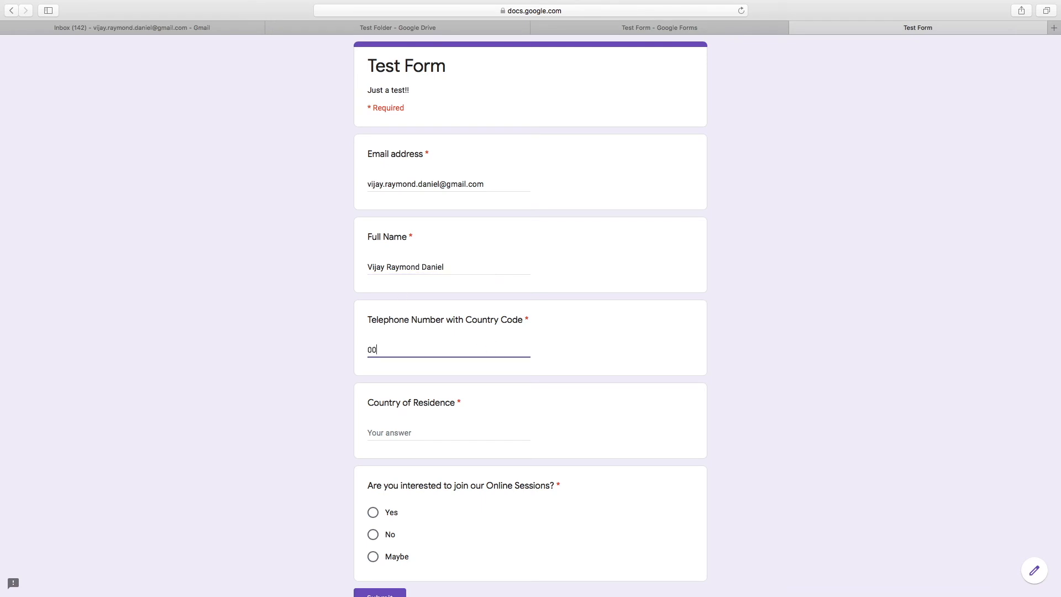
pyautogui.write('96512345678')
pyautogui.scroll(-3, 494, 401)
pyautogui.click(406, 342)
pyautogui.write('Kuwait')
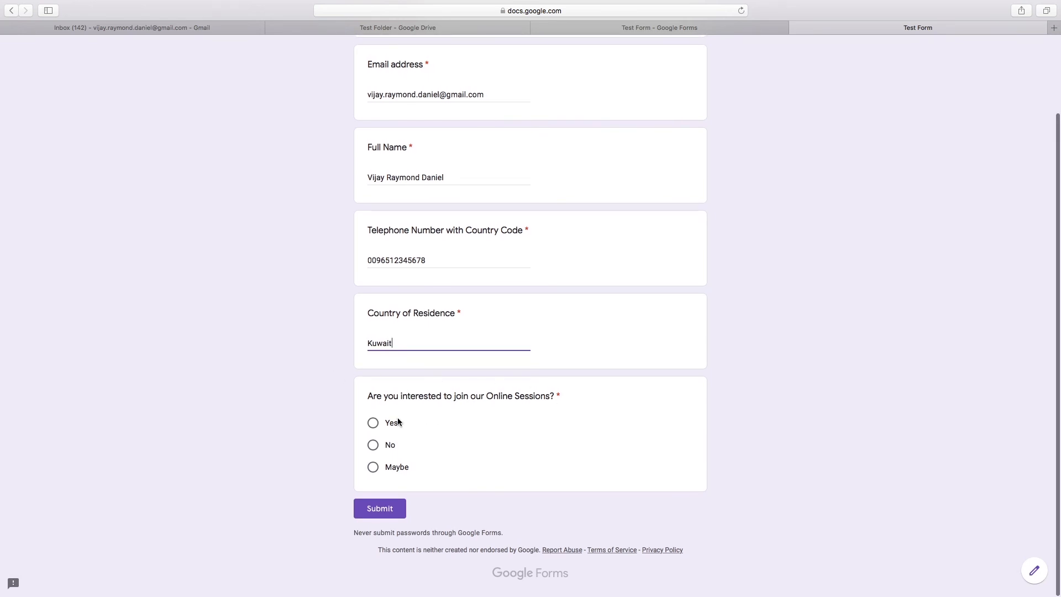
# Answer Yes to the online sessions question, submit the response, and close the live form tab
pyautogui.click(372, 423)
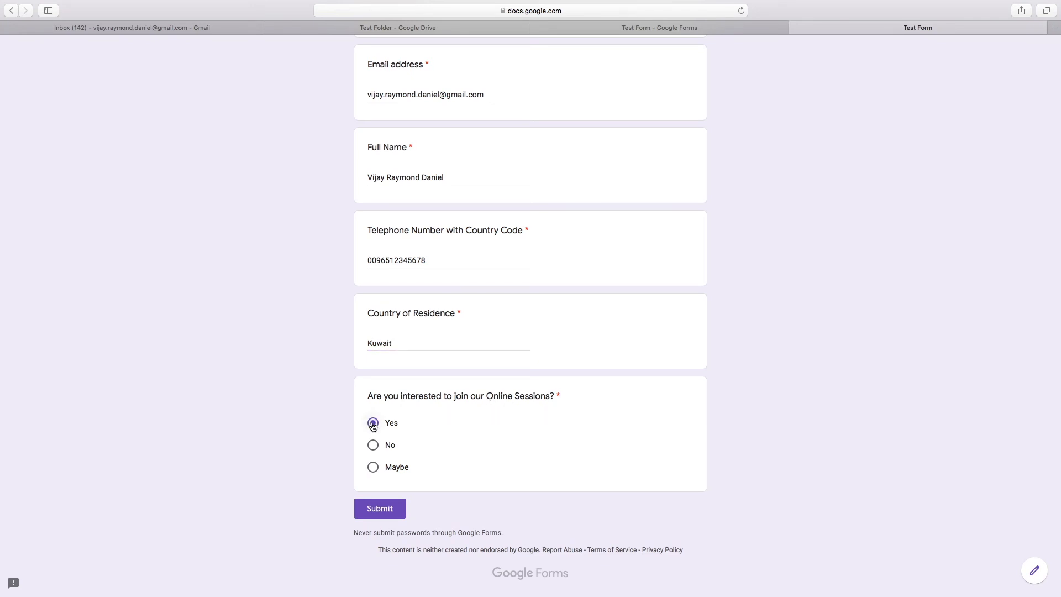
pyautogui.scroll(3, 446, 163)
pyautogui.scroll(-3, 445, 165)
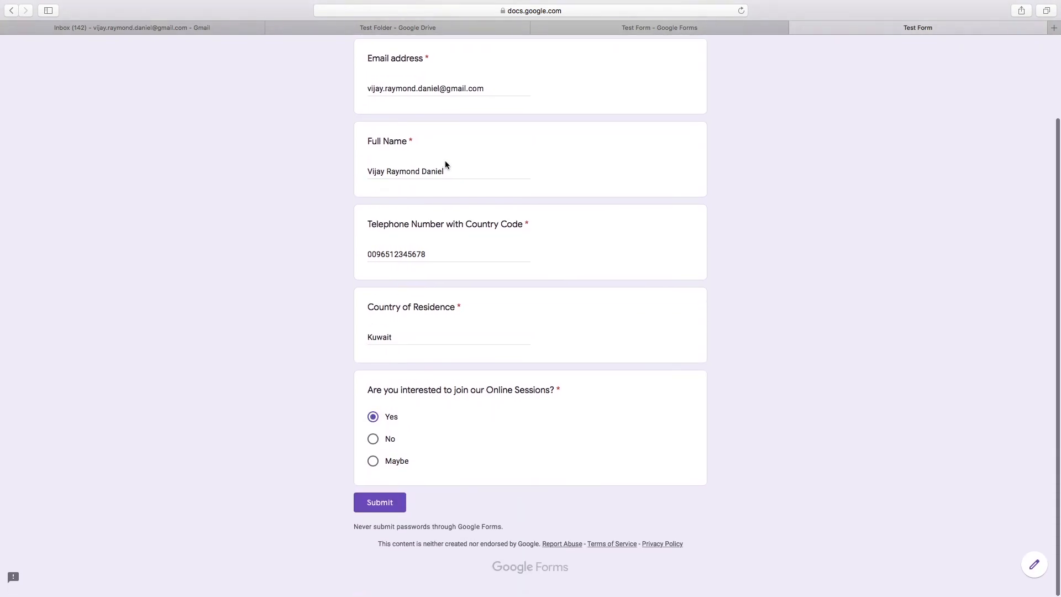
pyautogui.scroll(3, 444, 171)
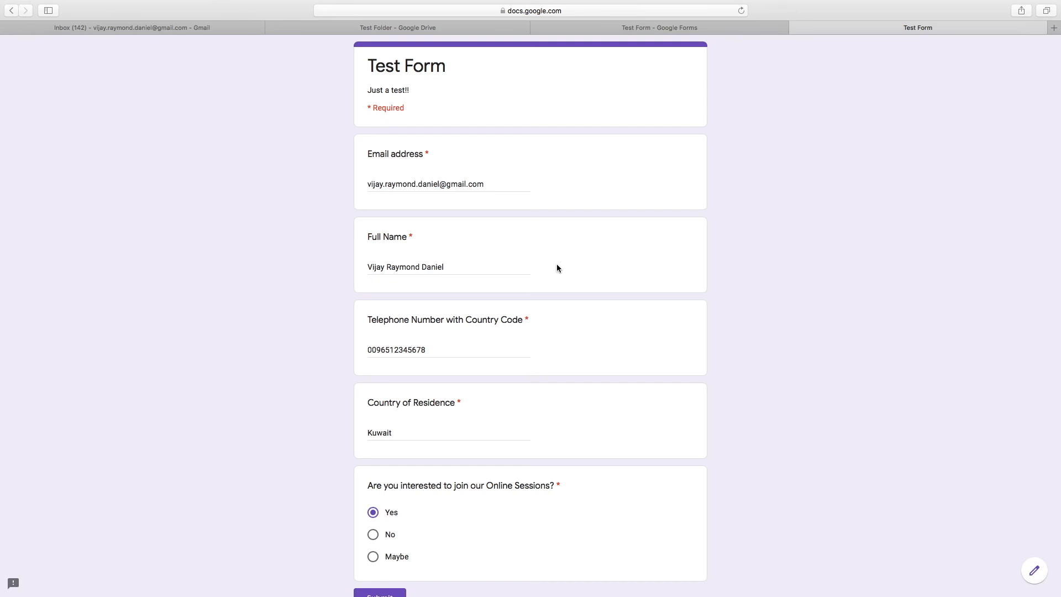
pyautogui.scroll(-4, 564, 262)
pyautogui.click(376, 513)
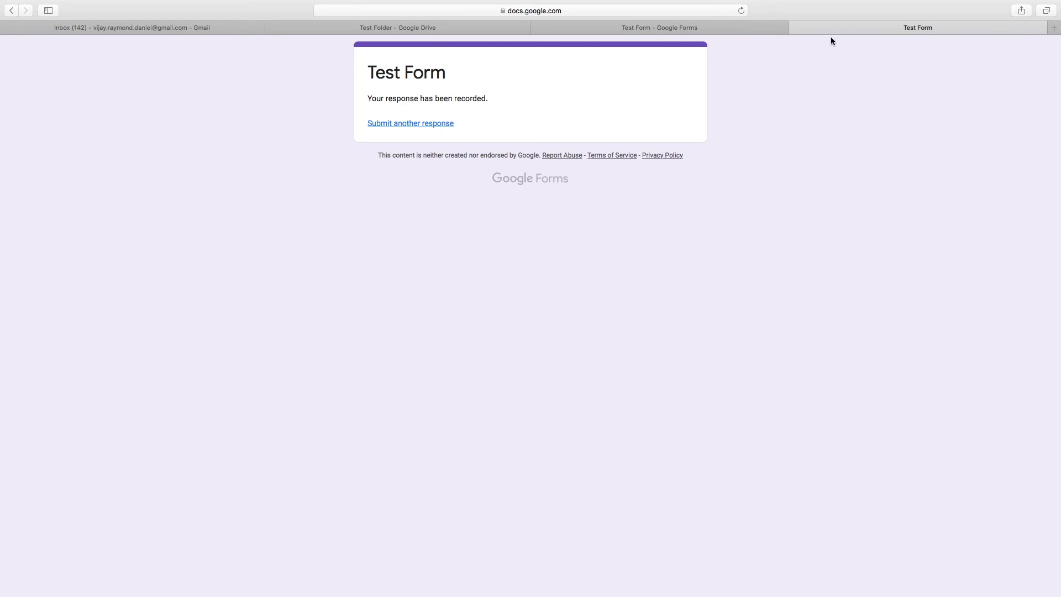
pyautogui.click(796, 27)
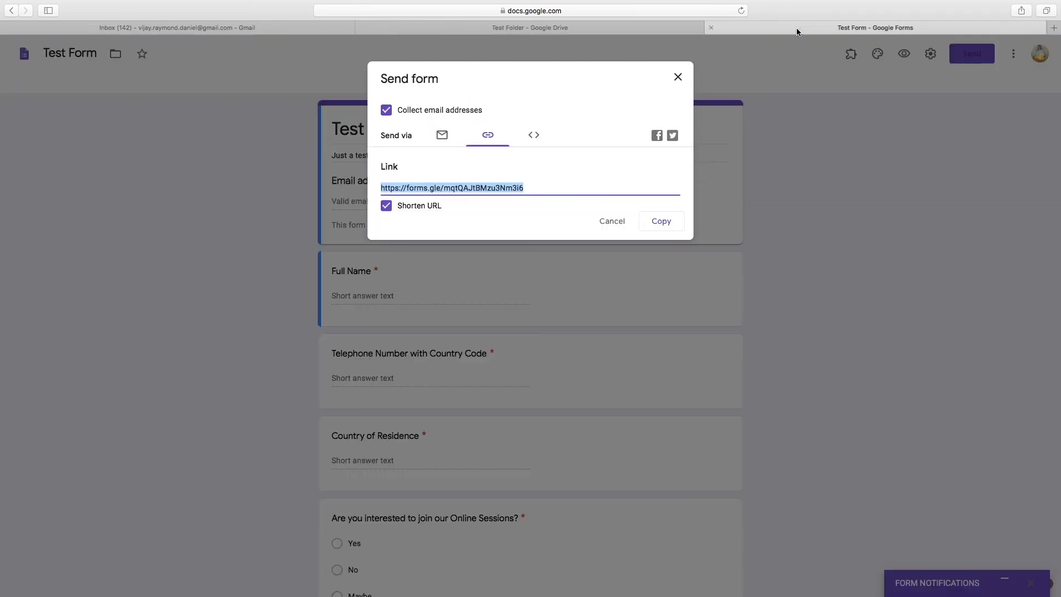
# Cancel the Send form dialog, then review the one-response summary on the Responses tab
pyautogui.click(611, 225)
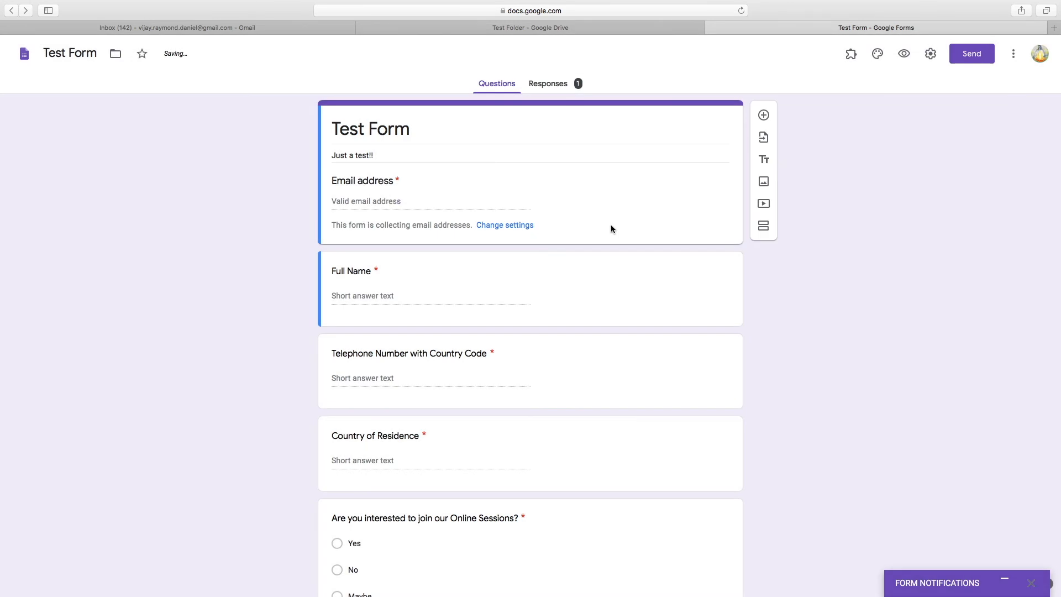
pyautogui.click(546, 92)
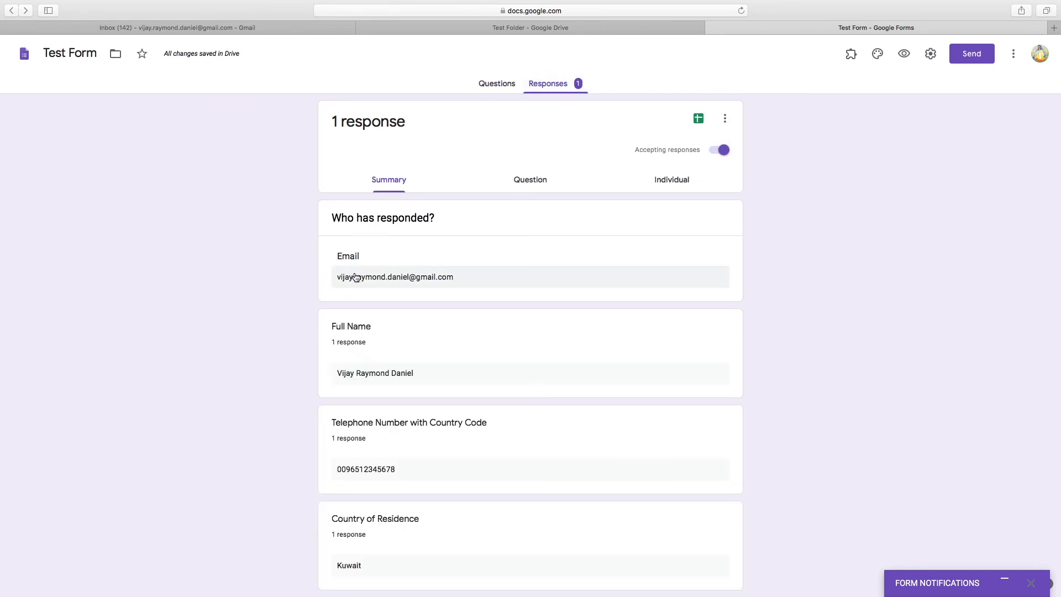
pyautogui.scroll(-5, 368, 349)
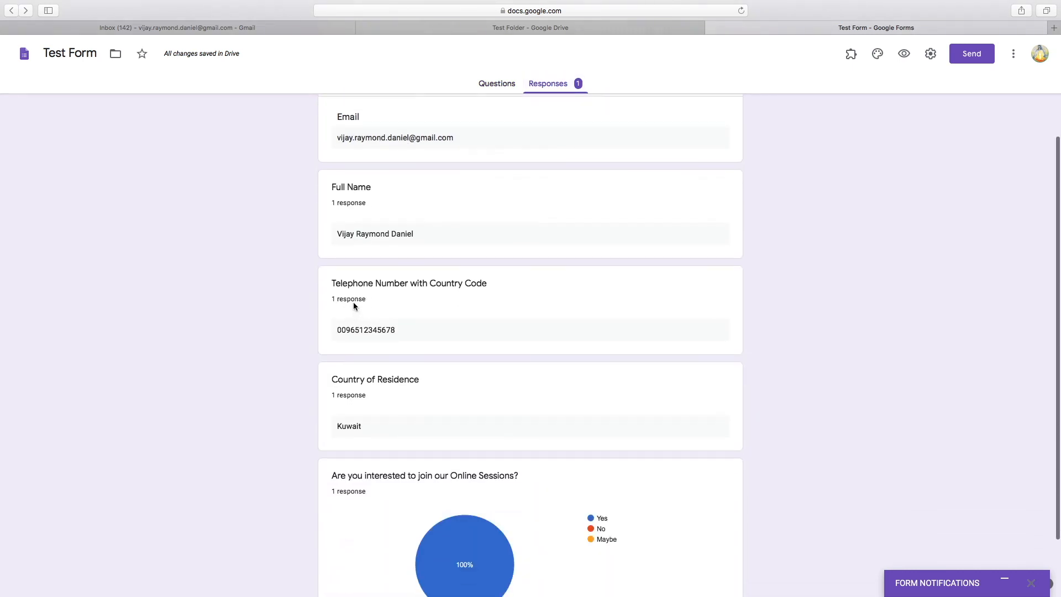
pyautogui.scroll(-3, 420, 404)
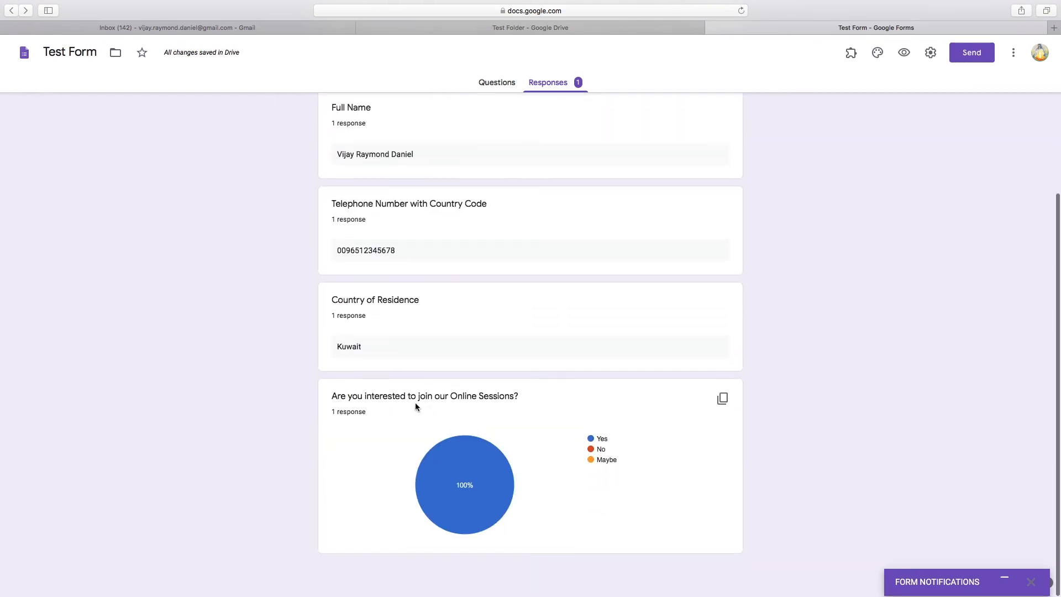
pyautogui.scroll(8, 552, 436)
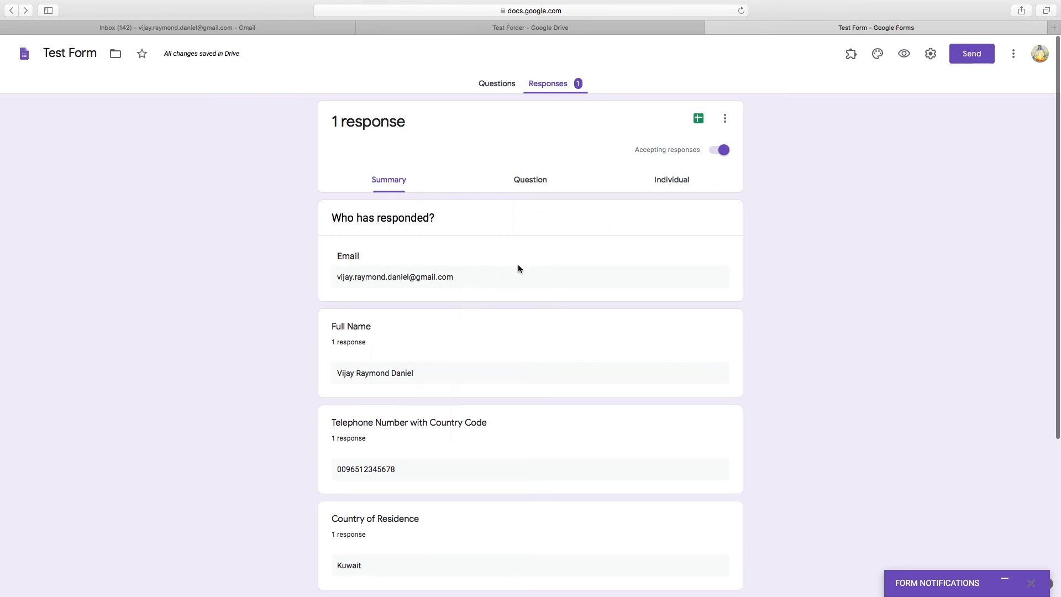
pyautogui.click(599, 30)
# Open Test Form (Responses) in Sheets and widen column B until the full email address shows
pyautogui.doubleClick(353, 228)
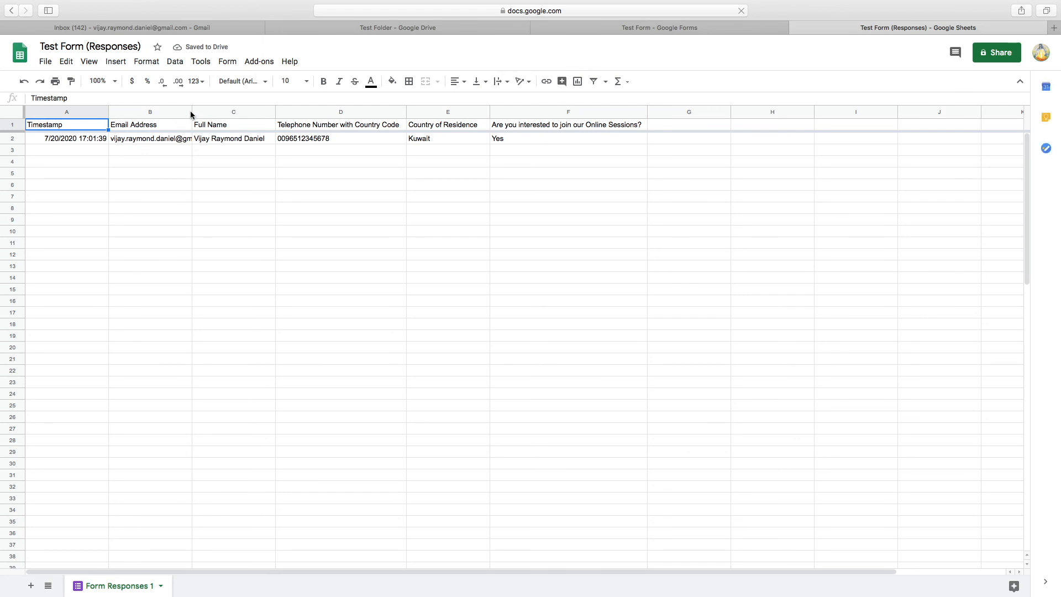
pyautogui.moveTo(192, 113); pyautogui.dragTo(204, 113)
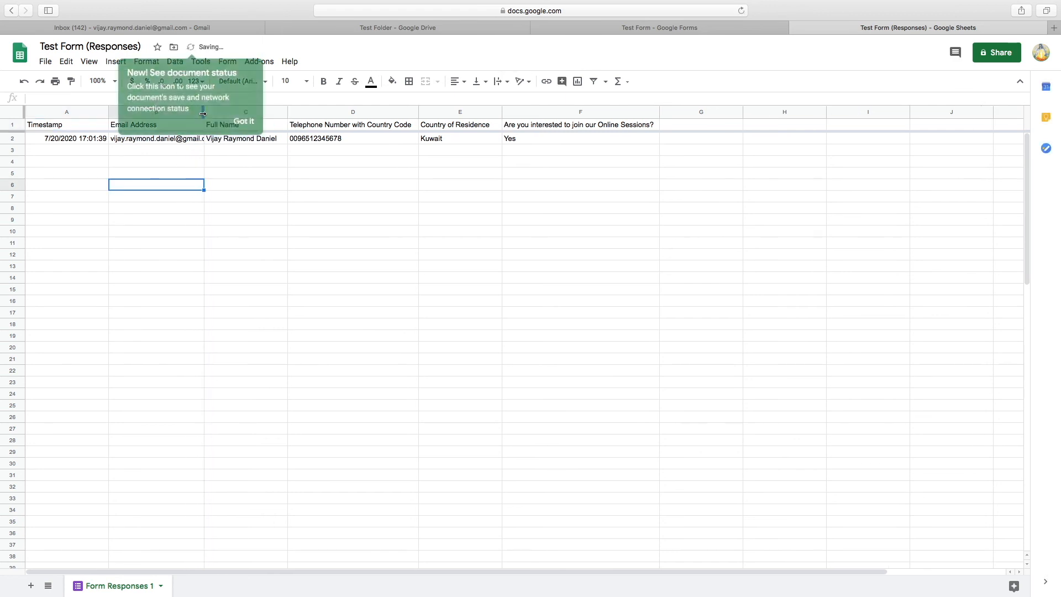
pyautogui.click(244, 121)
pyautogui.moveTo(204, 113); pyautogui.dragTo(220, 114)
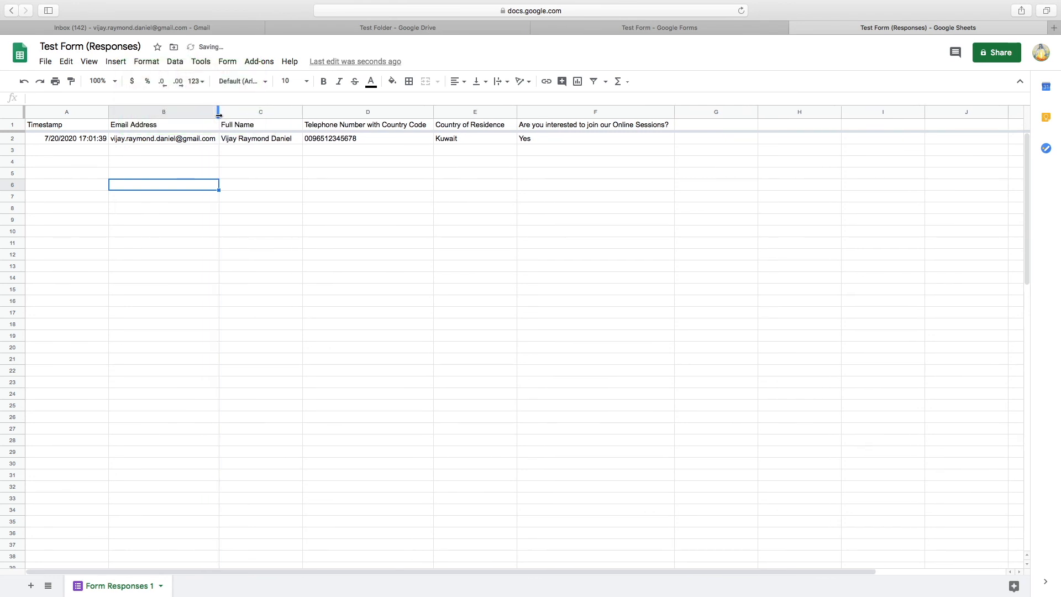
pyautogui.click(43, 198)
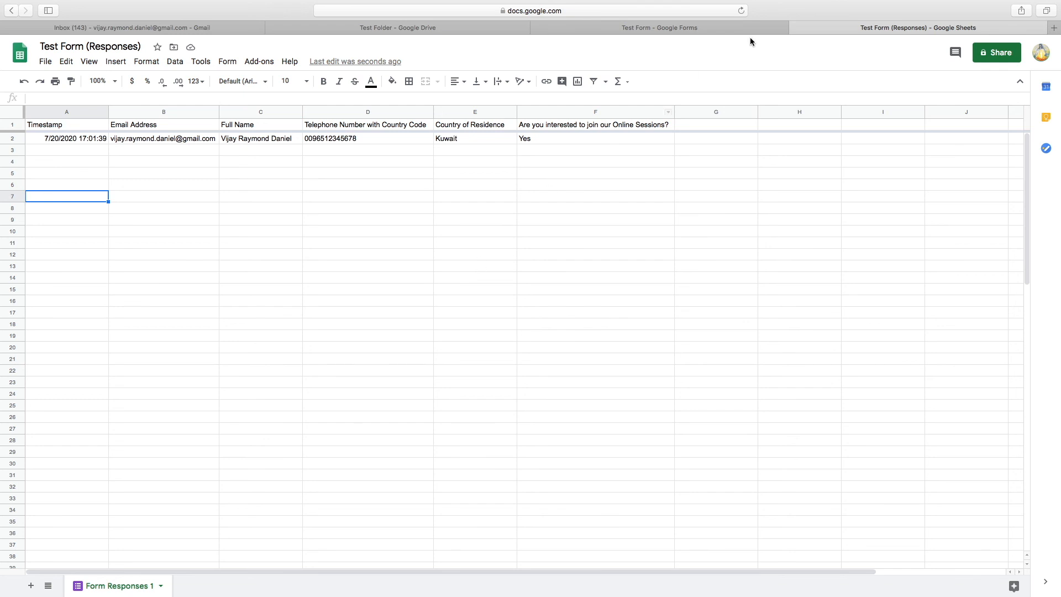
# Read the top Gmail inbox message, the thank-you registration email, then go back to Test Folder
pyautogui.click(441, 31)
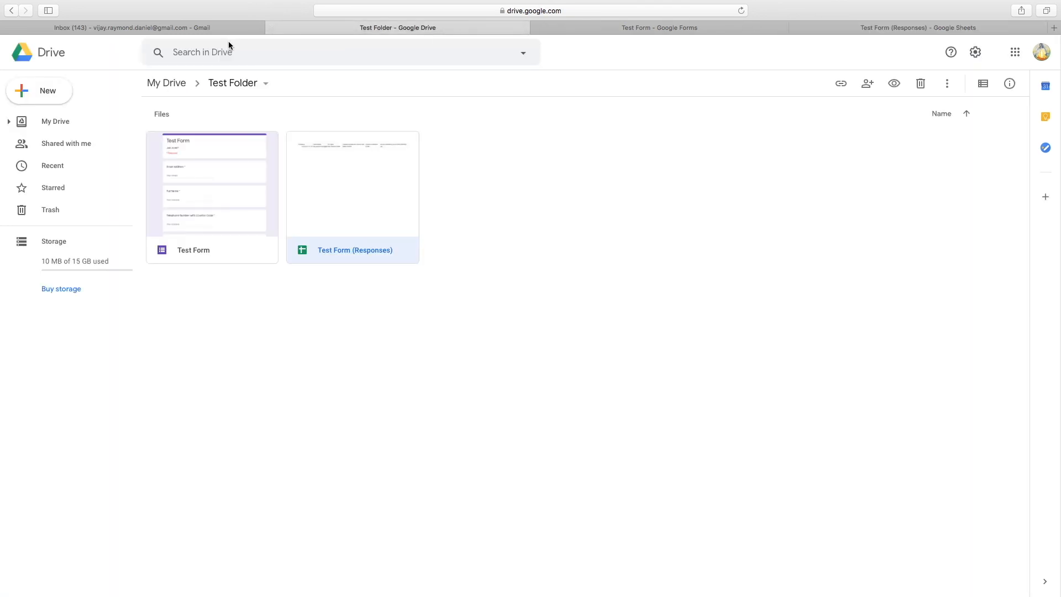
pyautogui.click(203, 29)
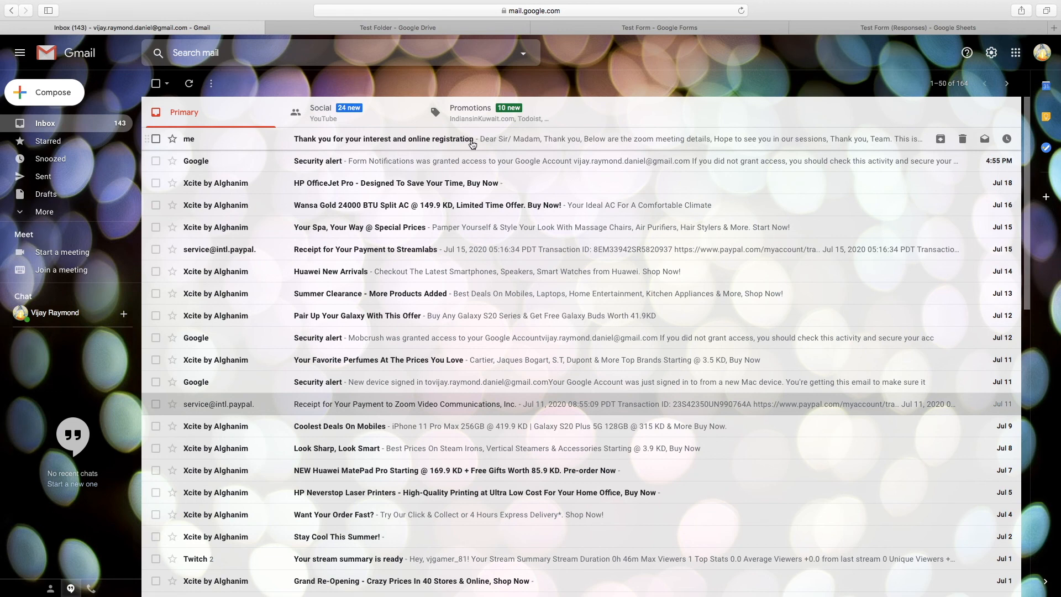
pyautogui.click(503, 144)
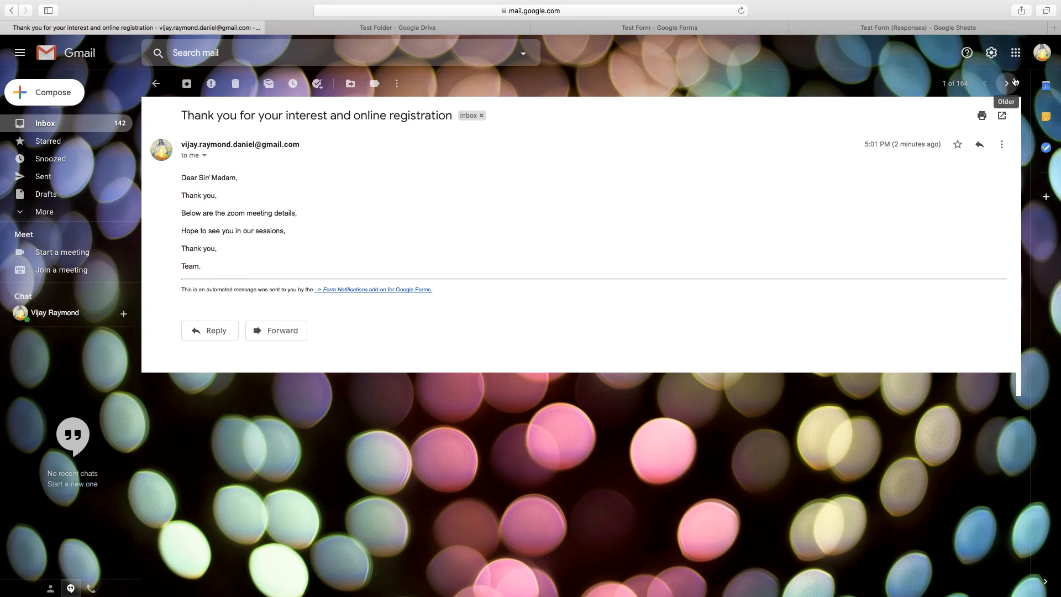
pyautogui.click(294, 28)
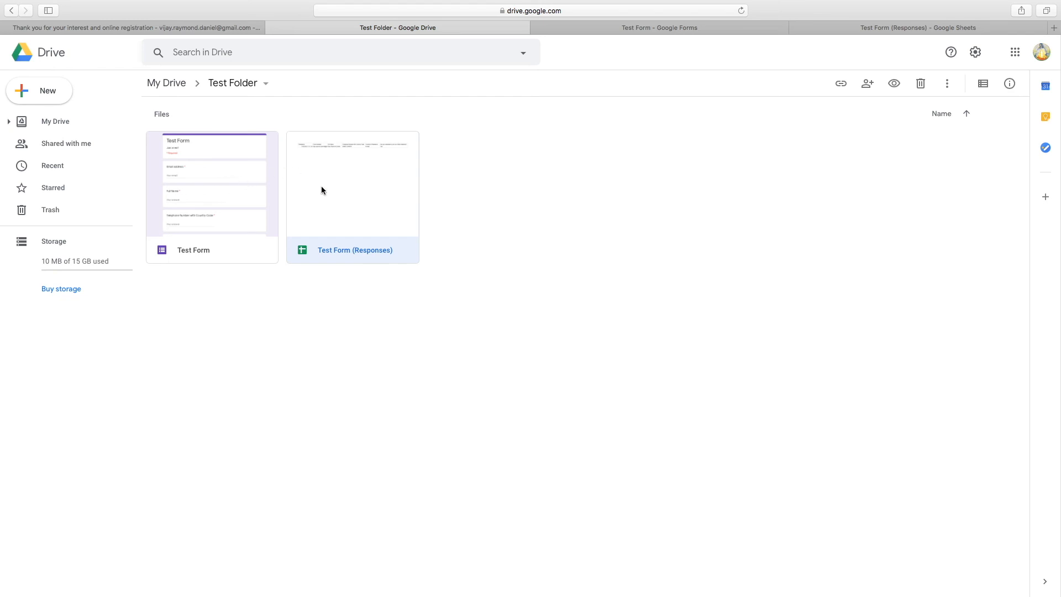
# Open Test Form's Responses view in a new tab, then open another new tab for Gmail
pyautogui.doubleClick(217, 215)
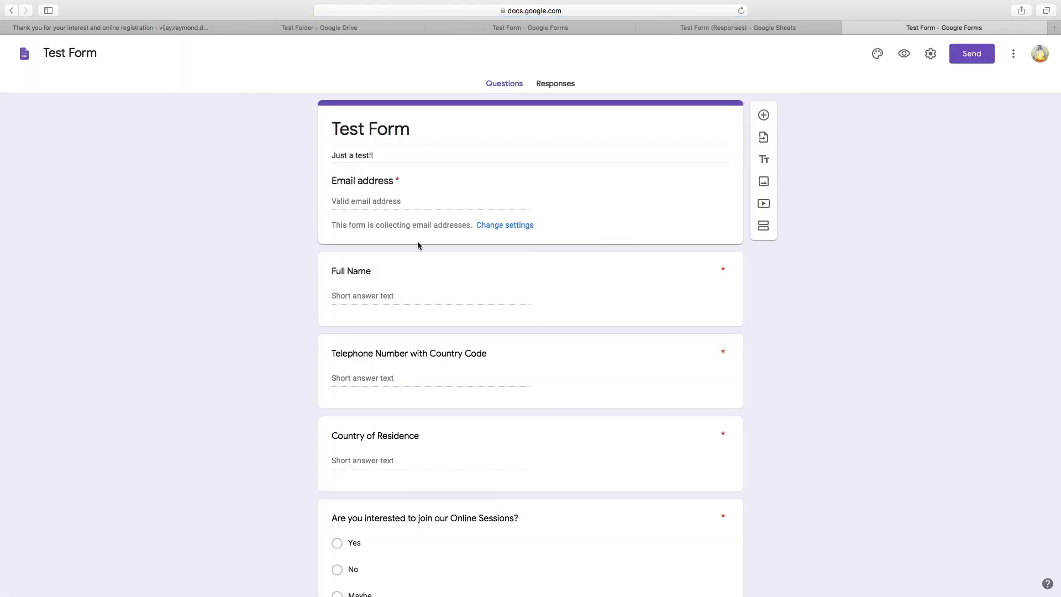
pyautogui.click(560, 91)
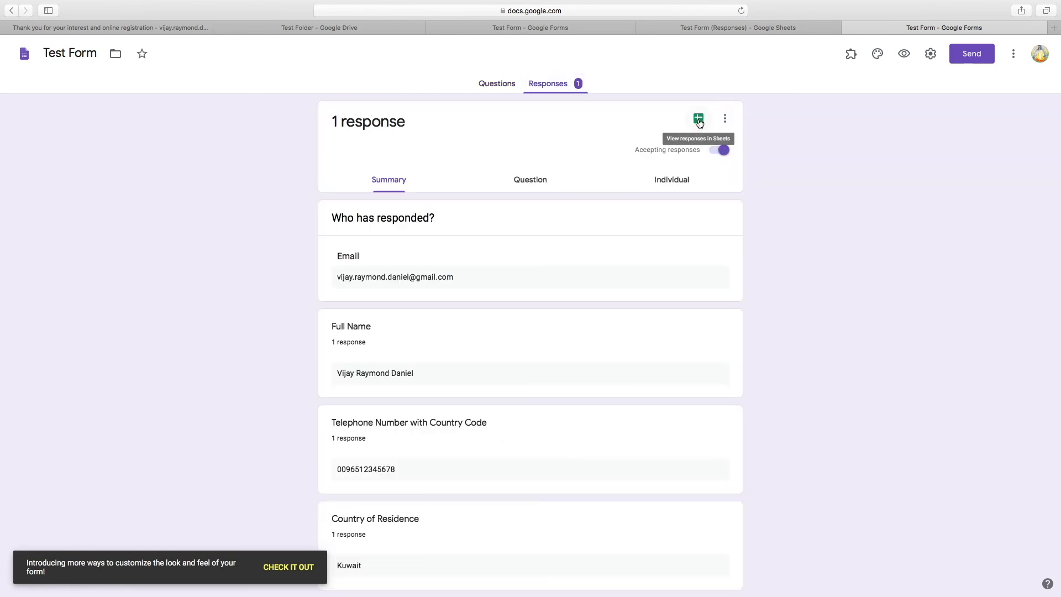
pyautogui.click(301, 28)
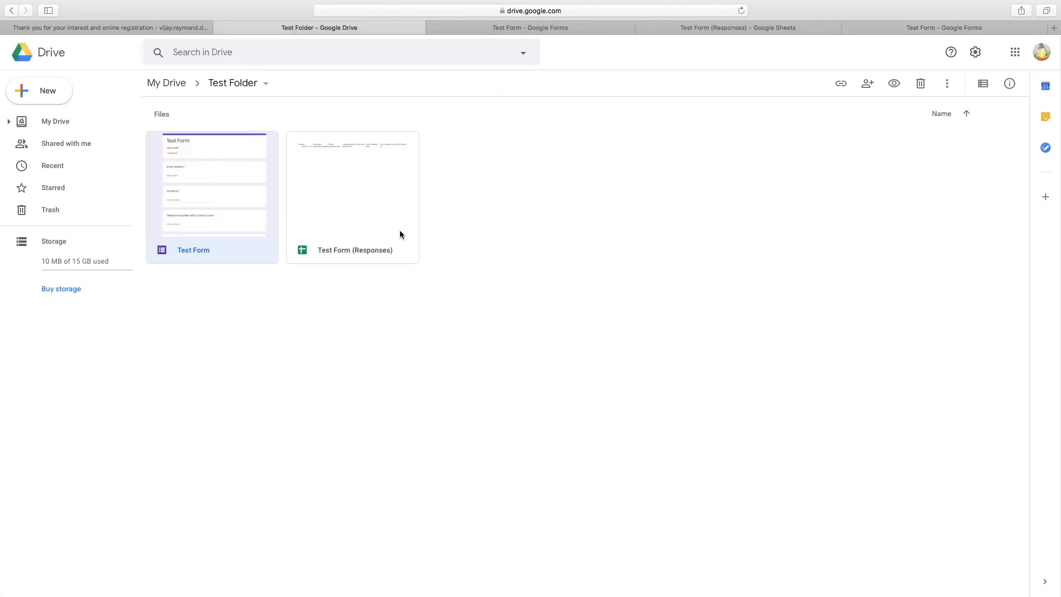
pyautogui.press('super+t')
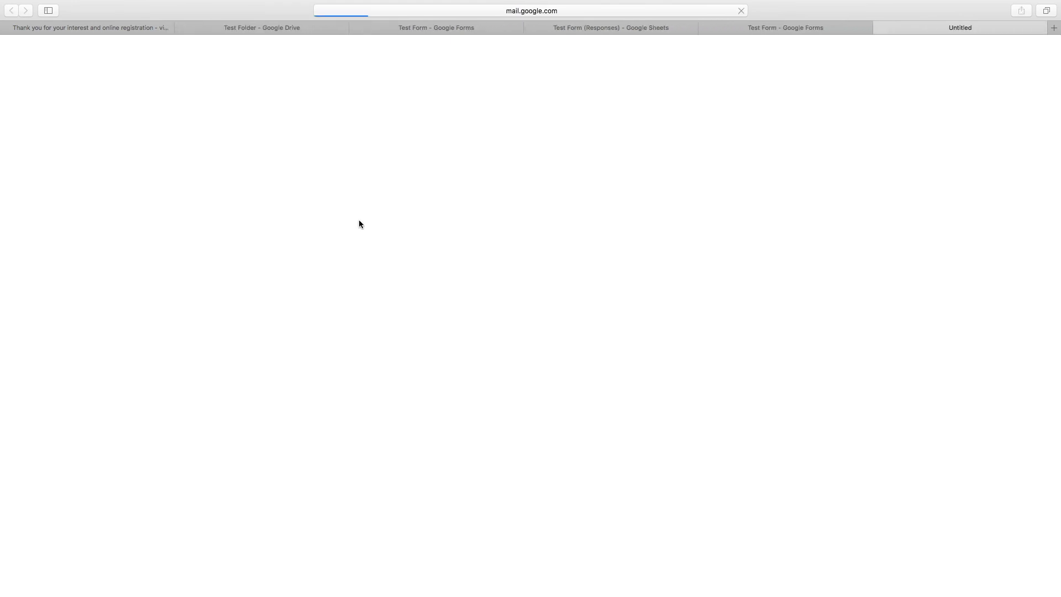